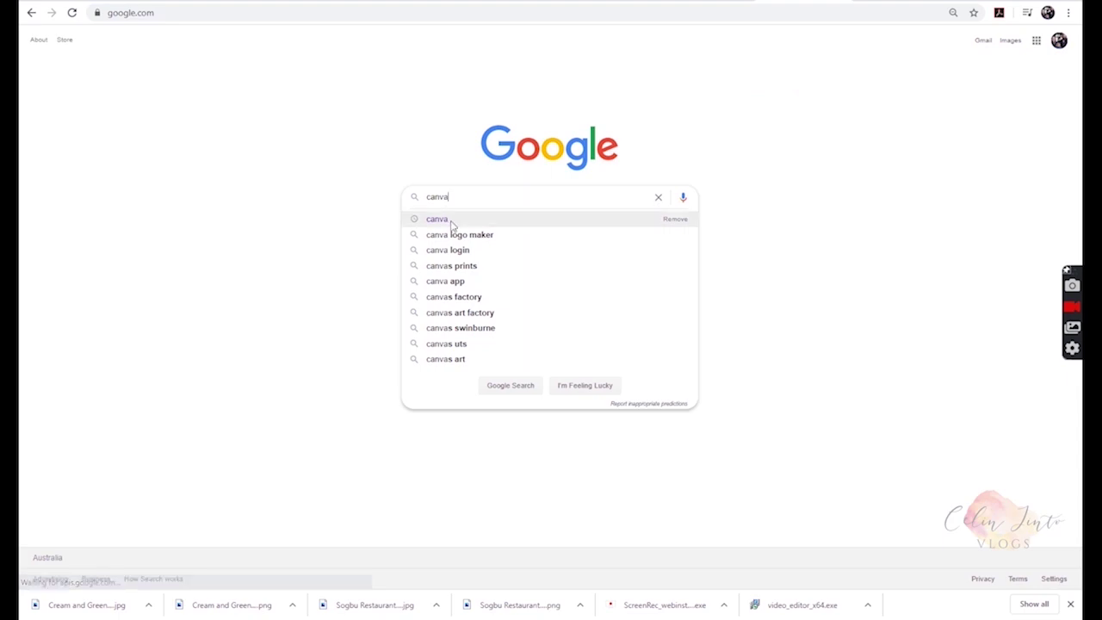
# - Search Google for canva, open the Canva website and start the 30-day free trial sign-up
pyautogui.click(452, 223)
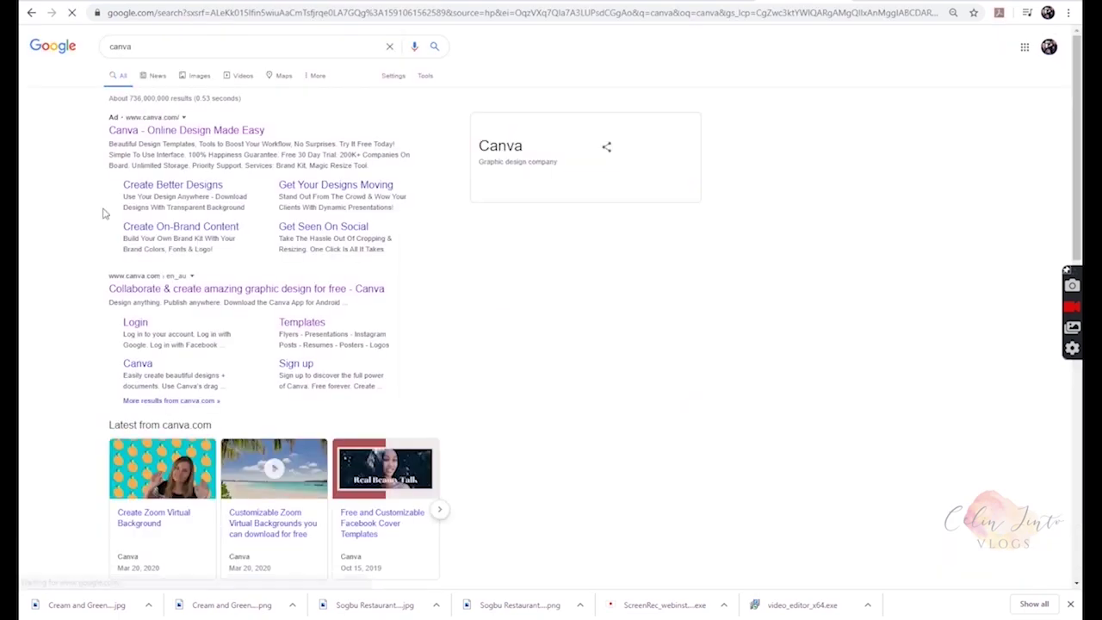
pyautogui.click(231, 131)
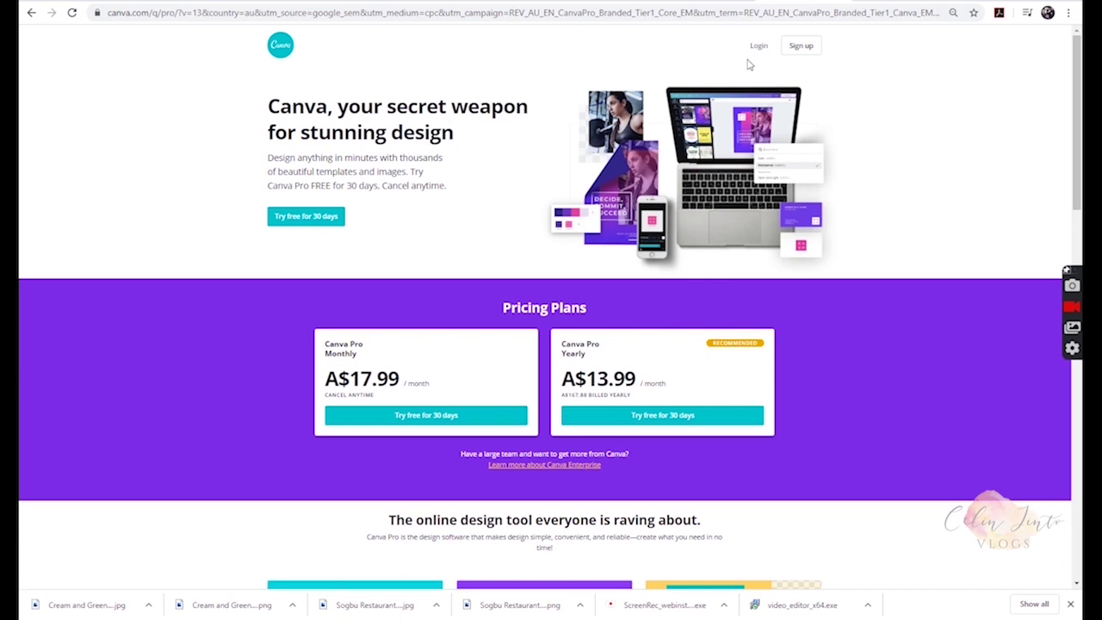
pyautogui.click(322, 225)
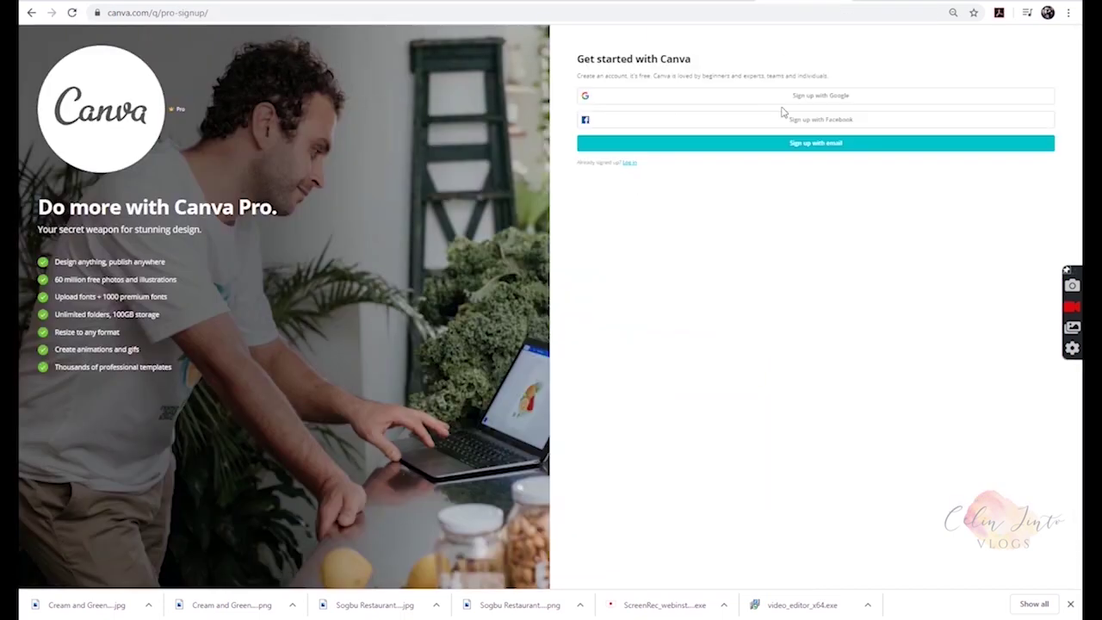
# - Sign up to Canva with the channel's Google account and skip Canva Pro for now
pyautogui.click(799, 103)
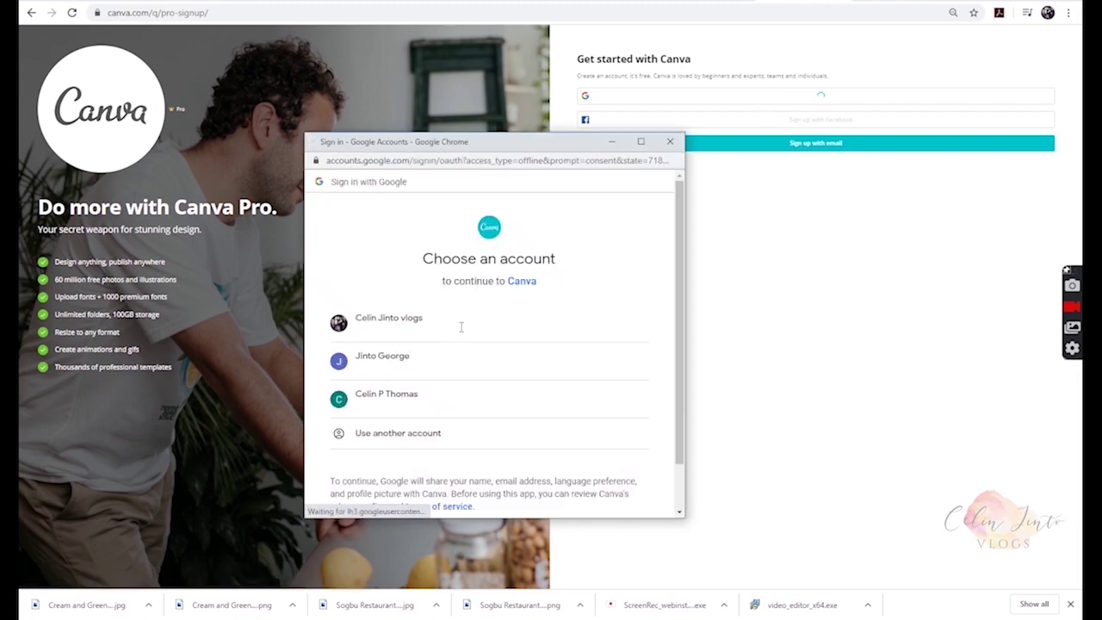
pyautogui.click(410, 335)
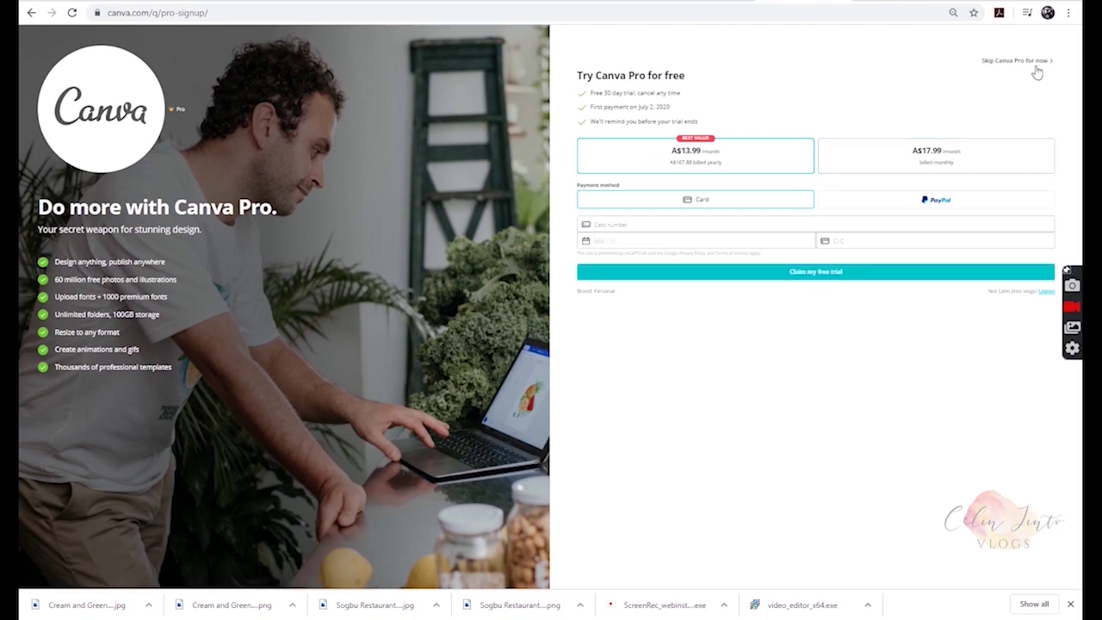
pyautogui.click(1037, 68)
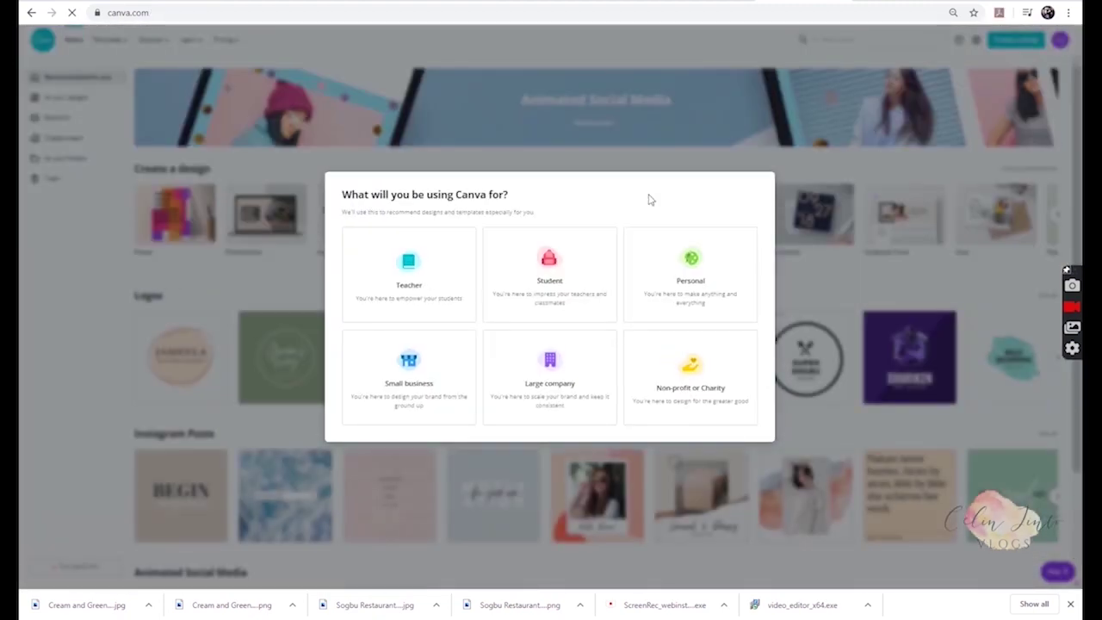
# - Choose Personal as the intended use, decline the Canva Pro offer and dismiss the first-design prompt
pyautogui.click(703, 287)
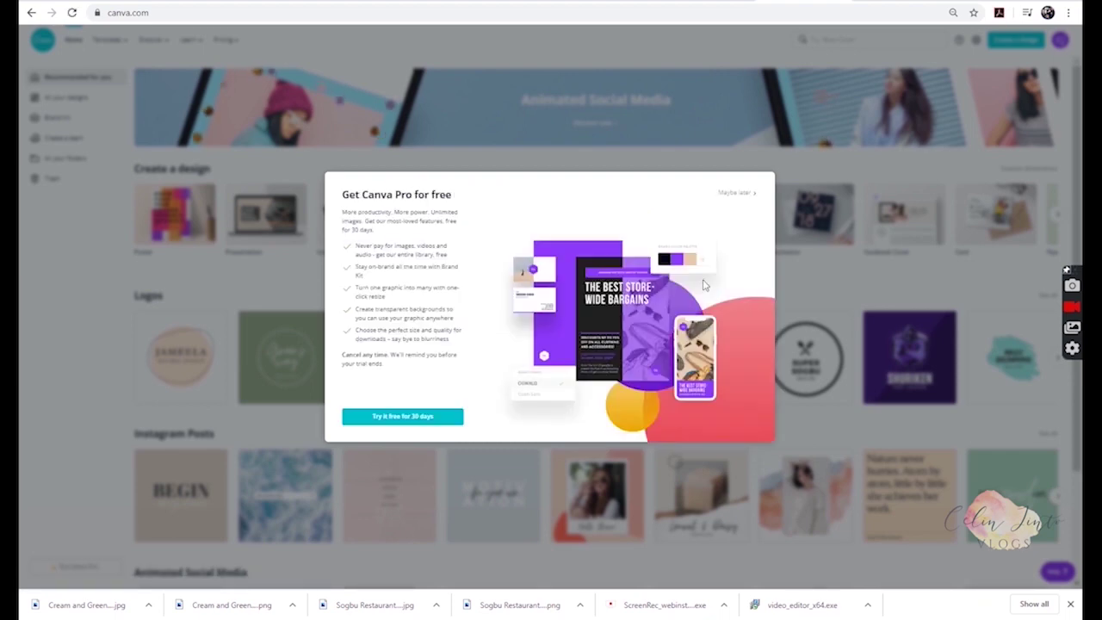
pyautogui.click(736, 193)
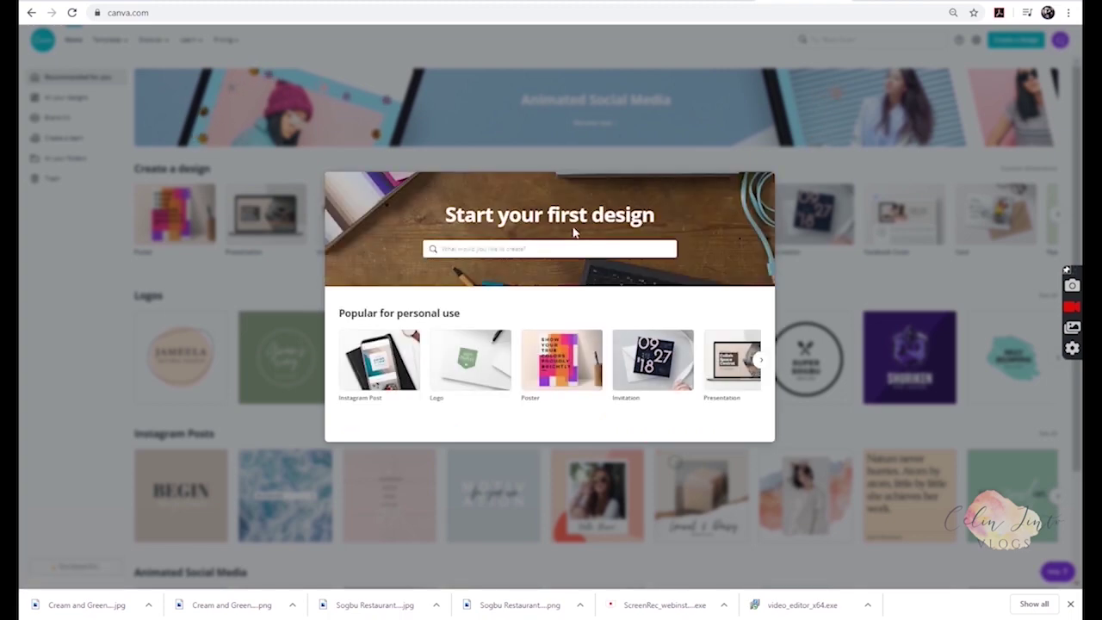
pyautogui.click(880, 133)
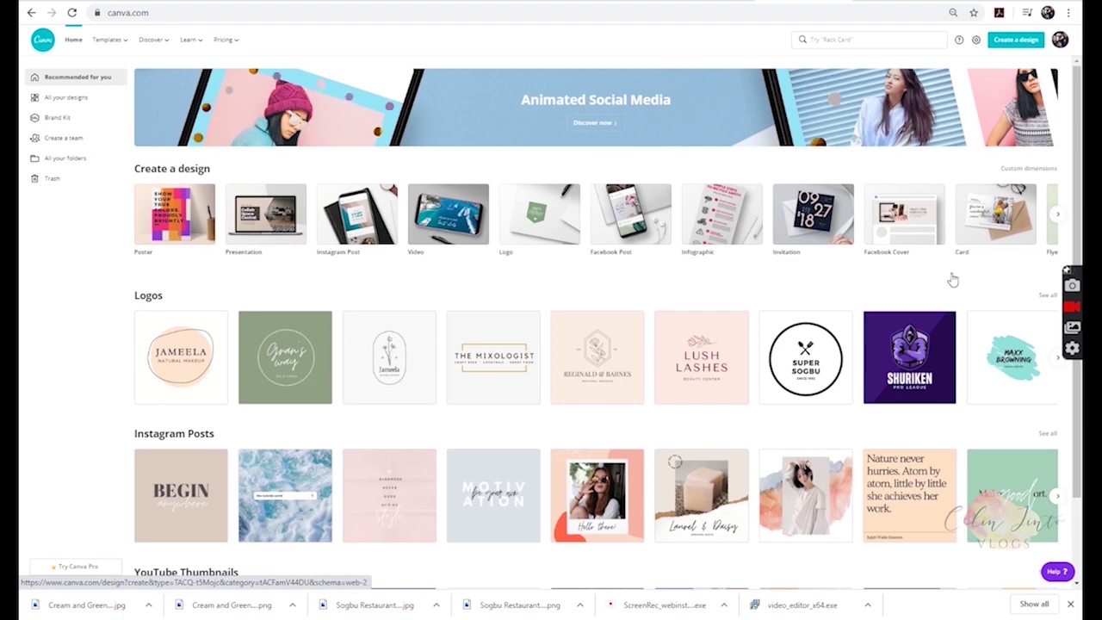
# - Browse the logo templates and search the template library for Logos
pyautogui.click(1059, 214)
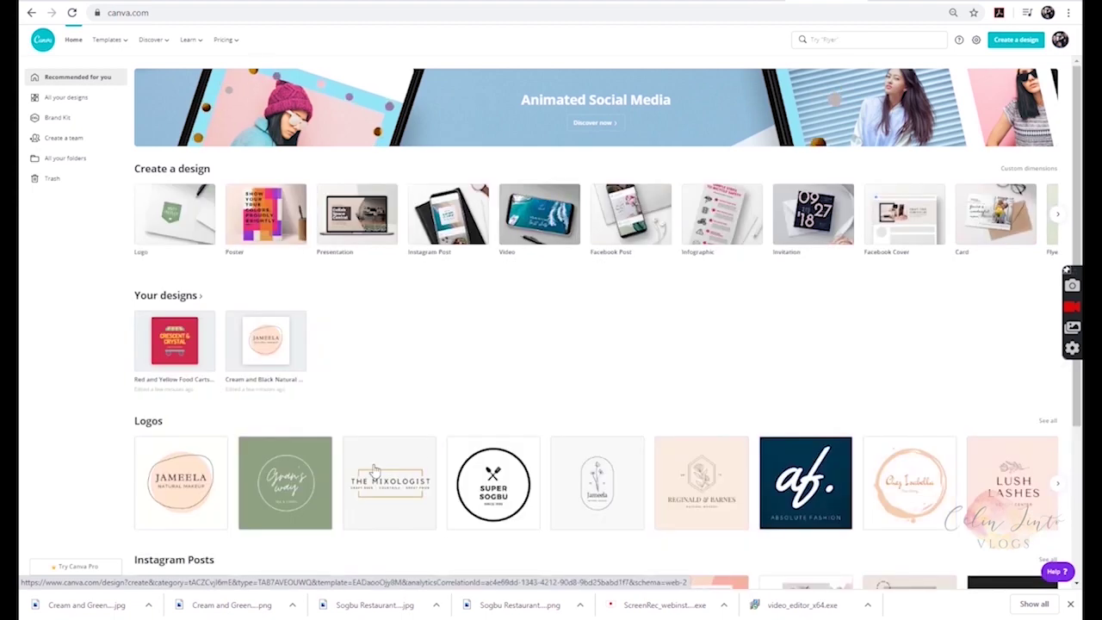
pyautogui.click(148, 422)
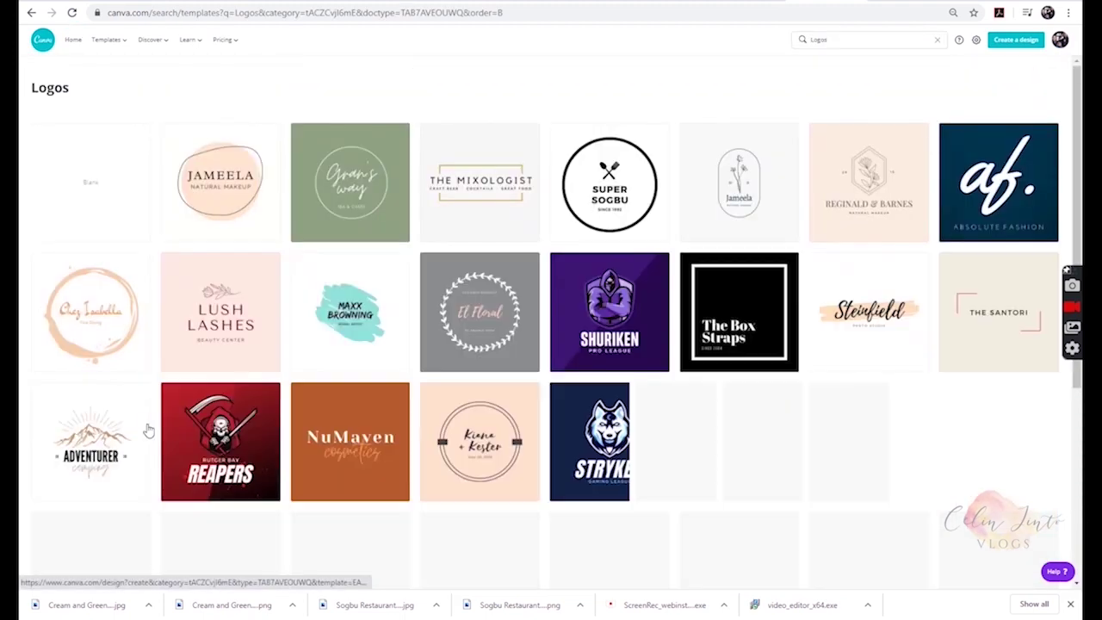
pyautogui.click(887, 38)
pyautogui.press('Return')
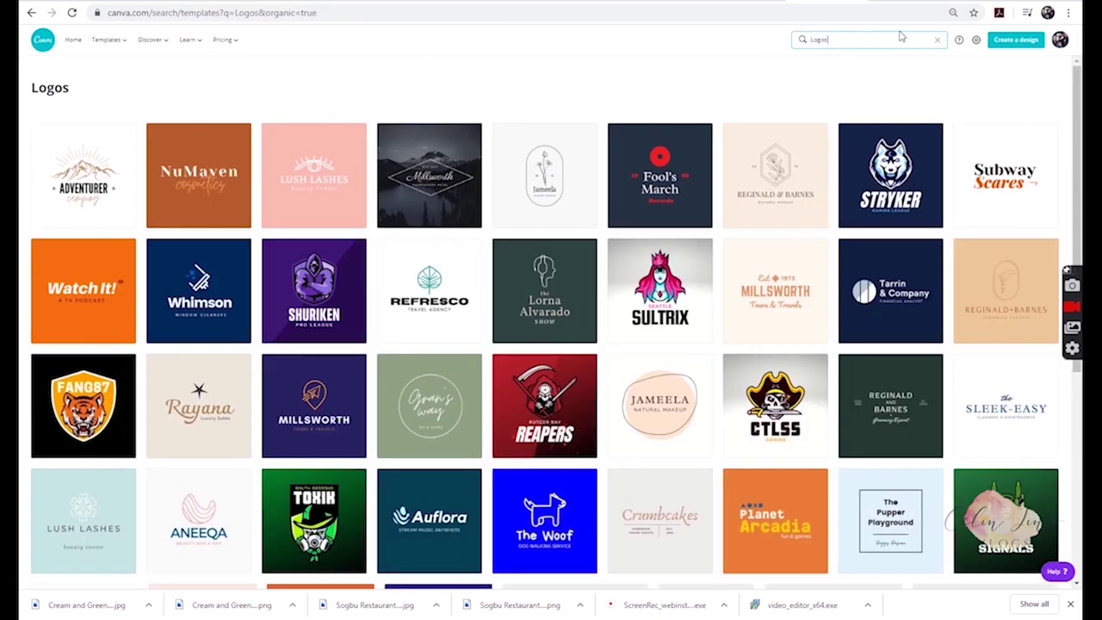
# - Create a new Logo design and apply the black Steapel Clothing template from the Fashion Logo category
pyautogui.click(1016, 40)
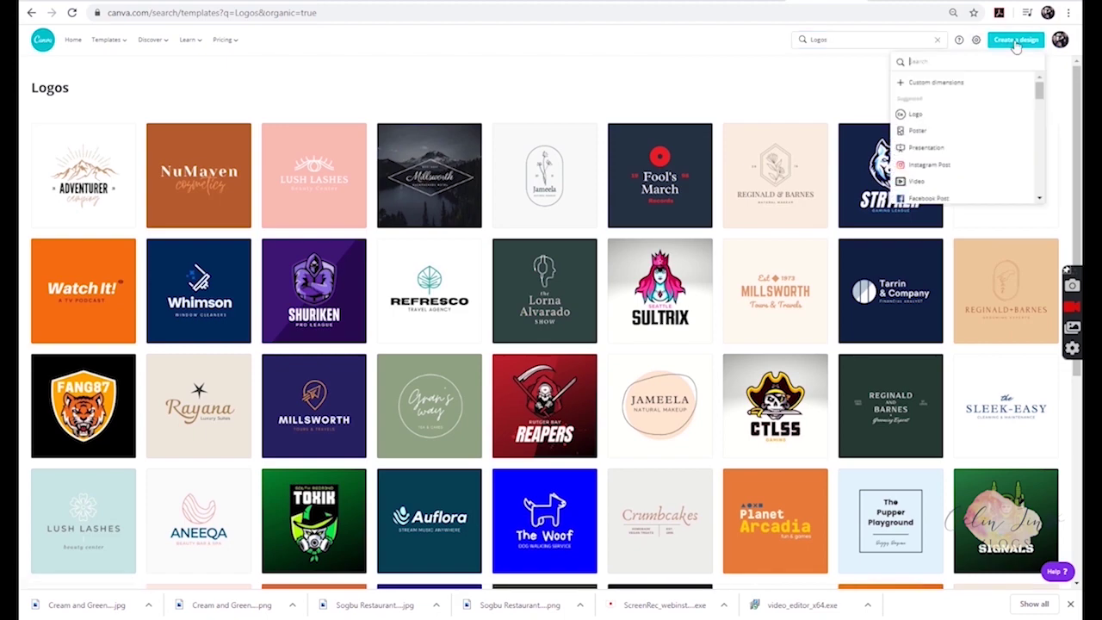
pyautogui.click(915, 115)
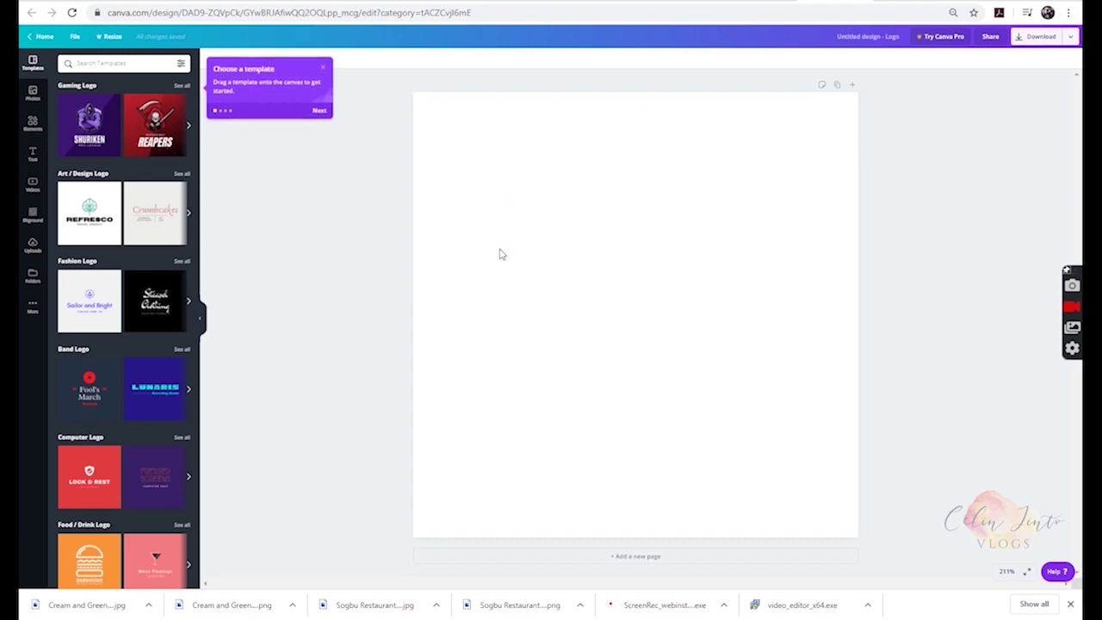
pyautogui.scroll(-5, 159, 204)
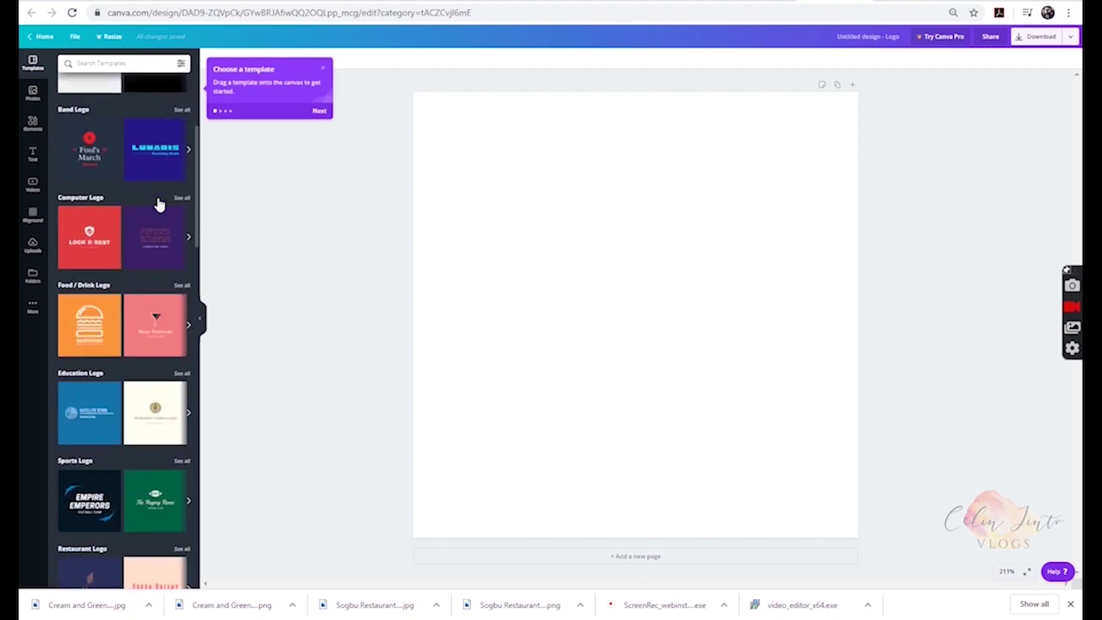
pyautogui.scroll(-6, 158, 203)
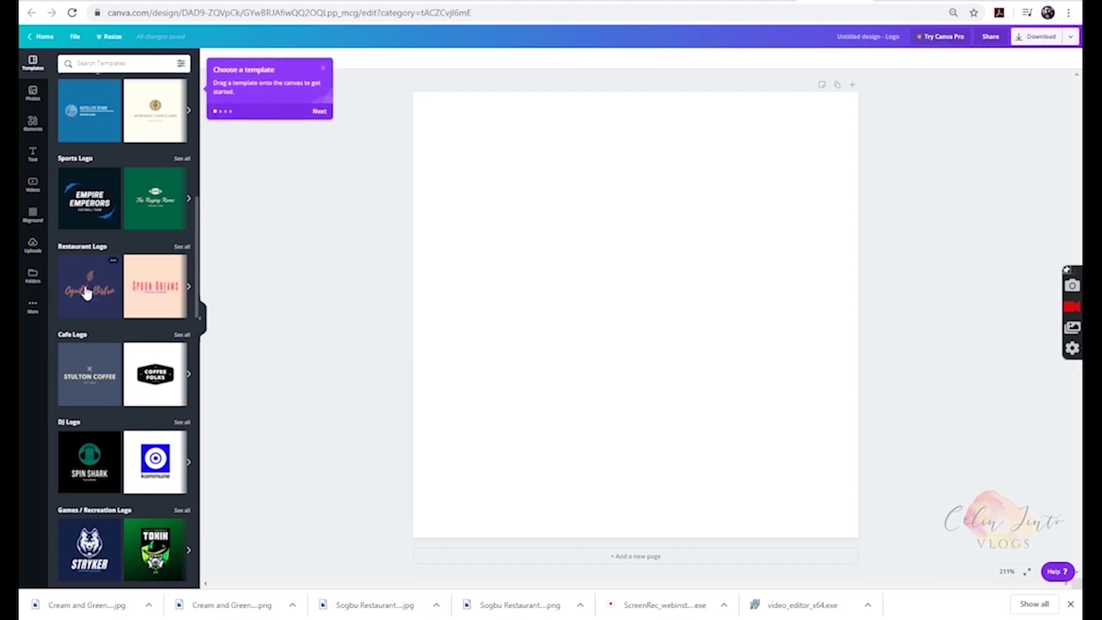
pyautogui.scroll(5, 93, 290)
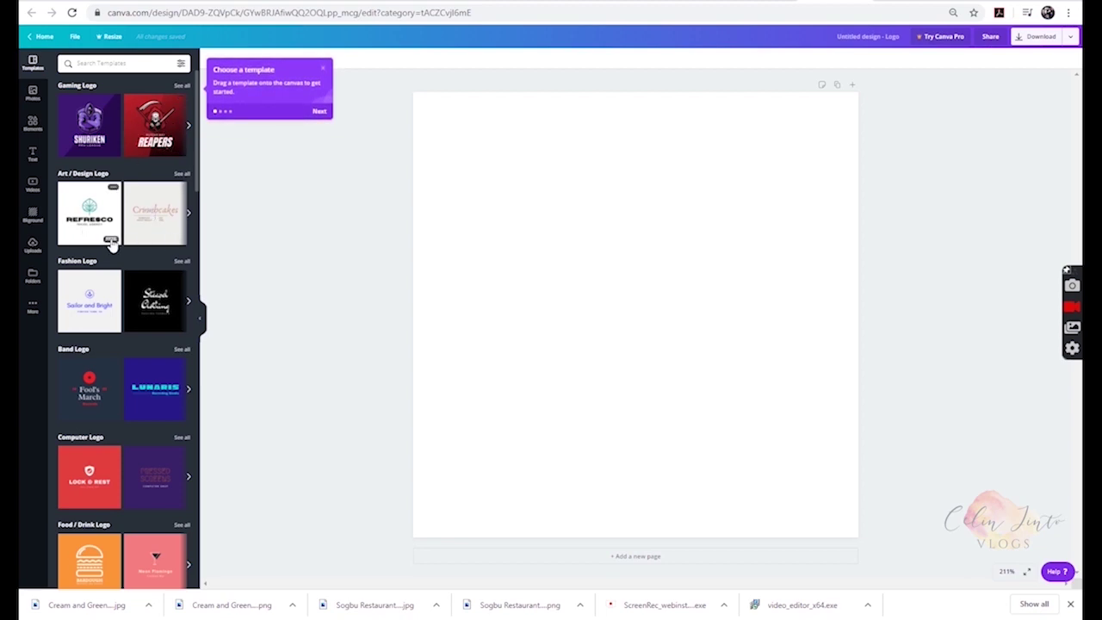
pyautogui.click(173, 326)
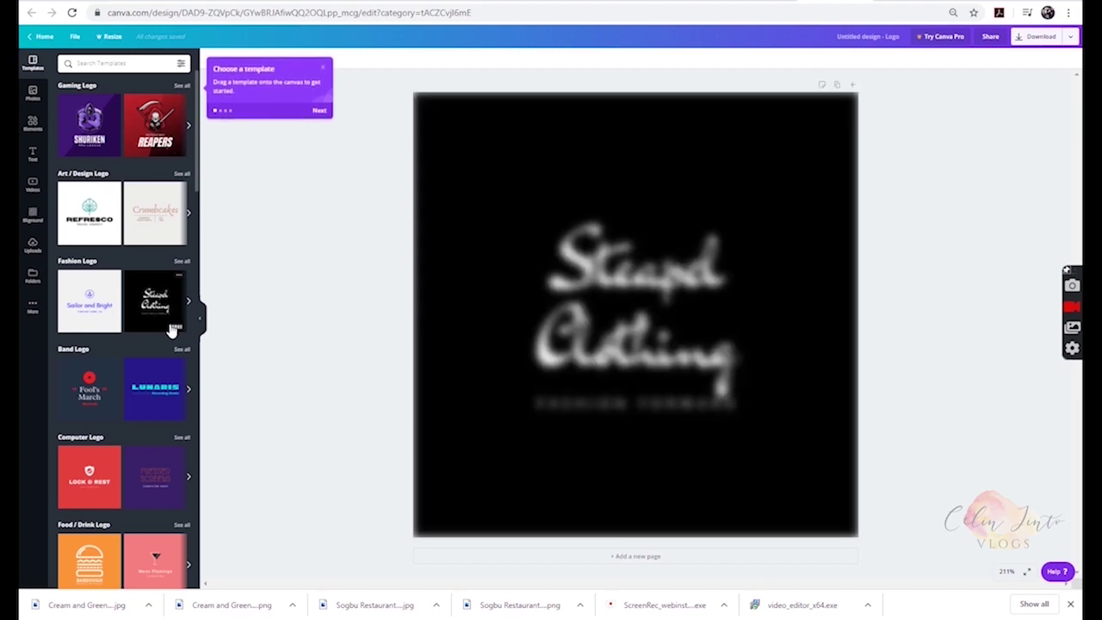
# - Replace the logo's main script text with "beauty house" on two lines
pyautogui.doubleClick(621, 281)
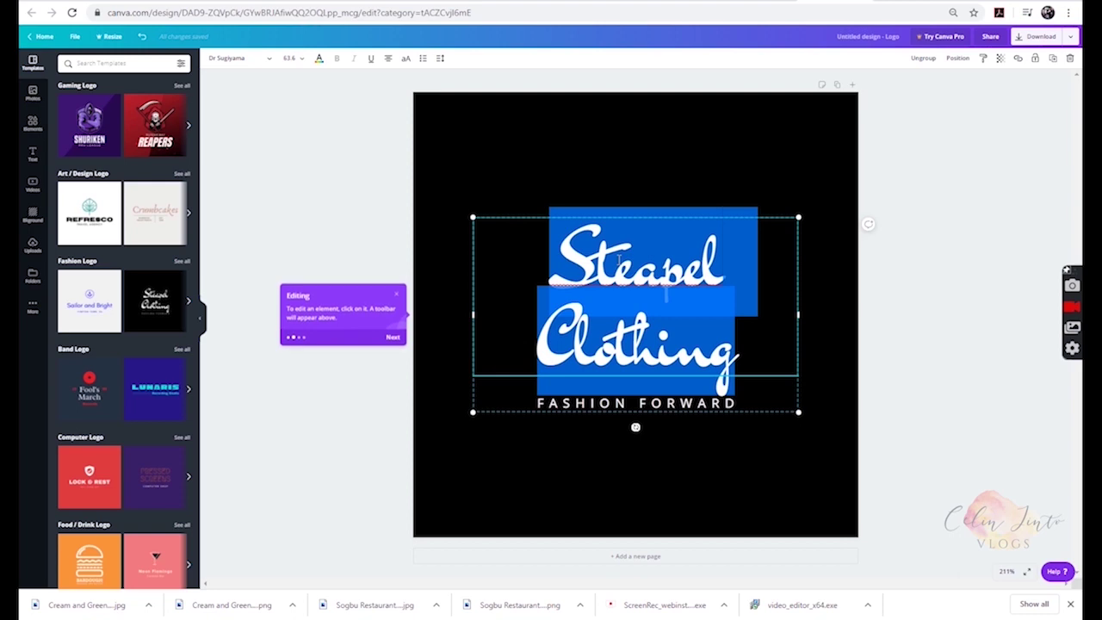
pyautogui.write('beauty')
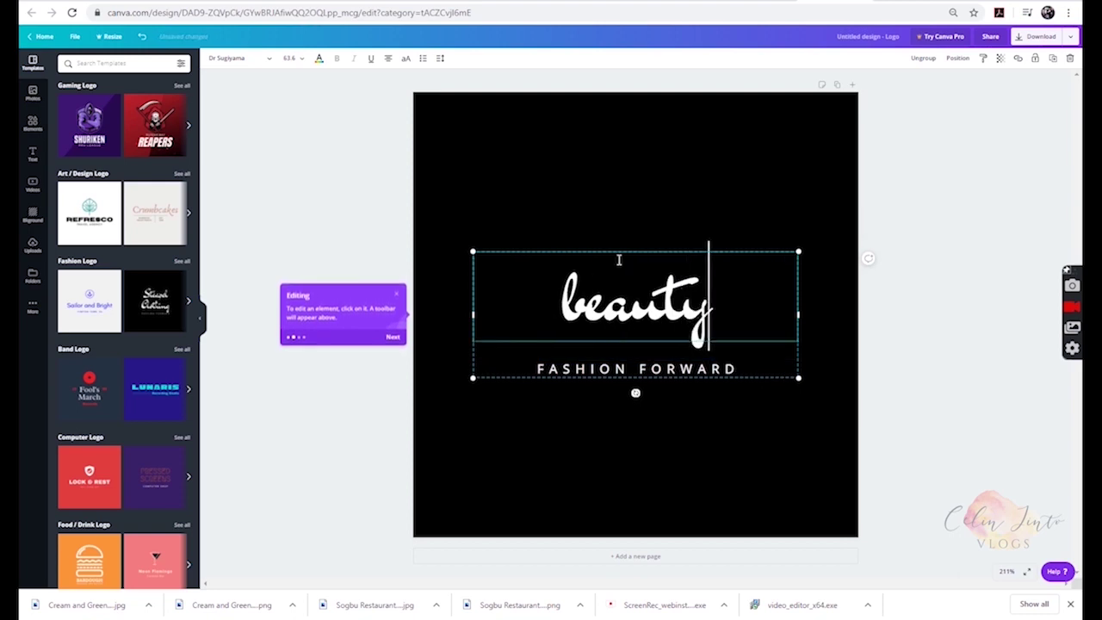
pyautogui.press('Return')
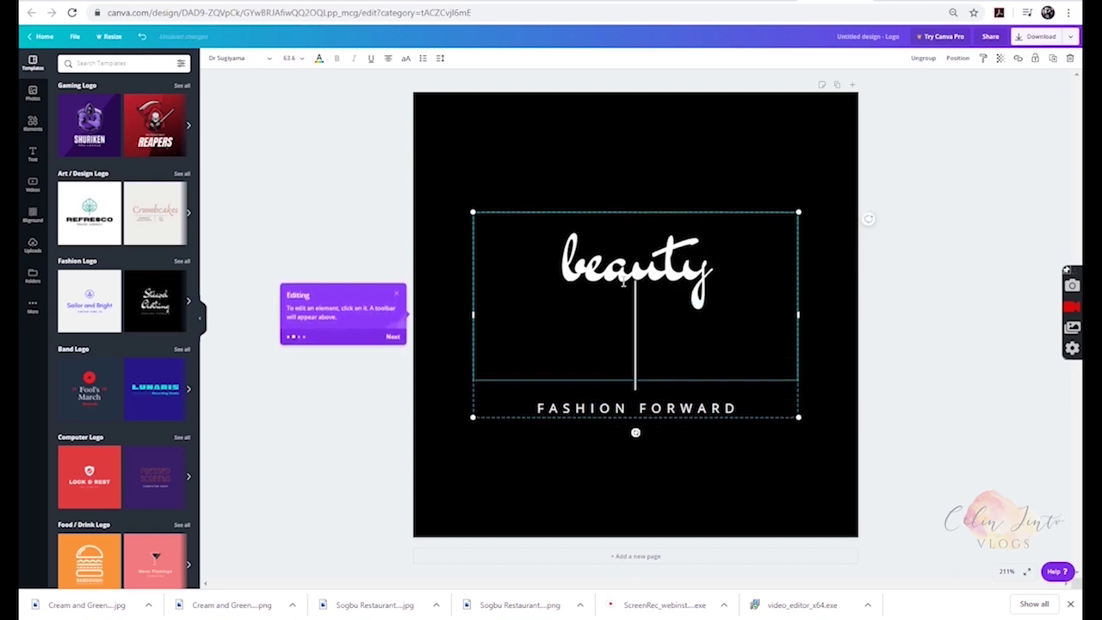
pyautogui.write('house')
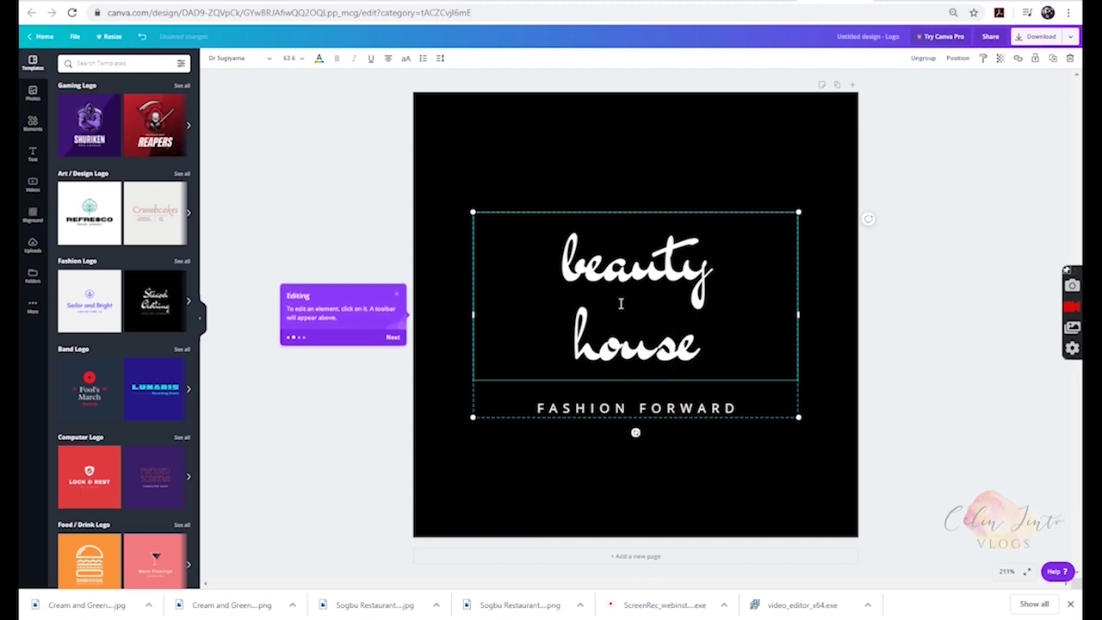
# - Change the tagline under the logo name to "FASHION BRAND"
pyautogui.doubleClick(717, 410)
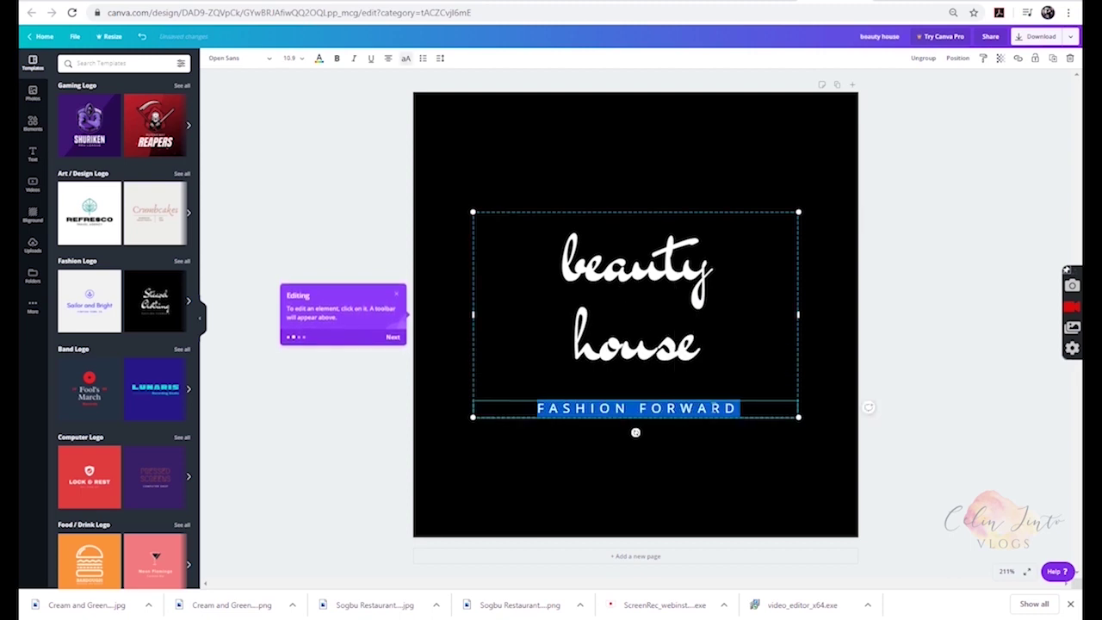
pyautogui.press('Right')
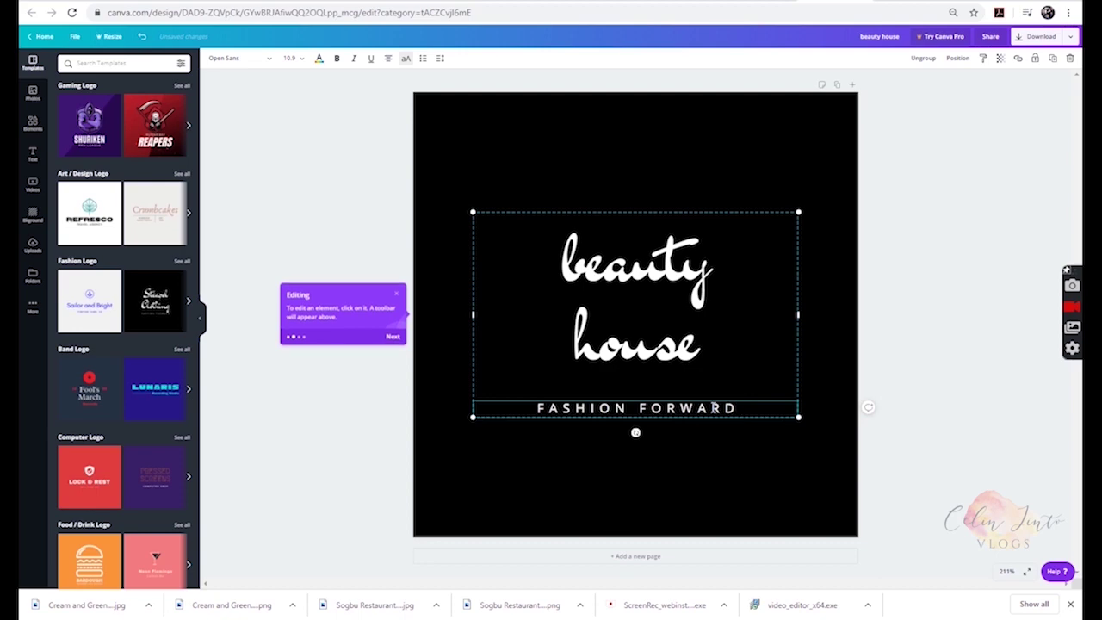
pyautogui.press('BackSpace')
pyautogui.press('BackSpace')
pyautogui.press('BackSpace')
pyautogui.press('BackSpace')
pyautogui.press('BackSpace')
pyautogui.press('BackSpace')
pyautogui.press('BackSpace')
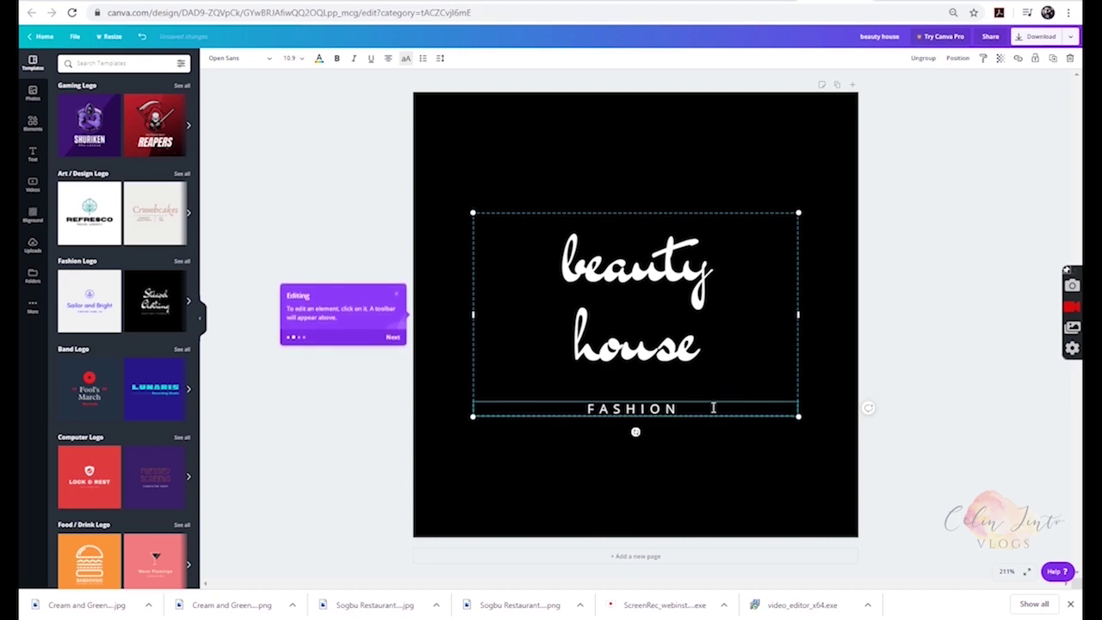
pyautogui.write('BRAND')
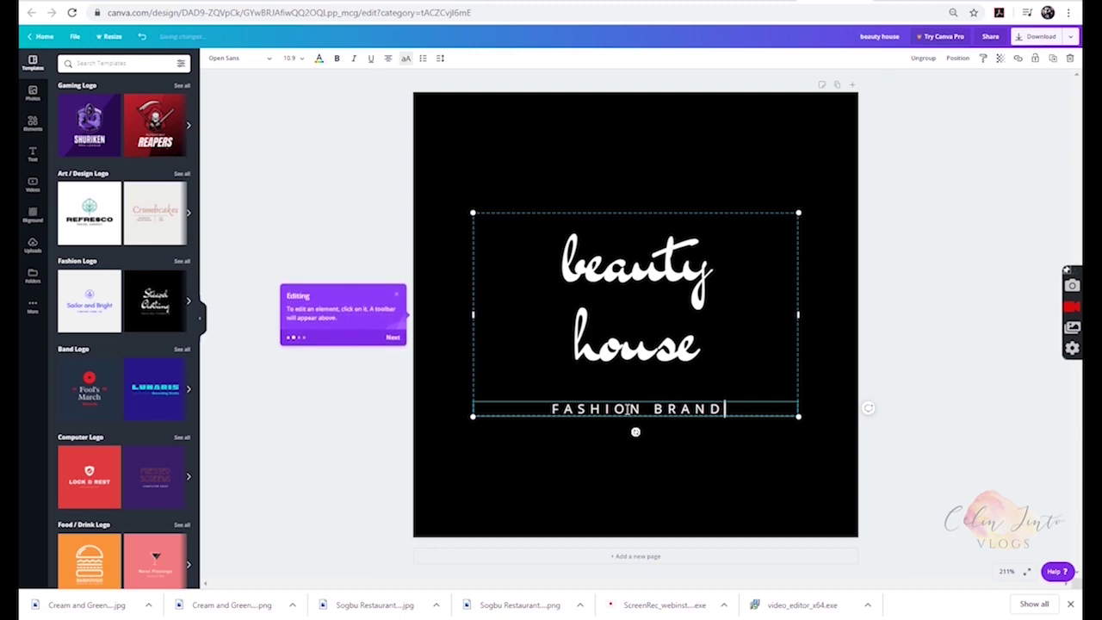
# - Replace the whole tagline under the logo name with "YOUTUBE CHANNEL"
pyautogui.doubleClick(598, 410)
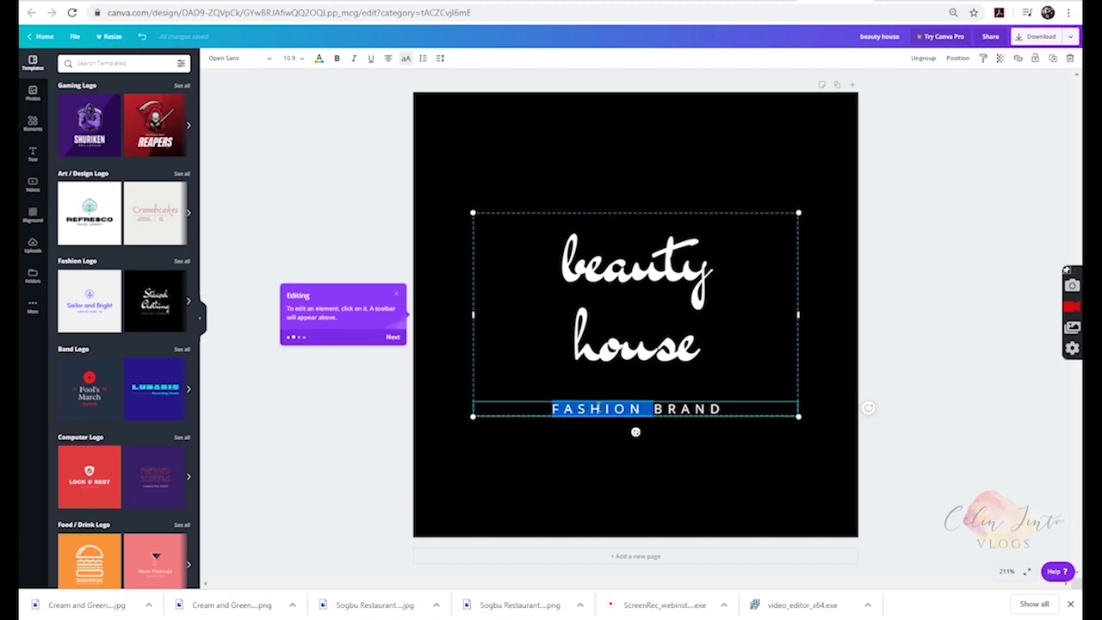
pyautogui.tripleClick(597, 410)
pyautogui.write('YO')
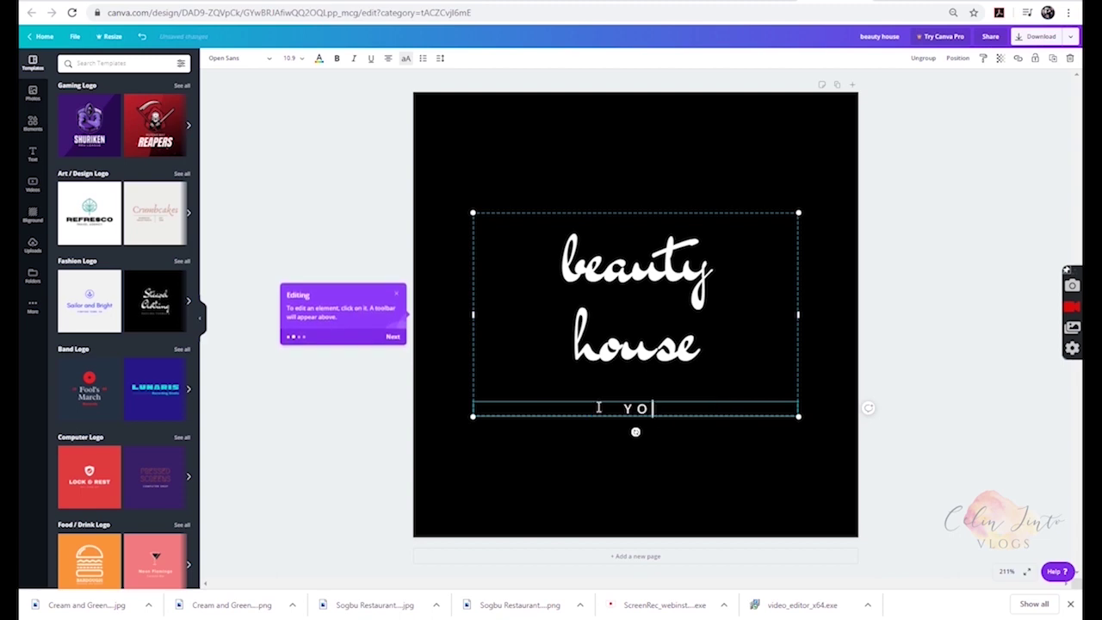
pyautogui.write('UTUBE C')
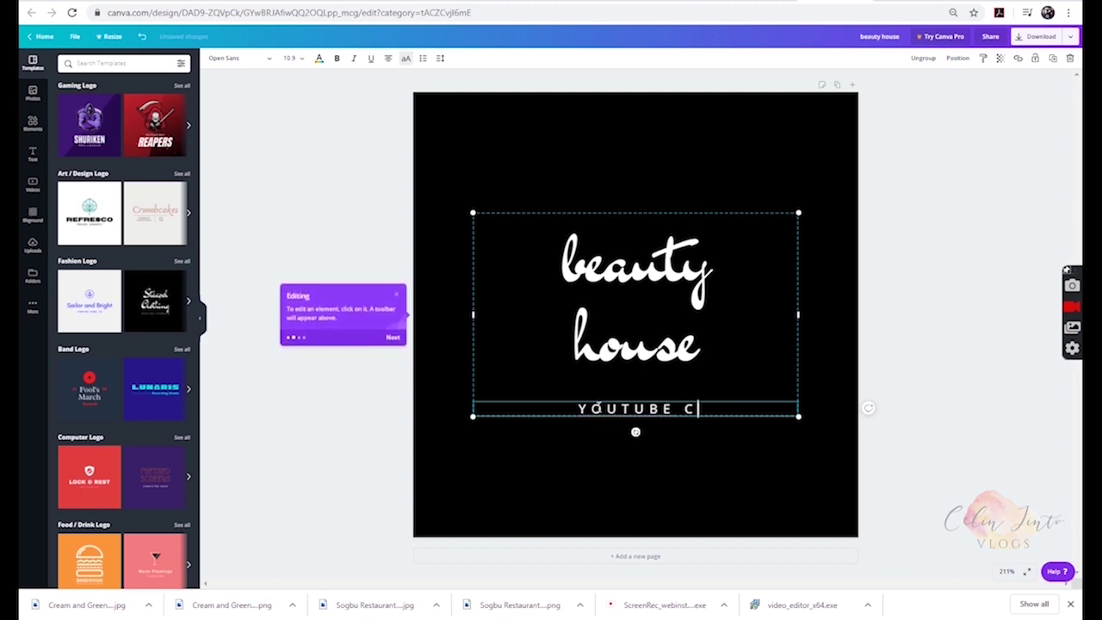
pyautogui.write('HANNEL')
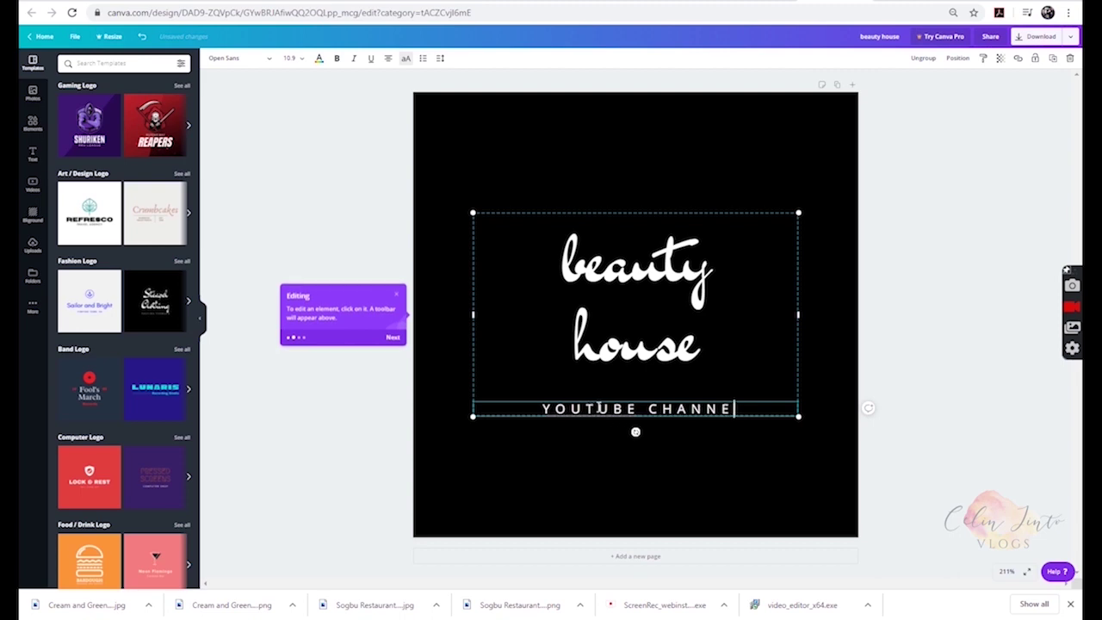
pyautogui.click(667, 484)
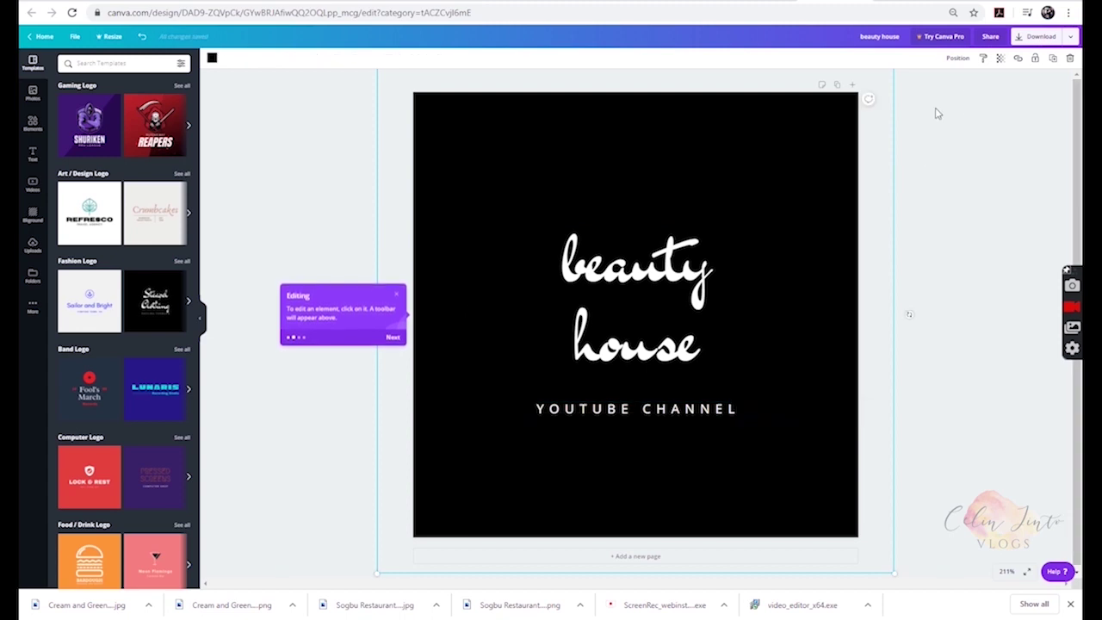
# - Download the logo as a PNG, view the downloaded beauty house.png and close the viewer
pyautogui.click(1038, 37)
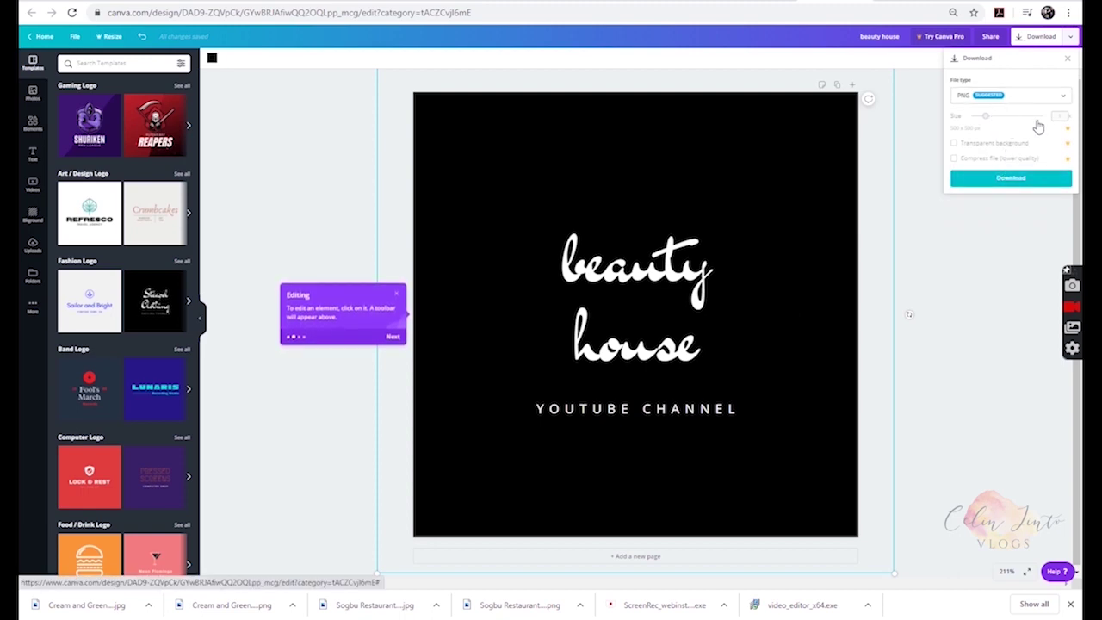
pyautogui.click(1009, 179)
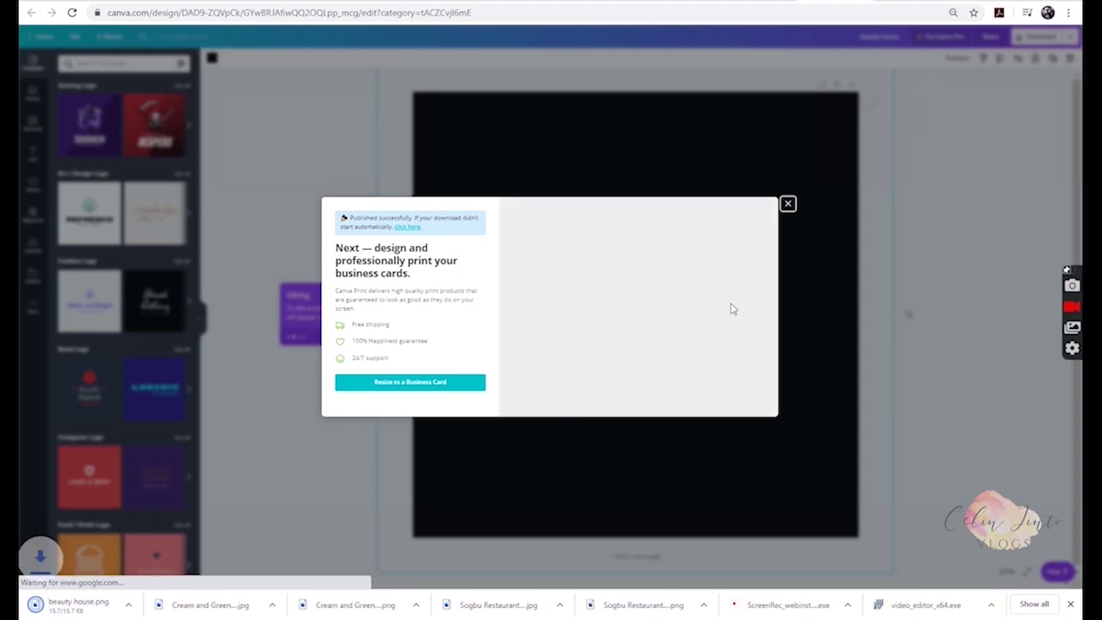
pyautogui.click(87, 605)
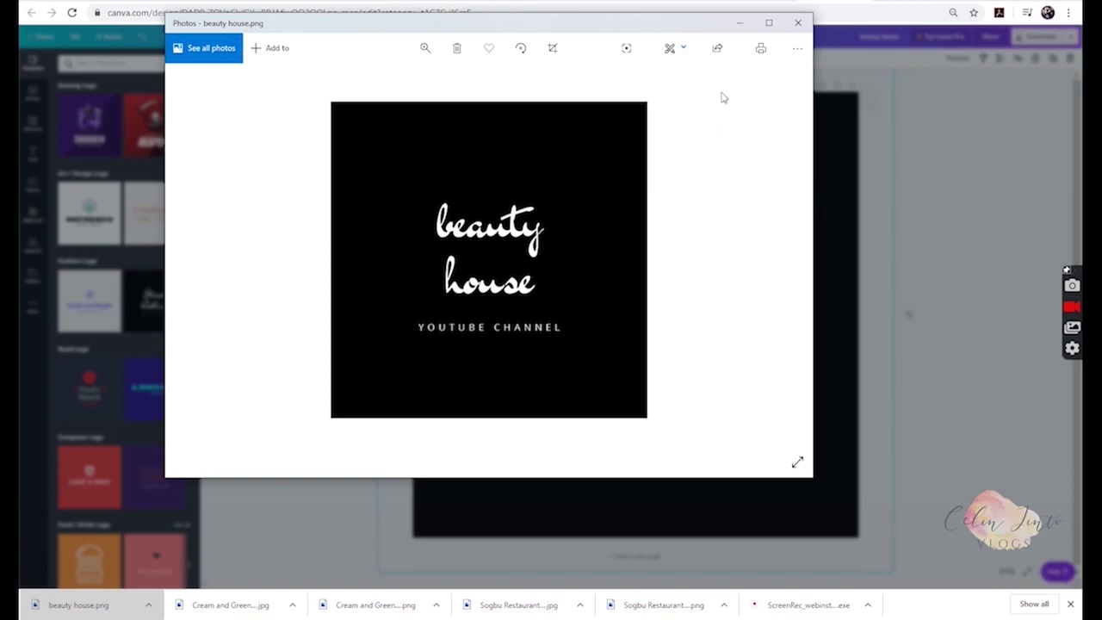
pyautogui.click(798, 24)
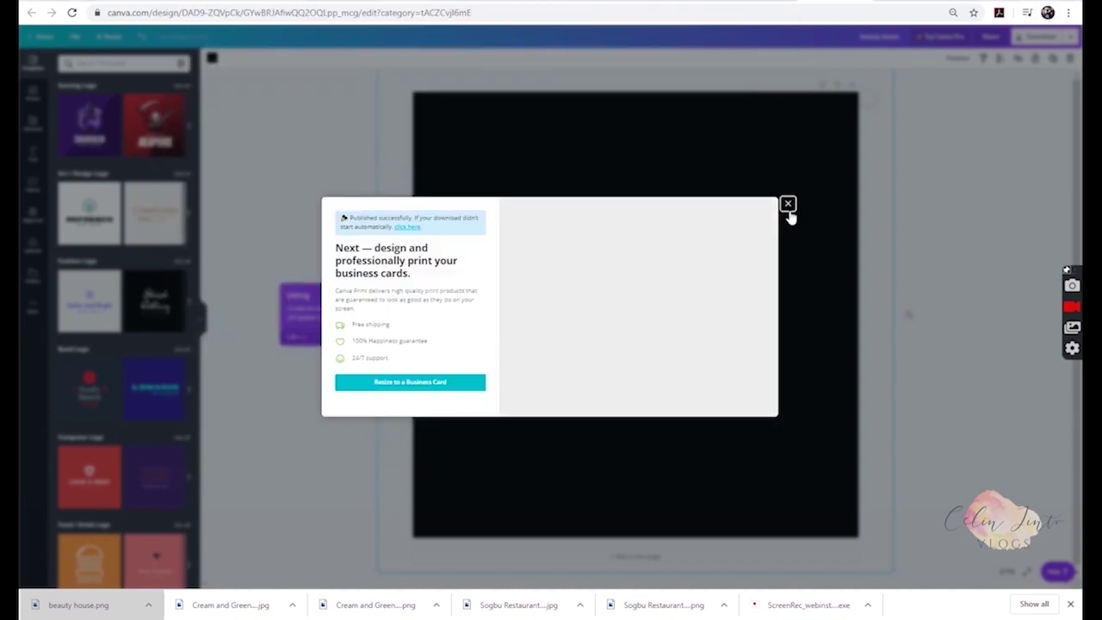
# - Download the logo as a JPG, view the downloaded beauty house.jpg, and close the viewer and the download confirmation
pyautogui.click(788, 204)
pyautogui.click(1039, 36)
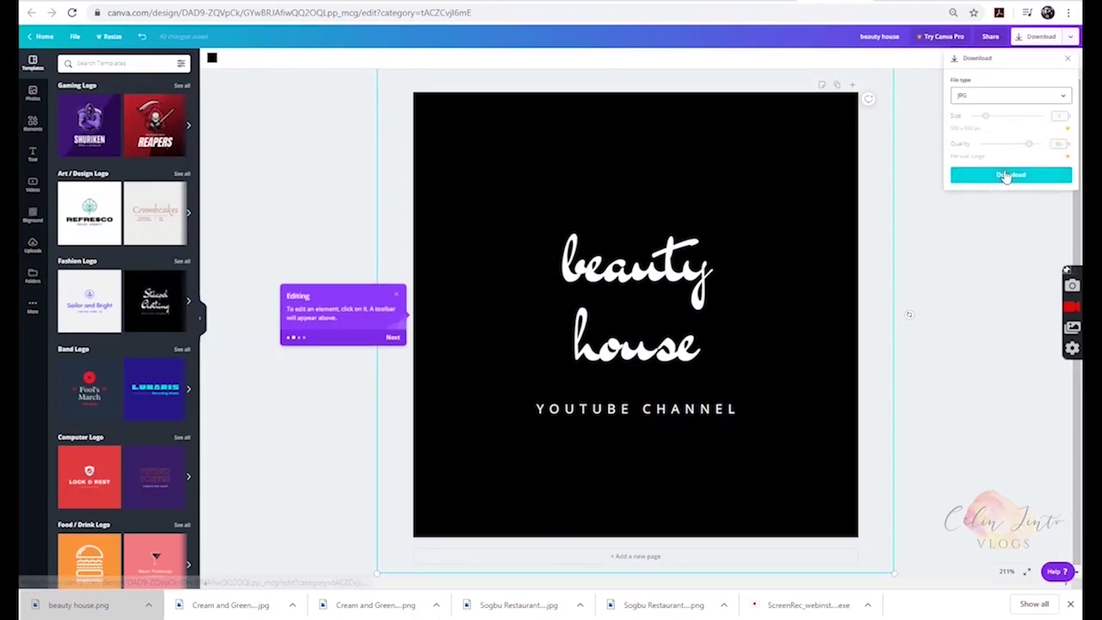
pyautogui.click(1006, 175)
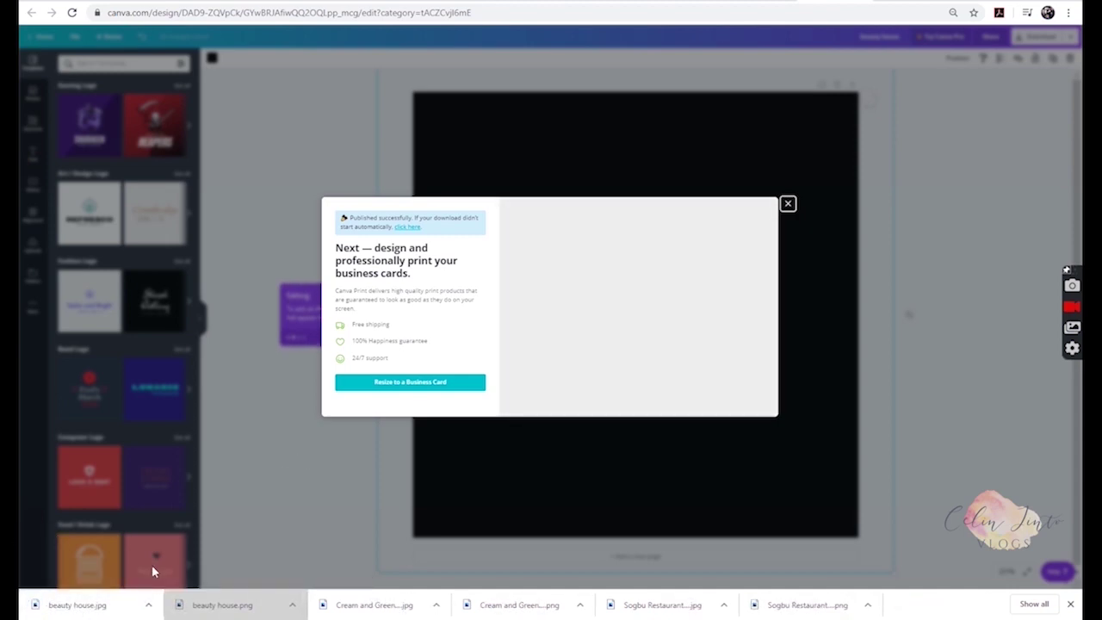
pyautogui.click(80, 606)
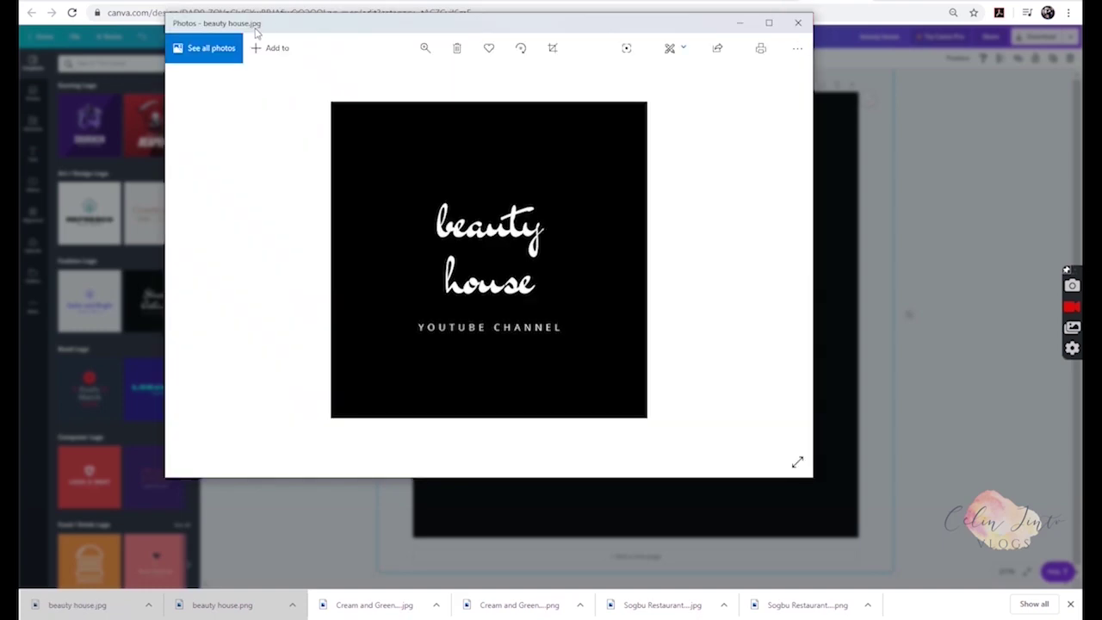
pyautogui.click(799, 24)
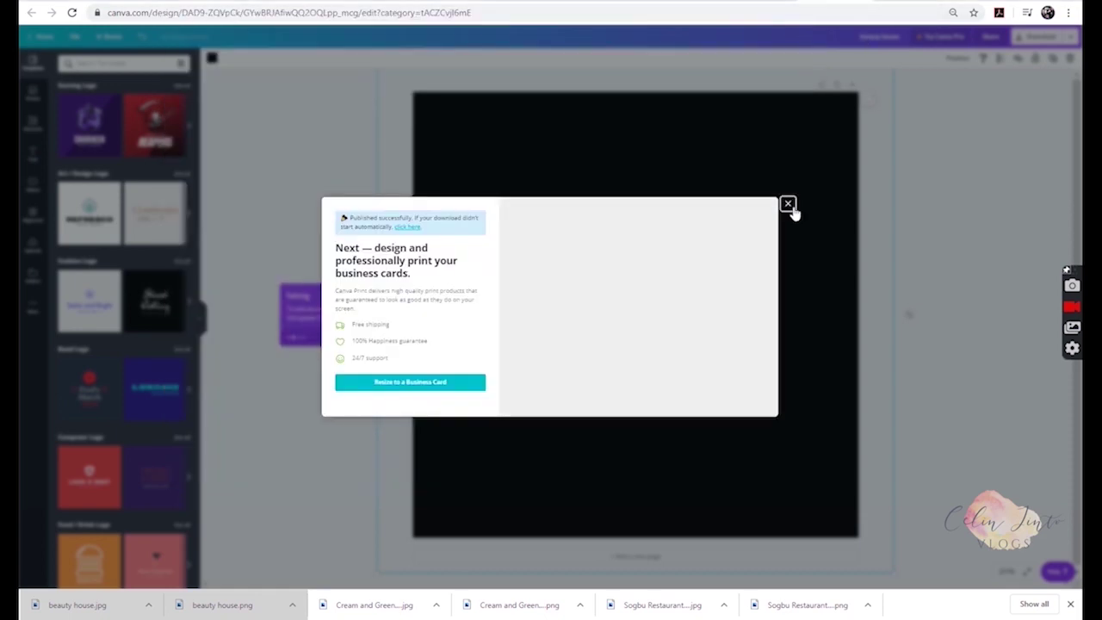
pyautogui.click(793, 210)
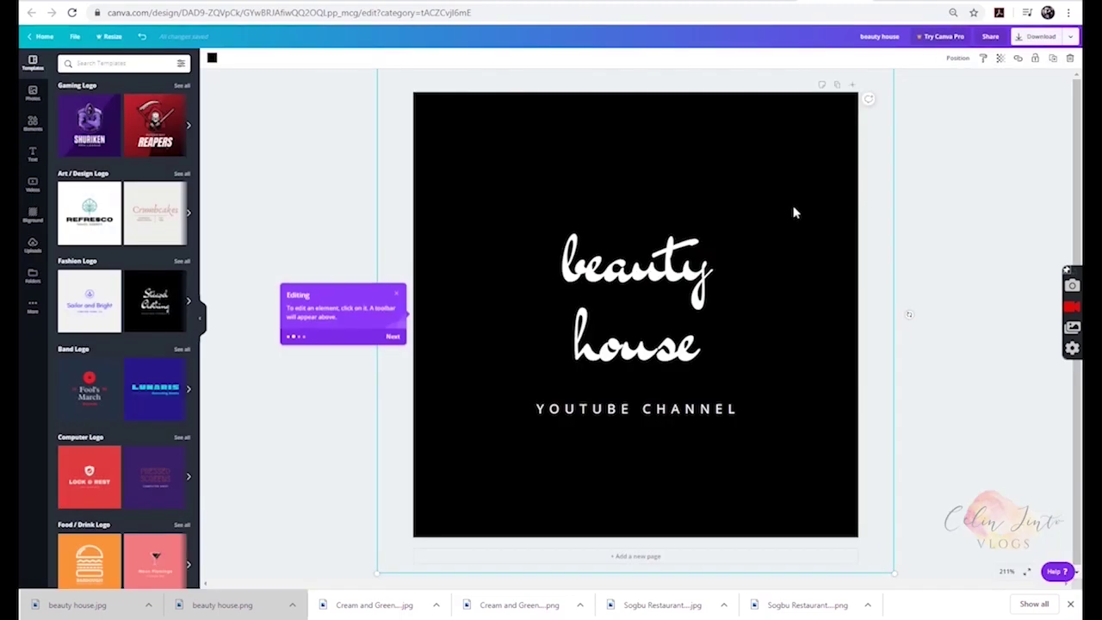
# - Return to the Canva home page and search for YouTube Thumbnail templates
pyautogui.click(50, 40)
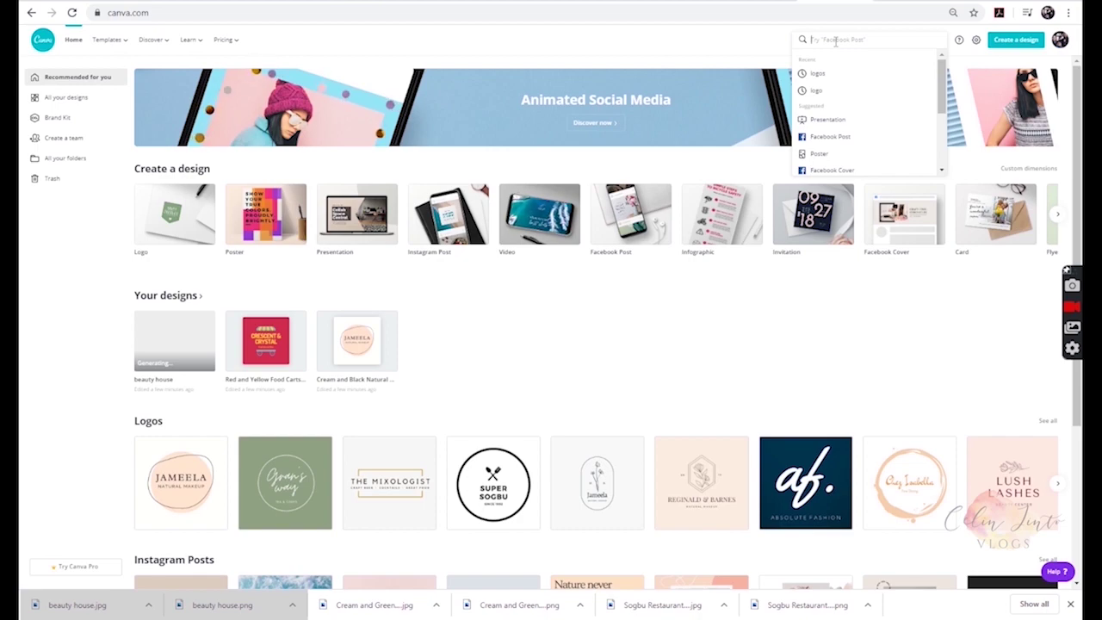
pyautogui.write('youtub')
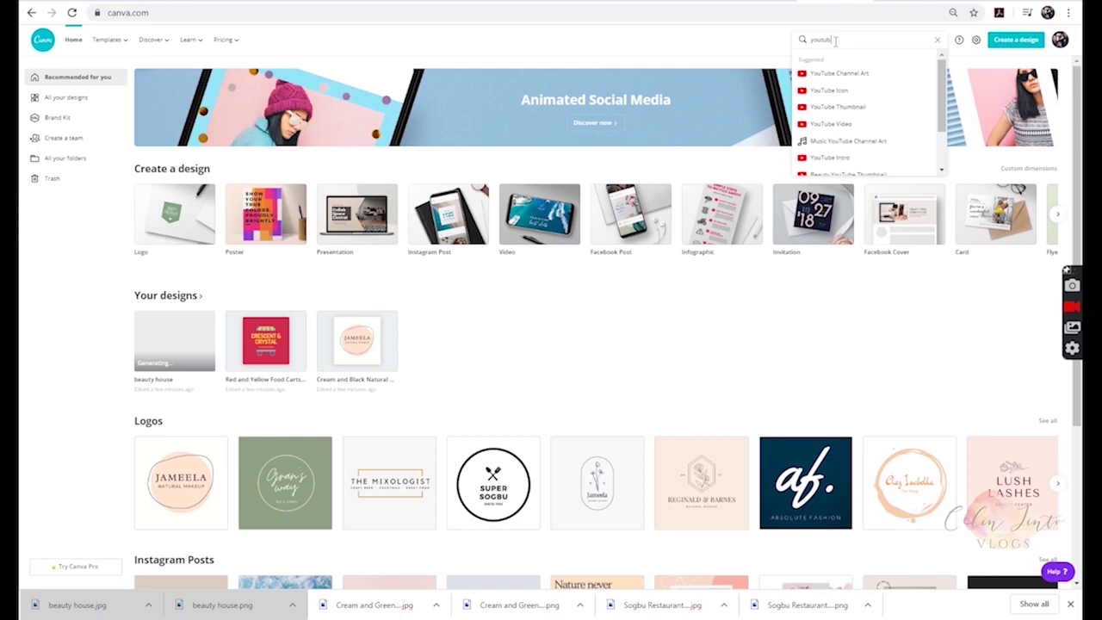
pyautogui.press('BackSpace')
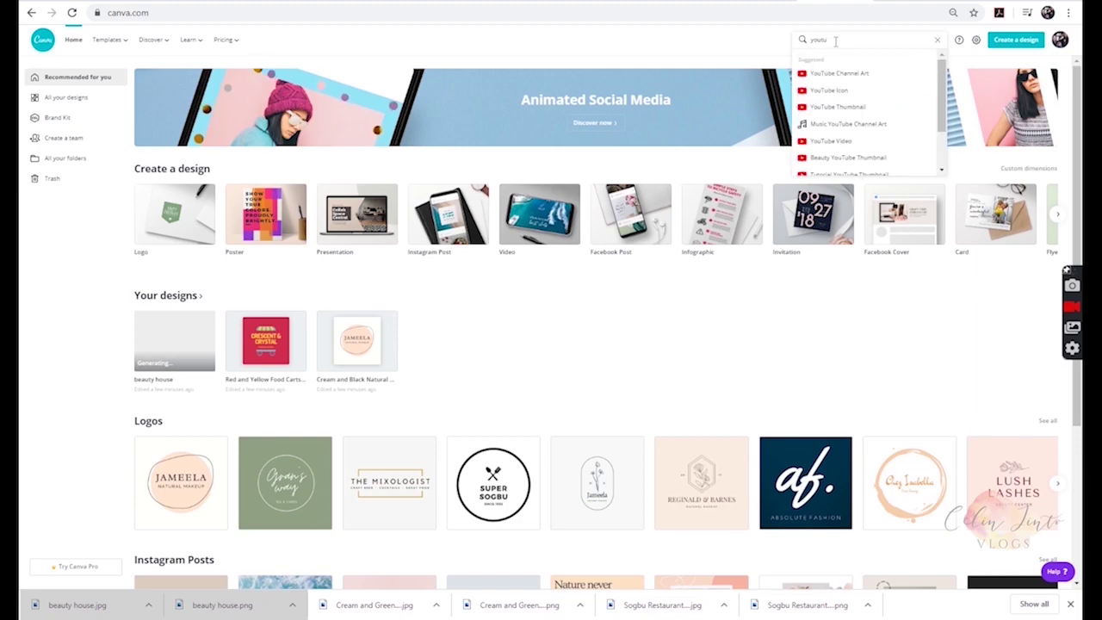
pyautogui.click(853, 108)
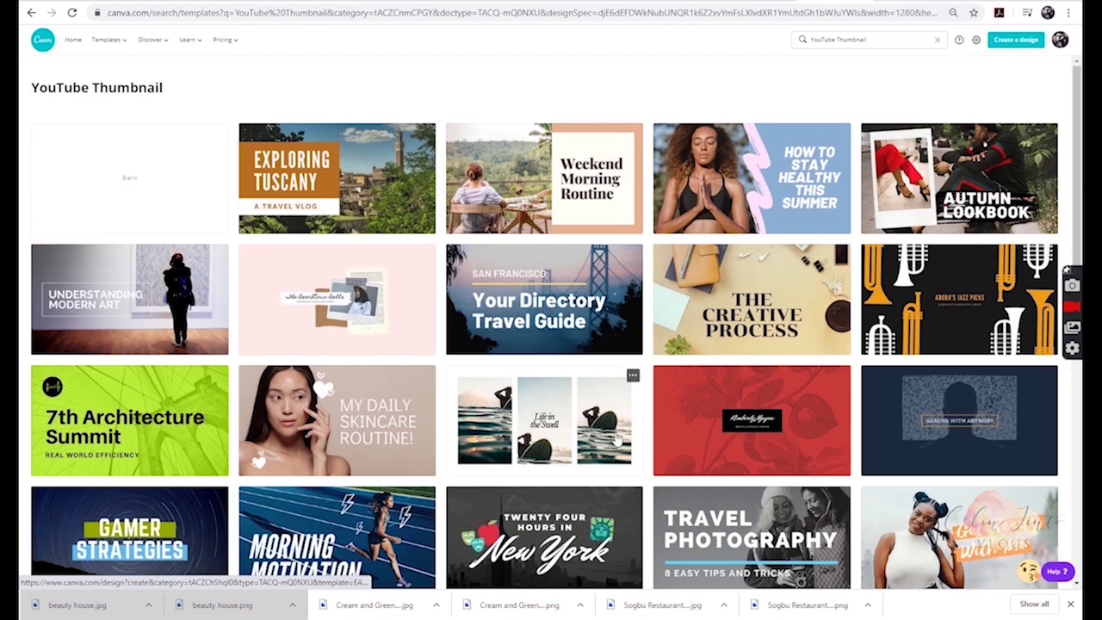
# - Open the "Adventures" thumbnail template and replace its design with the "Twenty Four Hours in New York" template
pyautogui.scroll(-2, 426, 495)
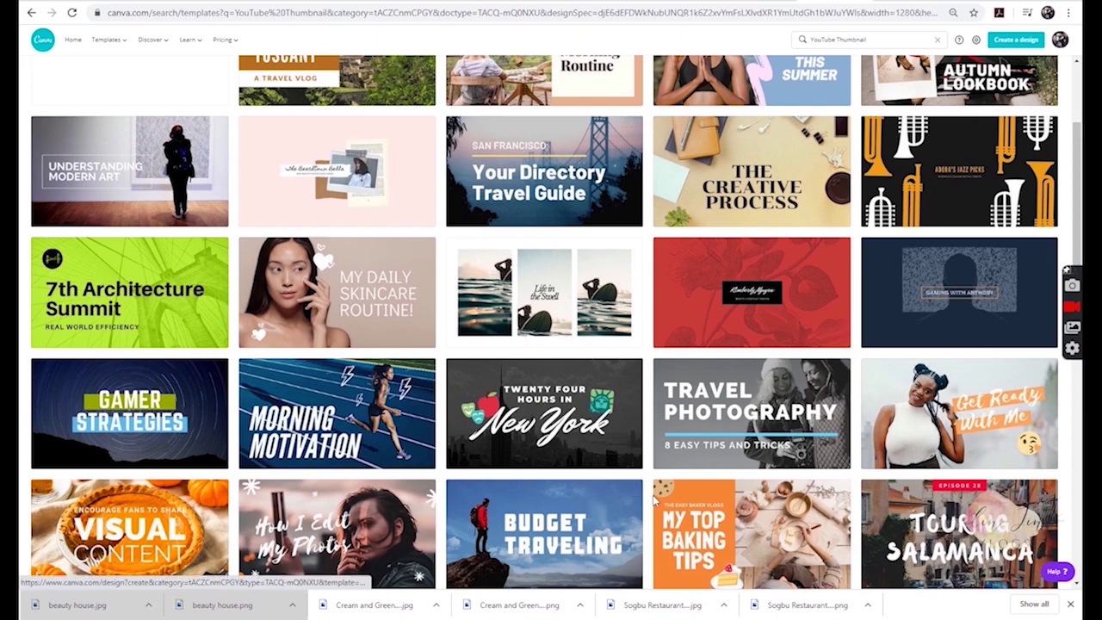
pyautogui.scroll(-2, 656, 501)
pyautogui.scroll(-2, 656, 507)
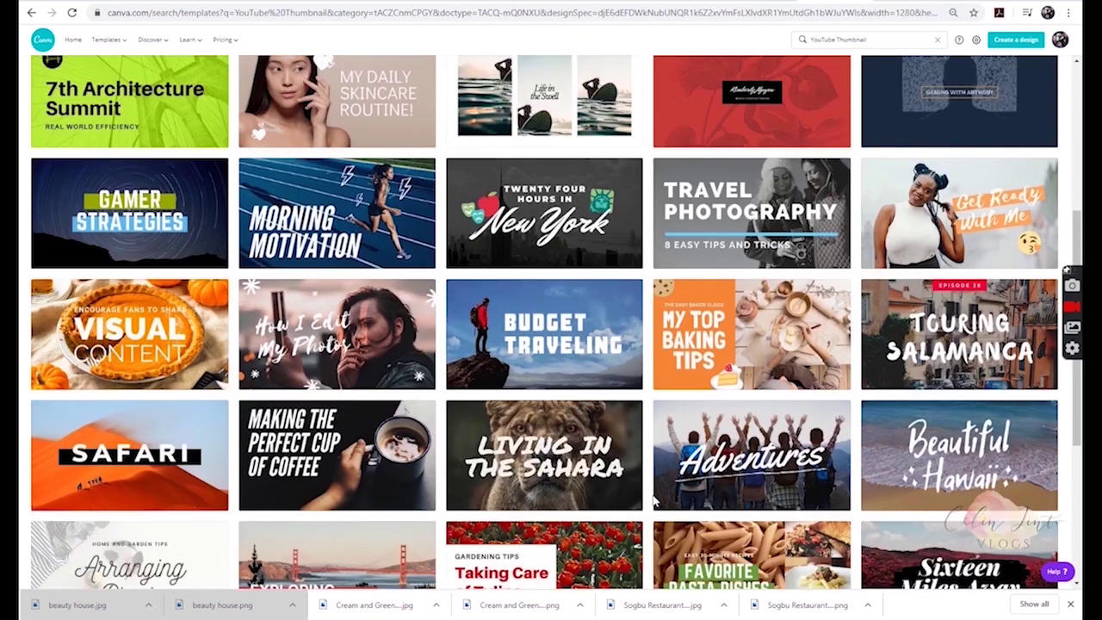
pyautogui.click(769, 420)
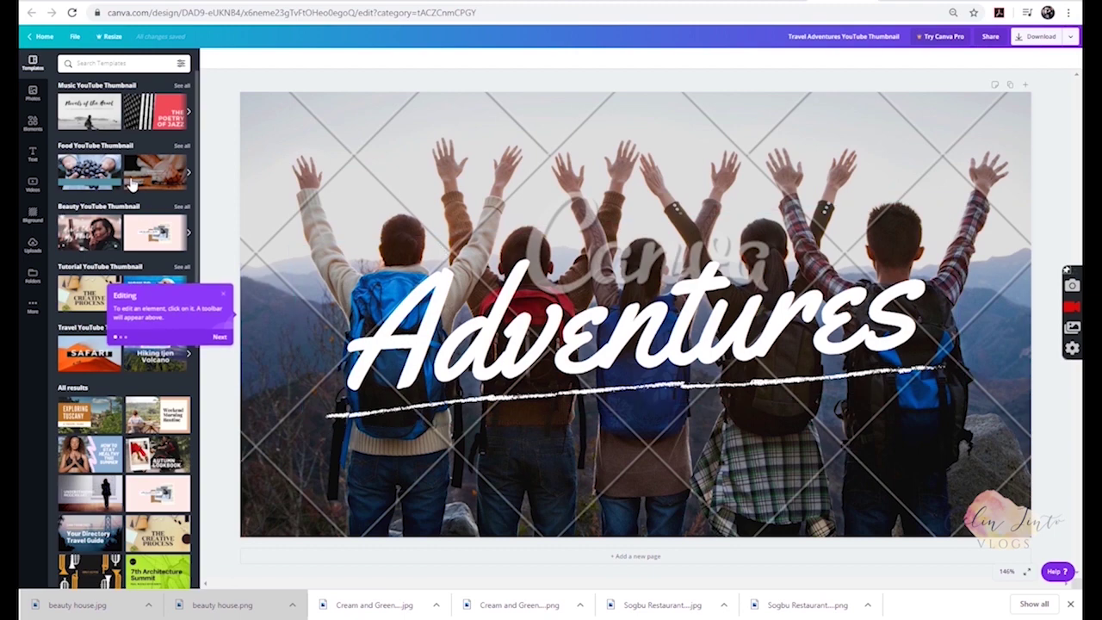
pyautogui.scroll(-3, 159, 482)
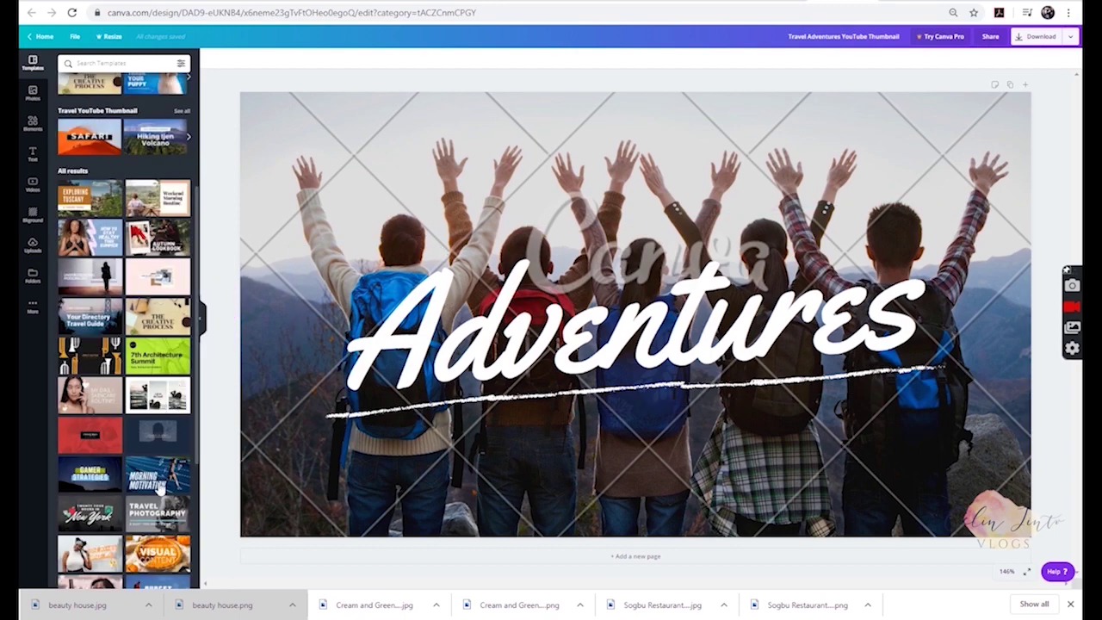
pyautogui.click(93, 523)
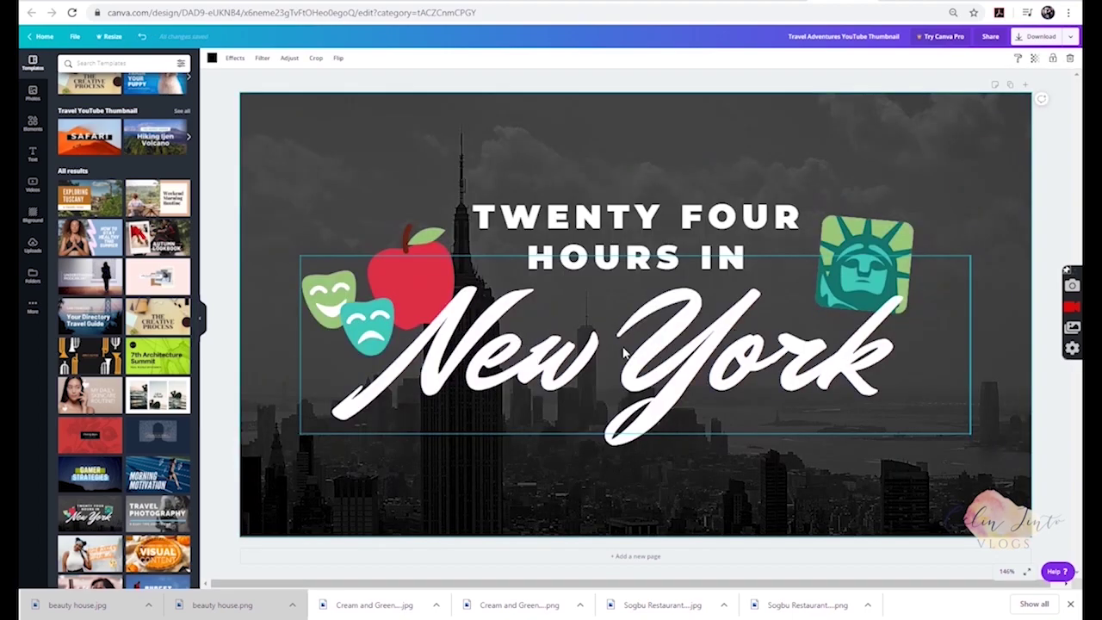
# - Replace the large script text "New York" with "chef's inn"
pyautogui.doubleClick(422, 353)
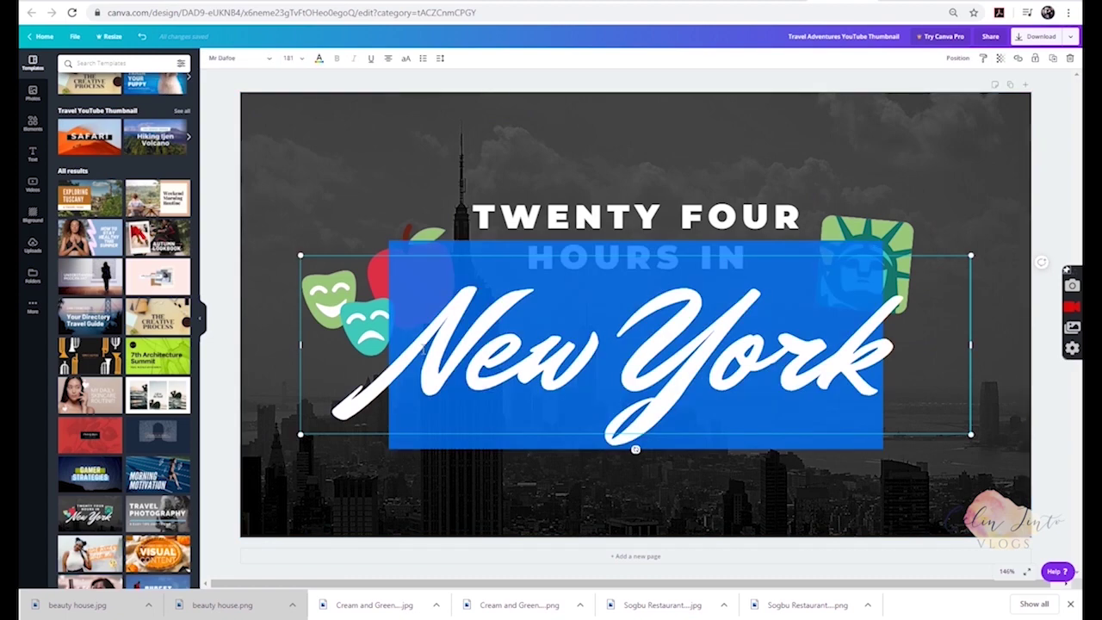
pyautogui.press('BackSpace')
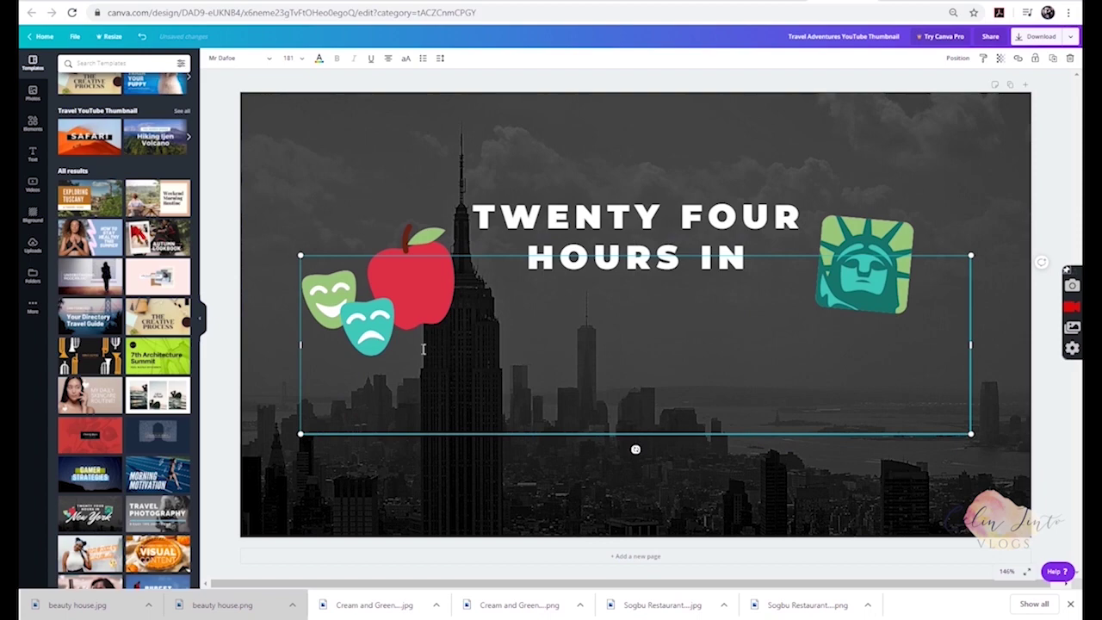
pyautogui.write('Chef')
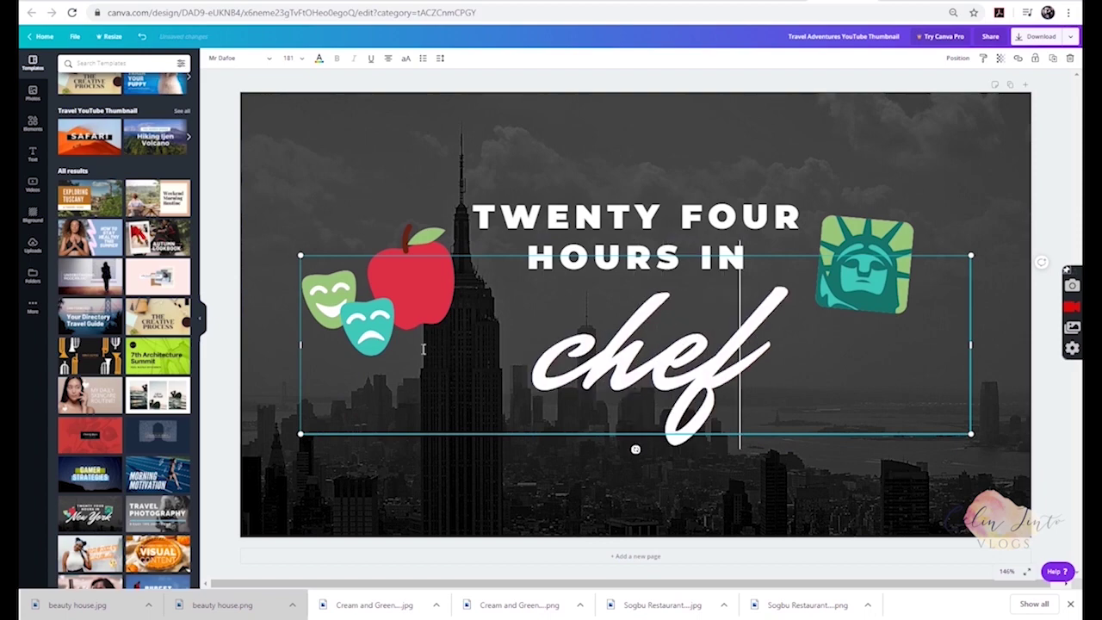
pyautogui.write("'s")
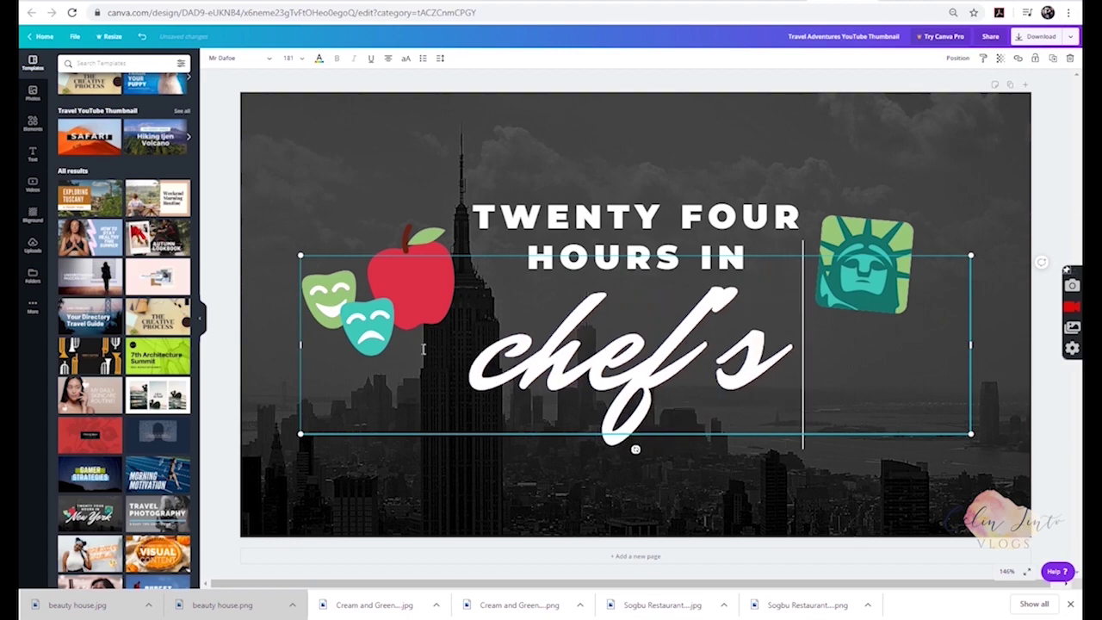
pyautogui.write(' inn')
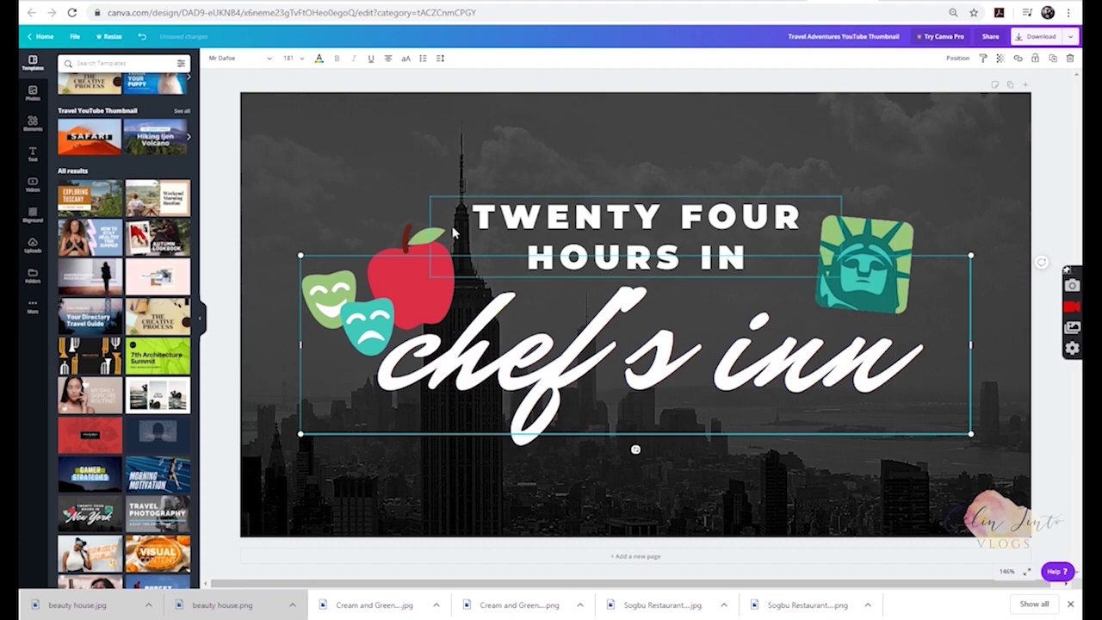
# - Replace the heading "TWENTY FOUR HOURS IN" above the script text with "EASY TO COOK PIE"
pyautogui.click(562, 241)
pyautogui.tripleClick(562, 241)
pyautogui.moveTo(562, 240); pyautogui.dragTo(572, 257)
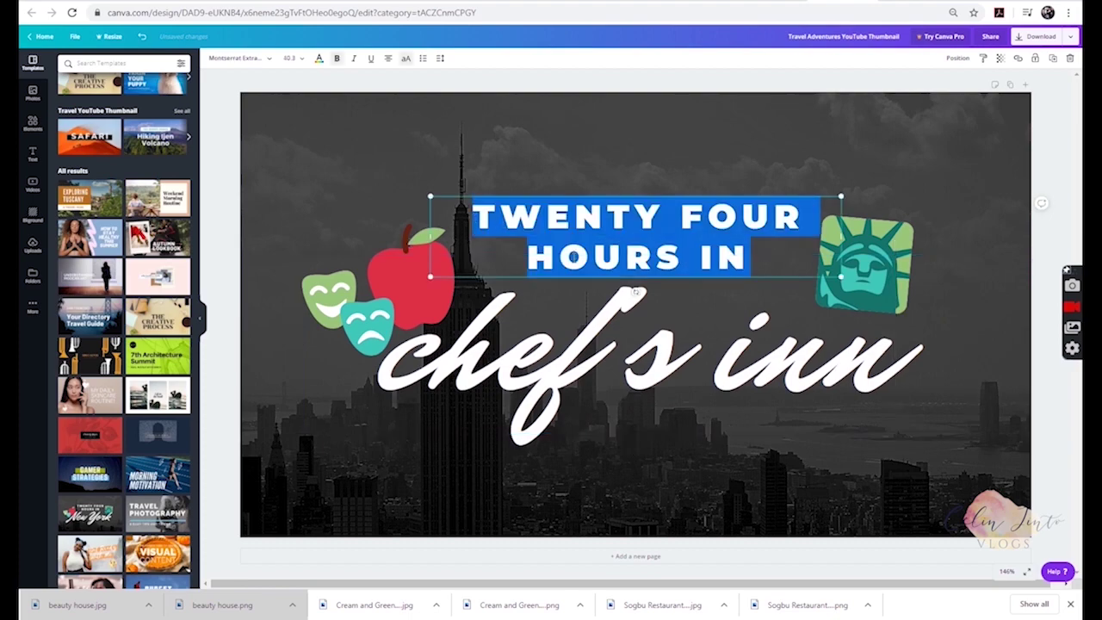
pyautogui.write('FOO')
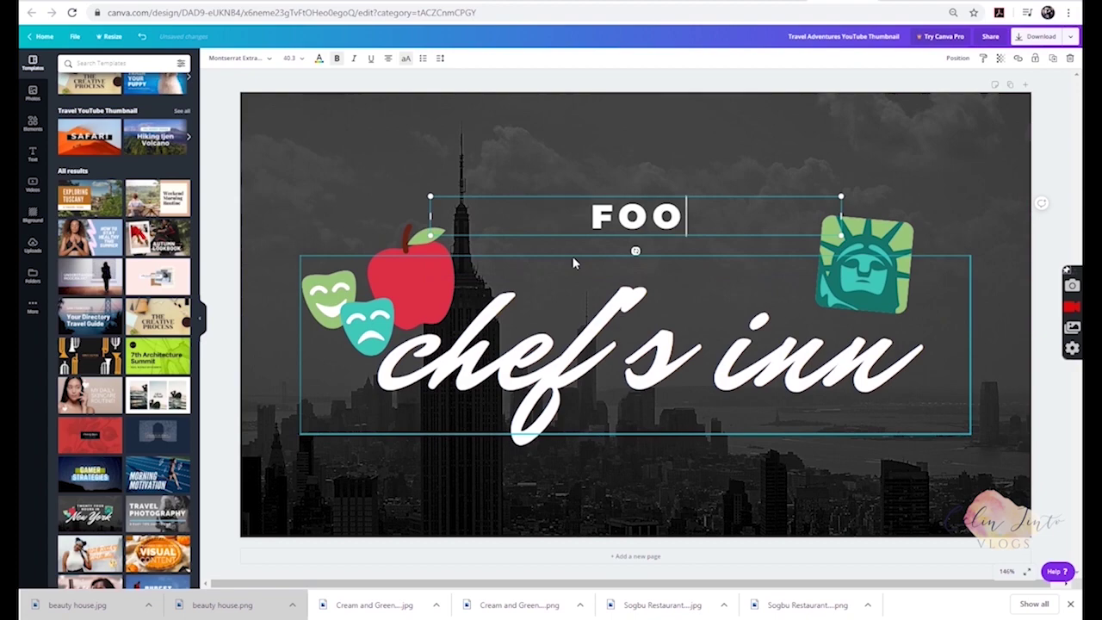
pyautogui.press('BackSpace')
pyautogui.press('BackSpace')
pyautogui.press('BackSpace')
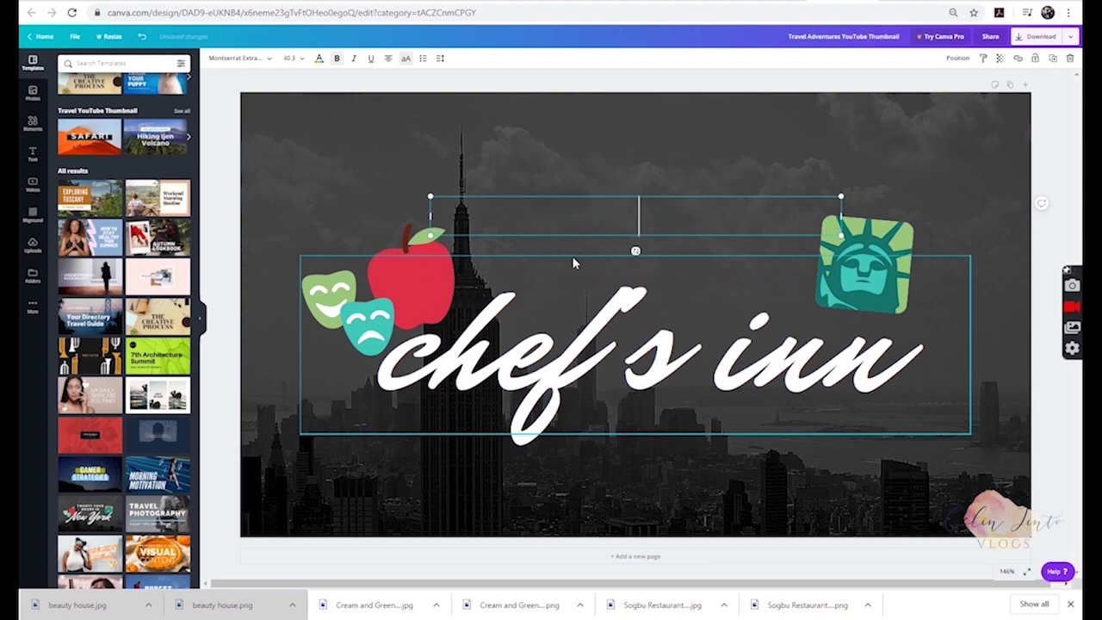
pyautogui.write('EASY T')
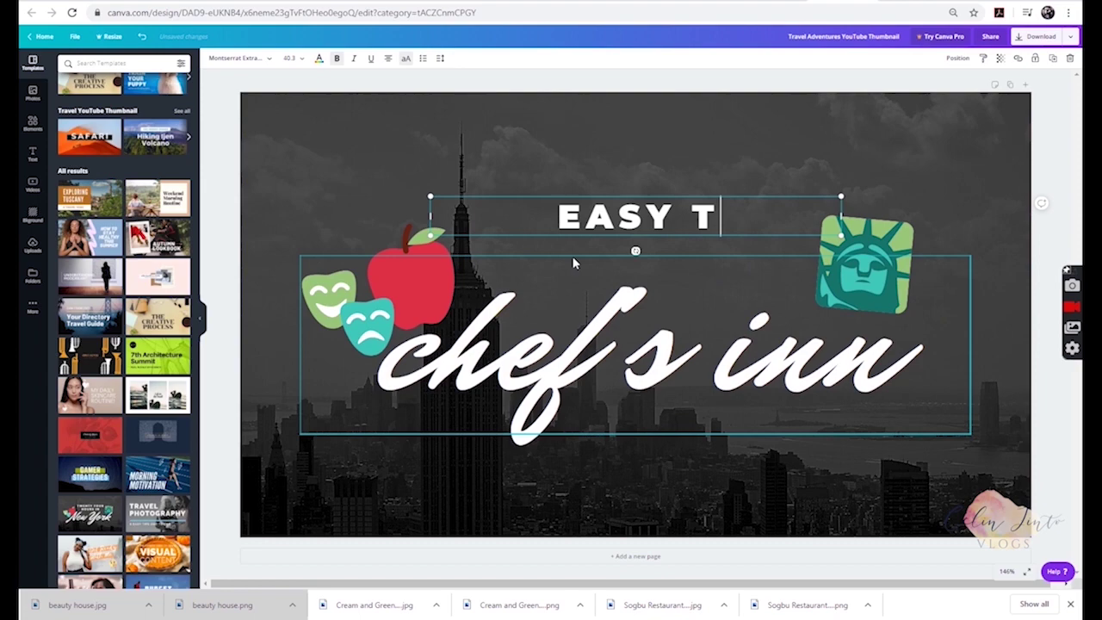
pyautogui.write('O COOK')
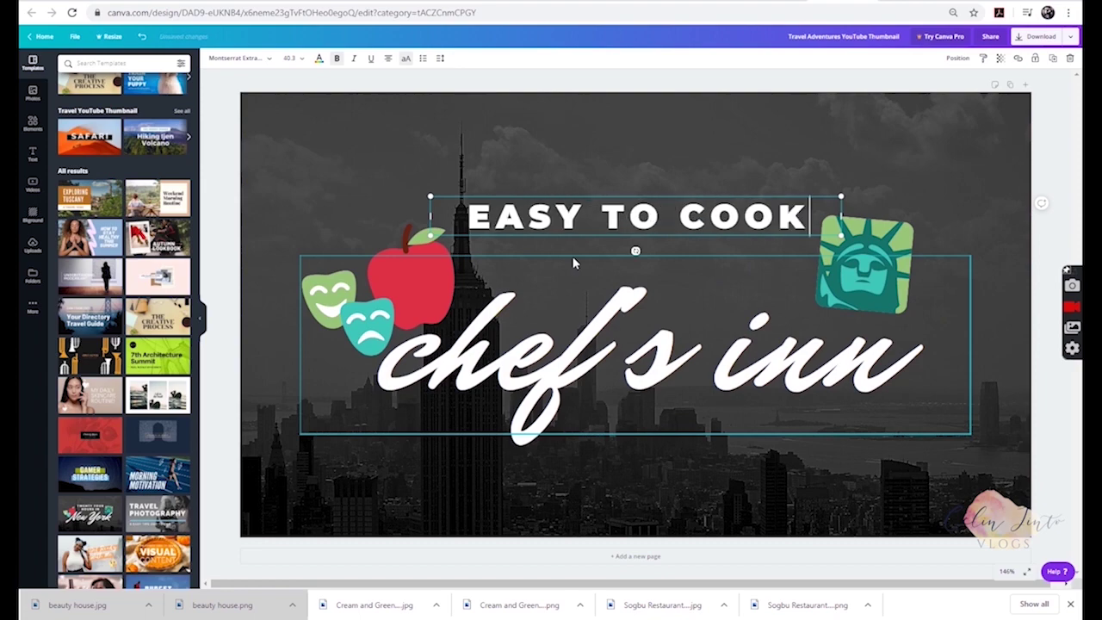
pyautogui.write(' PIE')
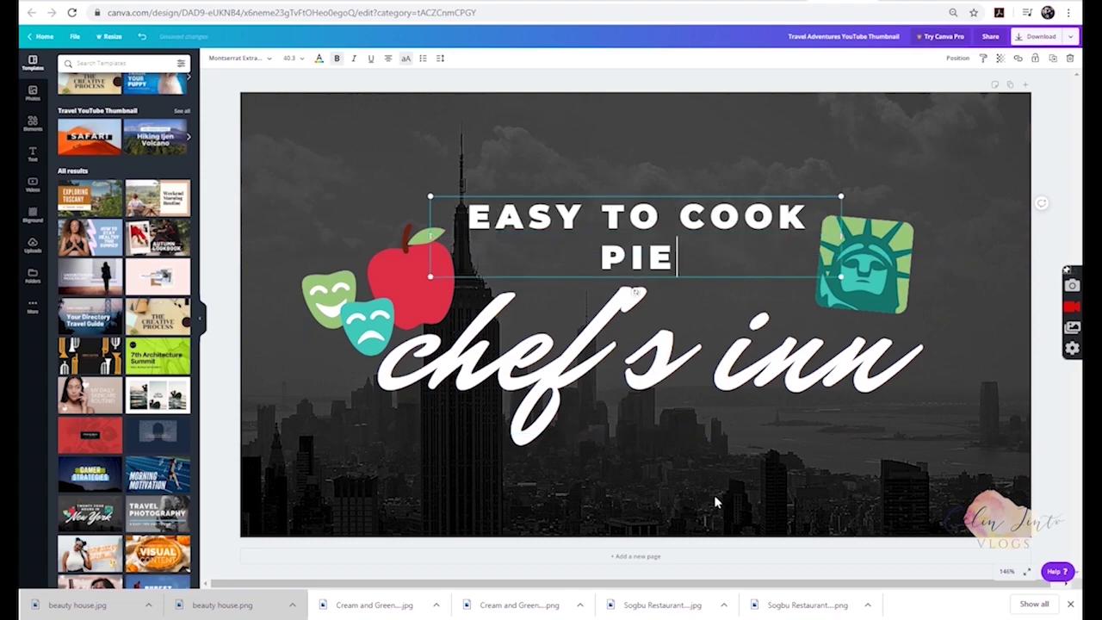
pyautogui.click(715, 501)
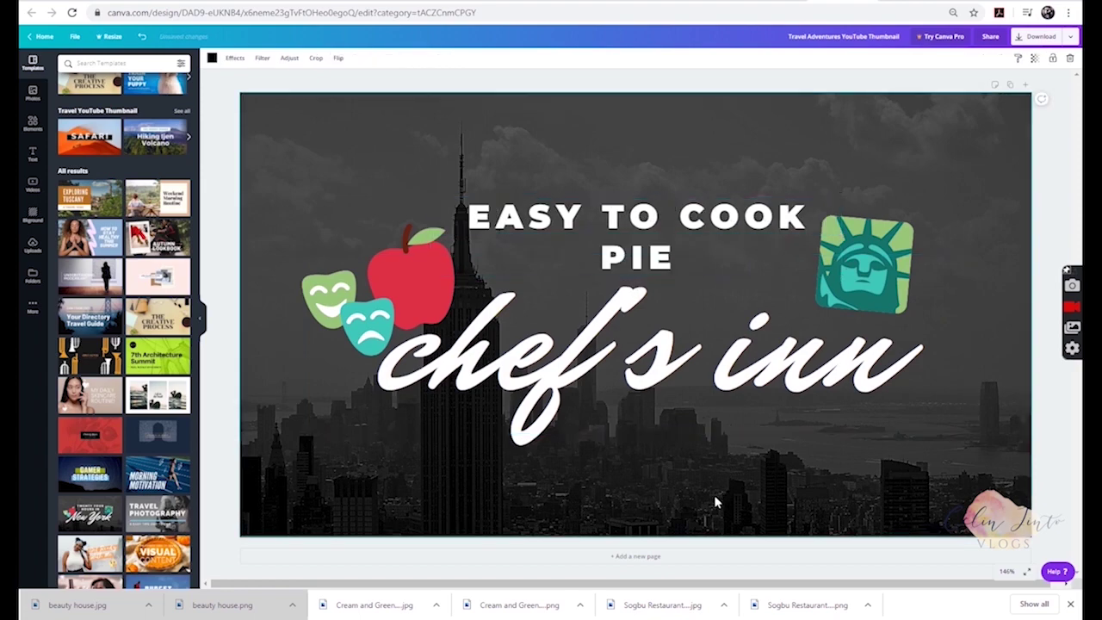
# - Set the font size of the "chef's inn" text to 80
pyautogui.doubleClick(671, 348)
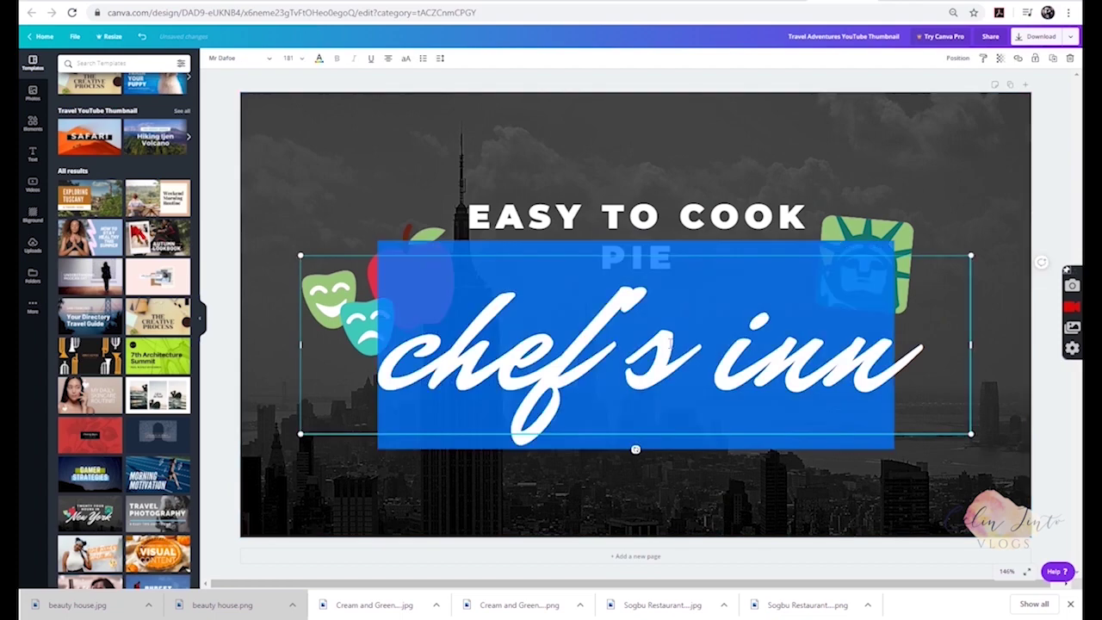
pyautogui.click(301, 60)
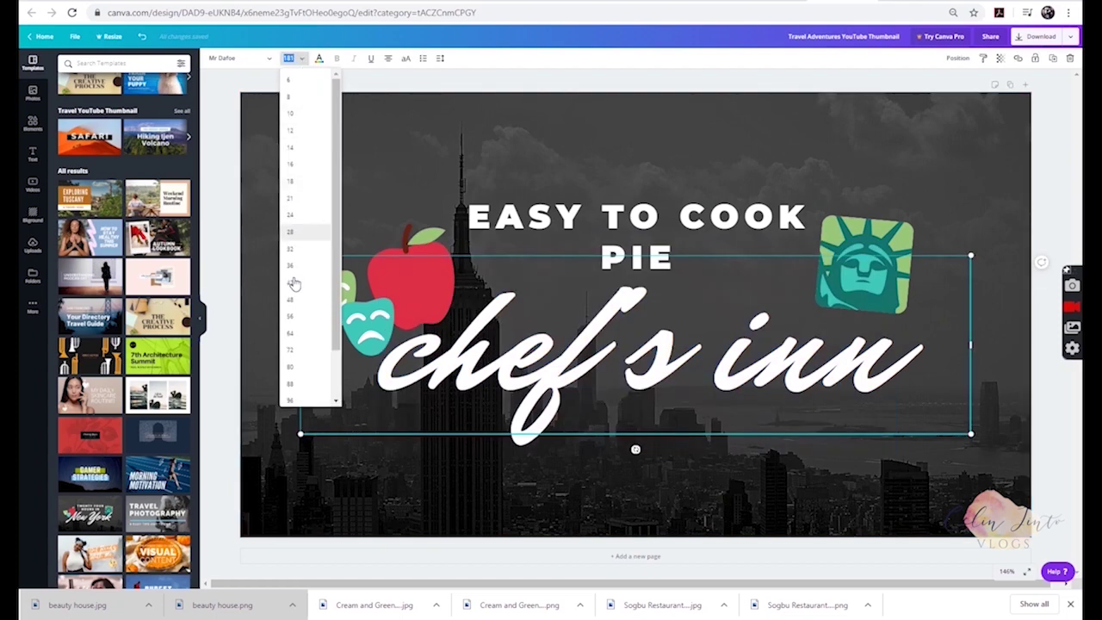
pyautogui.click(291, 368)
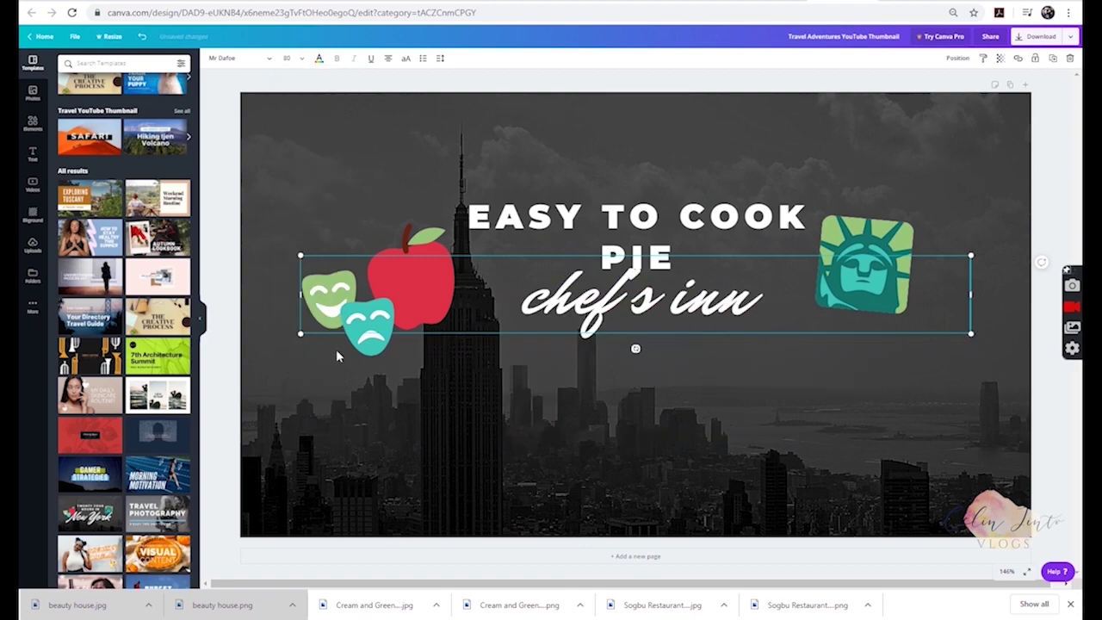
# - Enlarge the "chef's inn" text box slightly to font size about 81.9 and move it down clear of the heading
pyautogui.click(600, 431)
pyautogui.click(644, 310)
pyautogui.moveTo(974, 338); pyautogui.dragTo(983, 367)
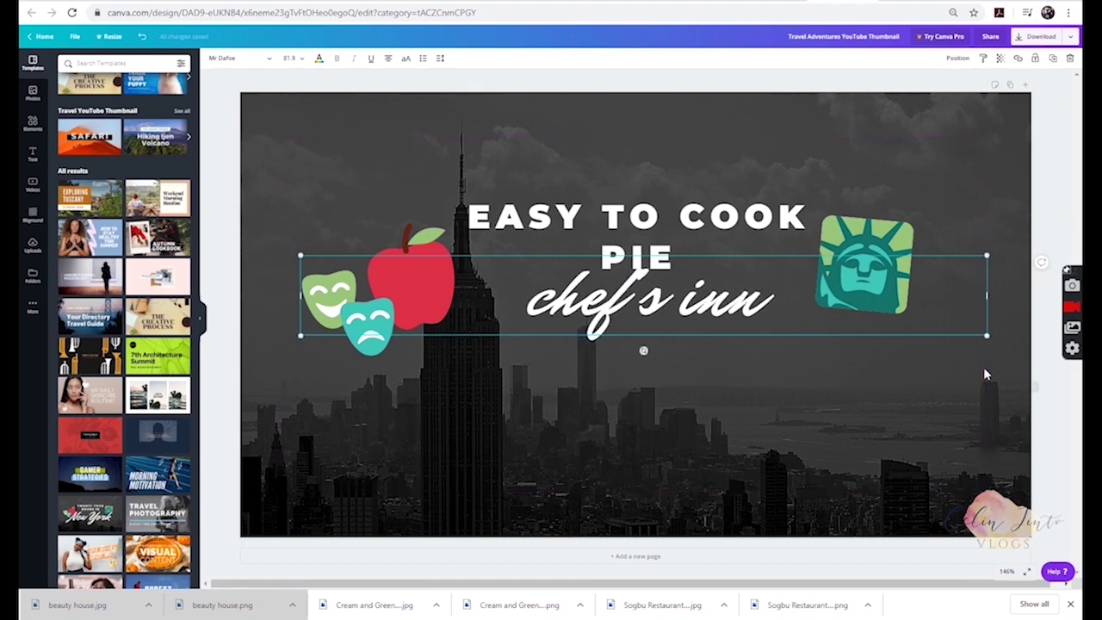
pyautogui.moveTo(869, 310); pyautogui.dragTo(858, 334)
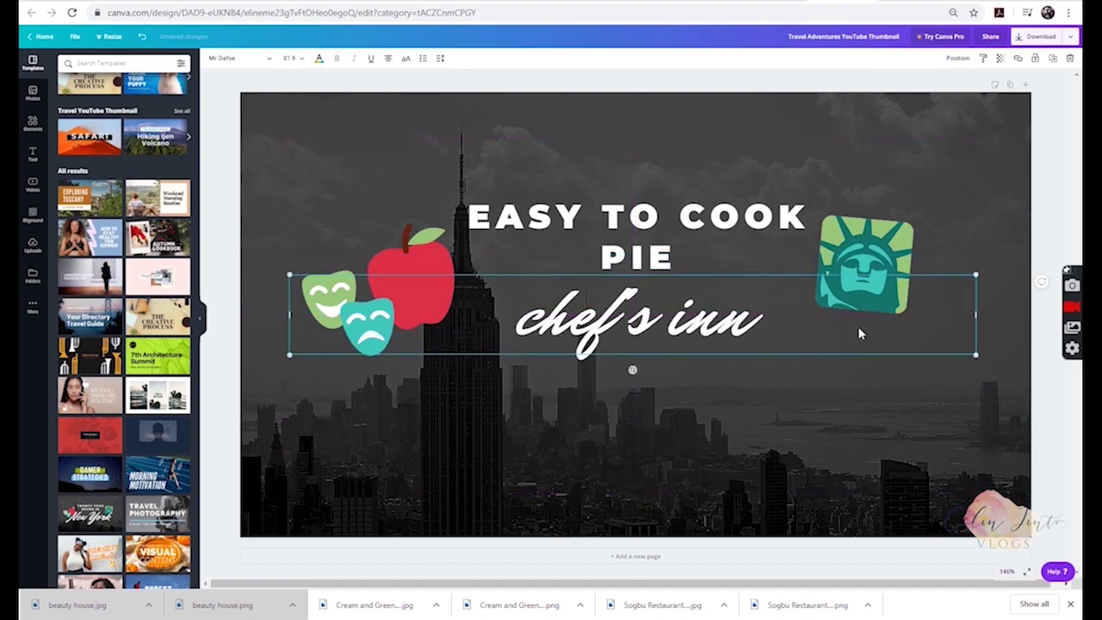
pyautogui.click(806, 437)
# - Change the font of the "EASY TO COOK PIE" heading to Alegreya
pyautogui.doubleClick(654, 222)
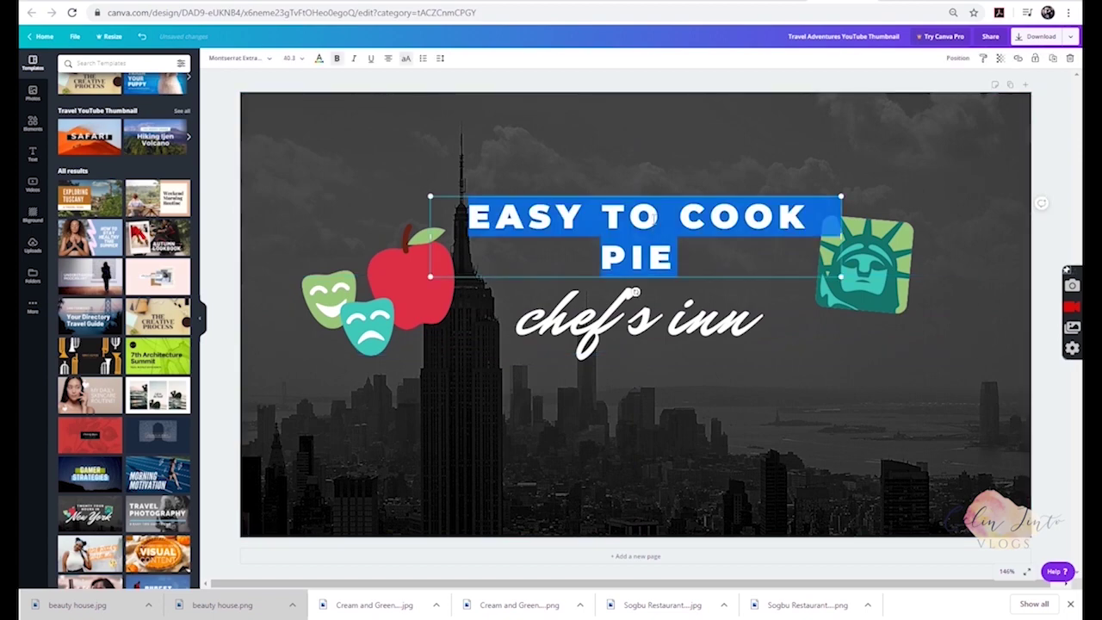
pyautogui.click(269, 59)
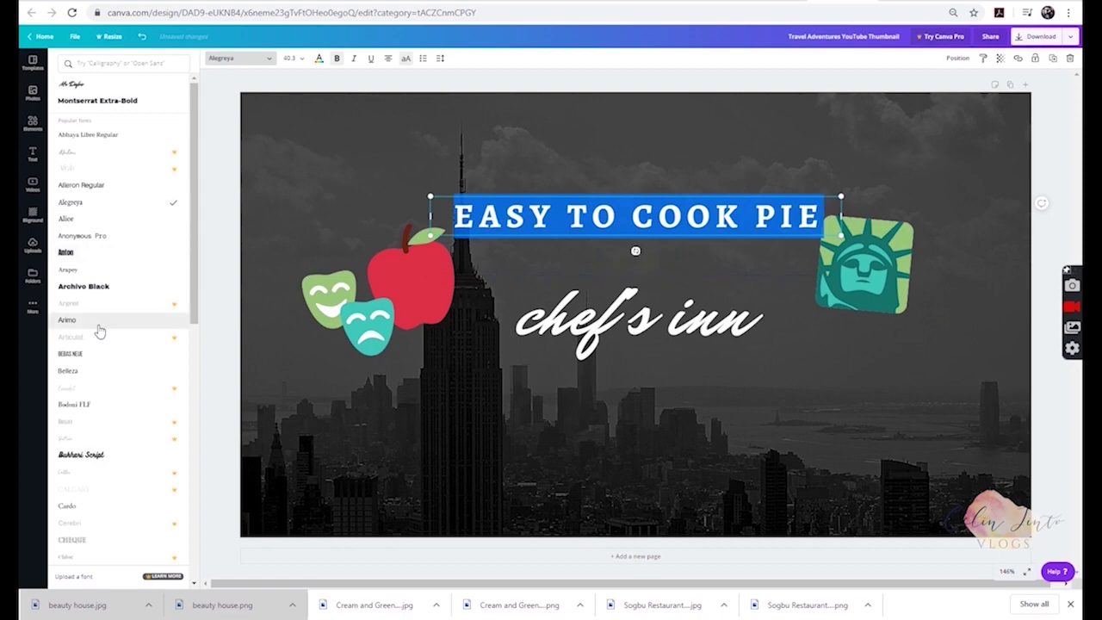
# - Replace the theater masks with a whole-pie illustration found by searching the elements for "pie"
pyautogui.click(339, 308)
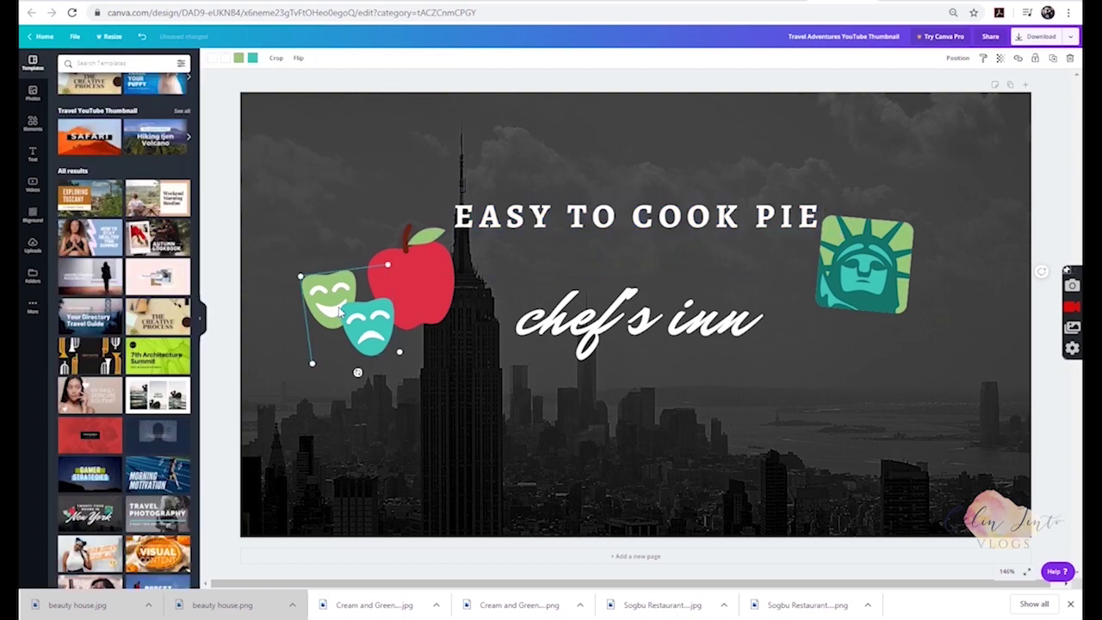
pyautogui.click(31, 125)
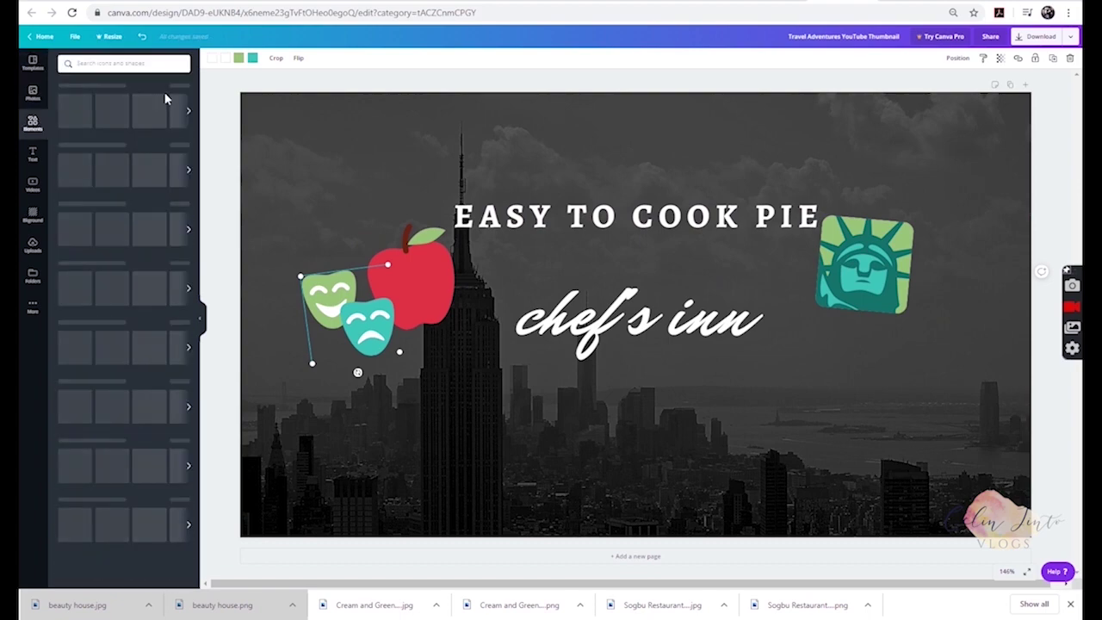
pyautogui.click(126, 64)
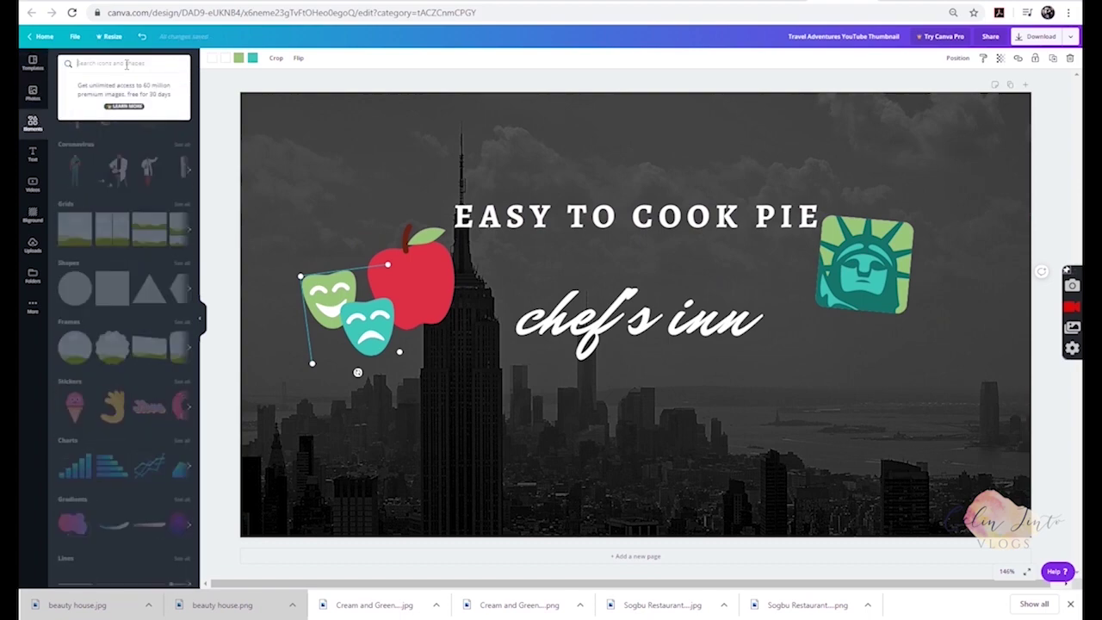
pyautogui.write('pie')
pyautogui.press('Return')
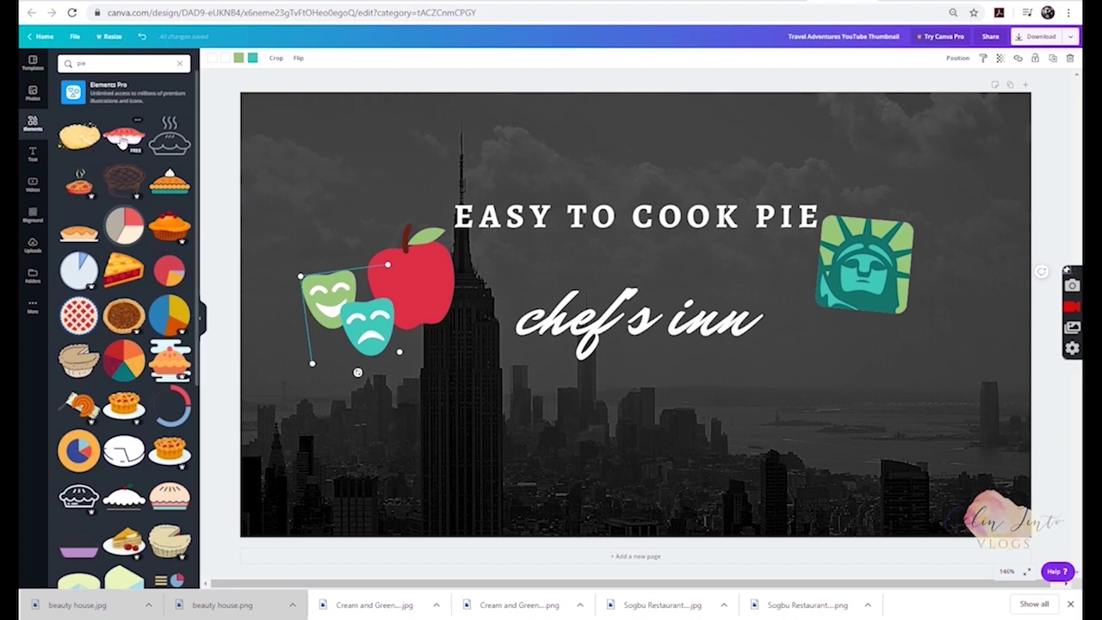
pyautogui.moveTo(123, 140); pyautogui.dragTo(326, 234)
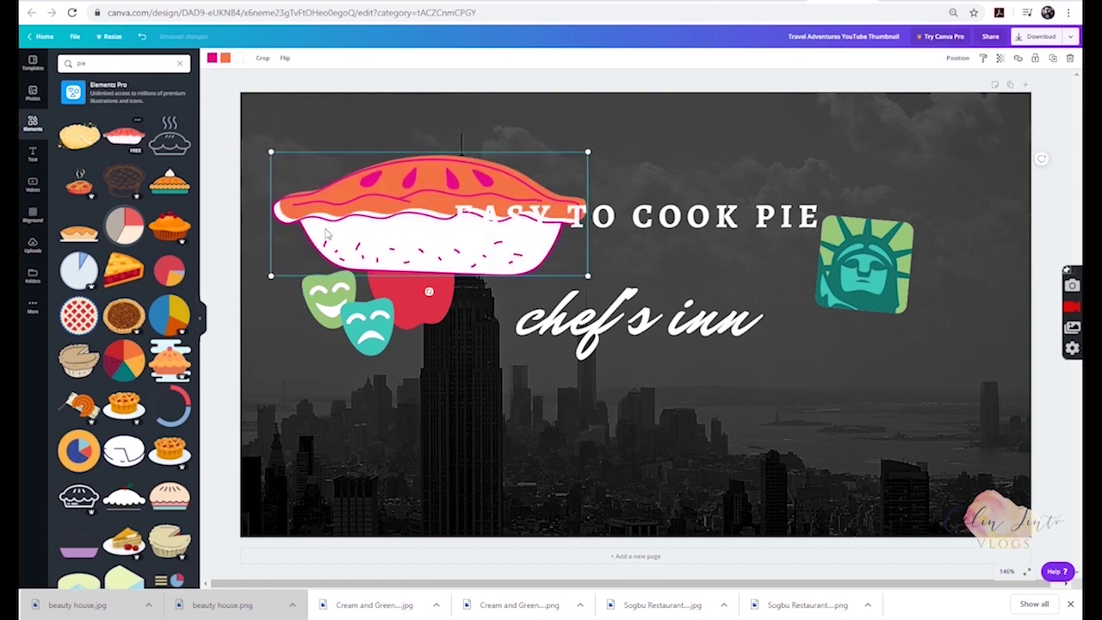
pyautogui.click(365, 328)
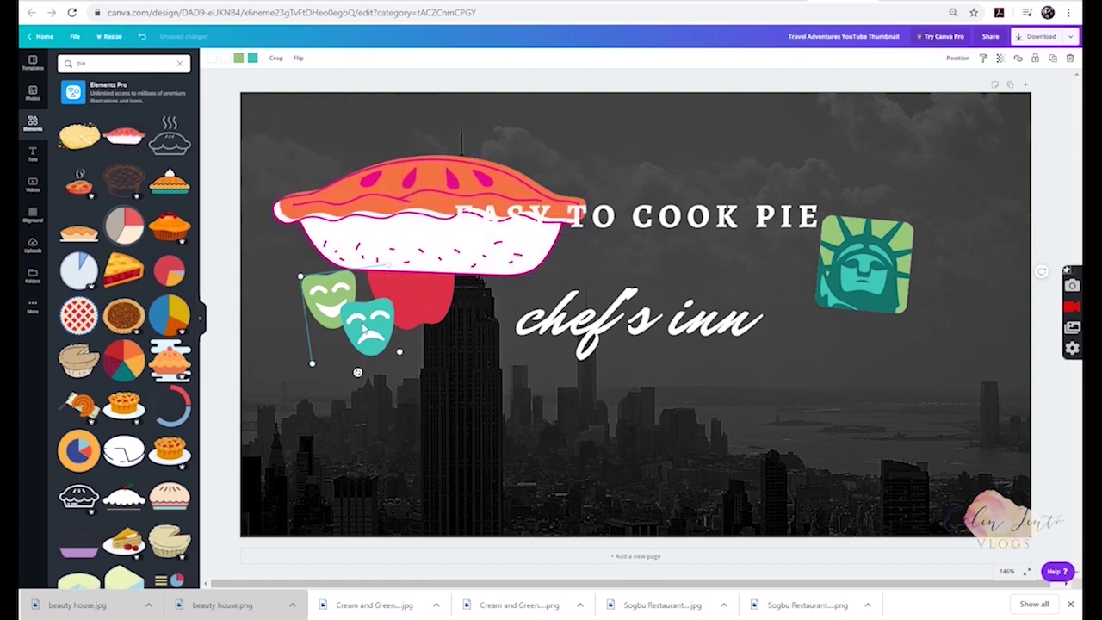
pyautogui.press('Delete')
# - Shrink the whole-pie illustration to about half its size and move it below the apple
pyautogui.click(393, 232)
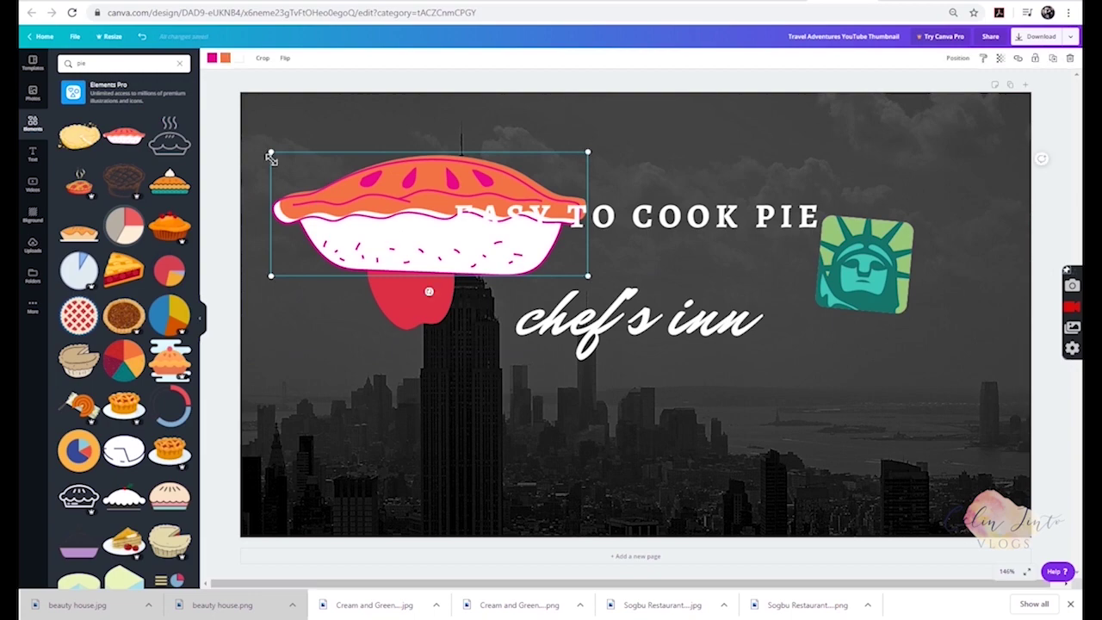
pyautogui.moveTo(272, 153); pyautogui.dragTo(411, 207)
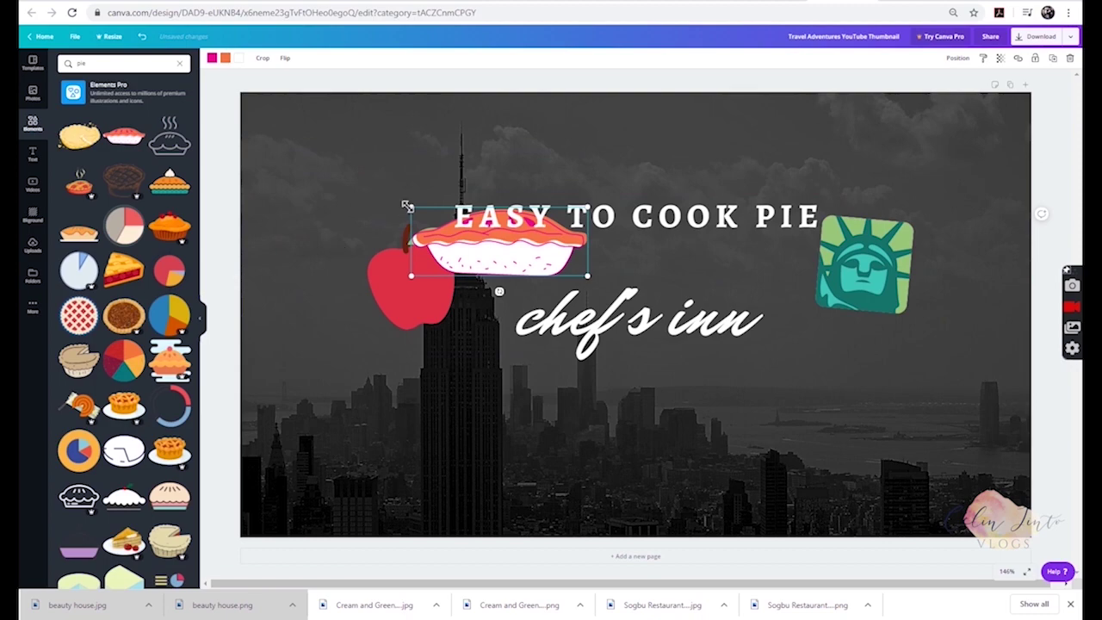
pyautogui.click(435, 203)
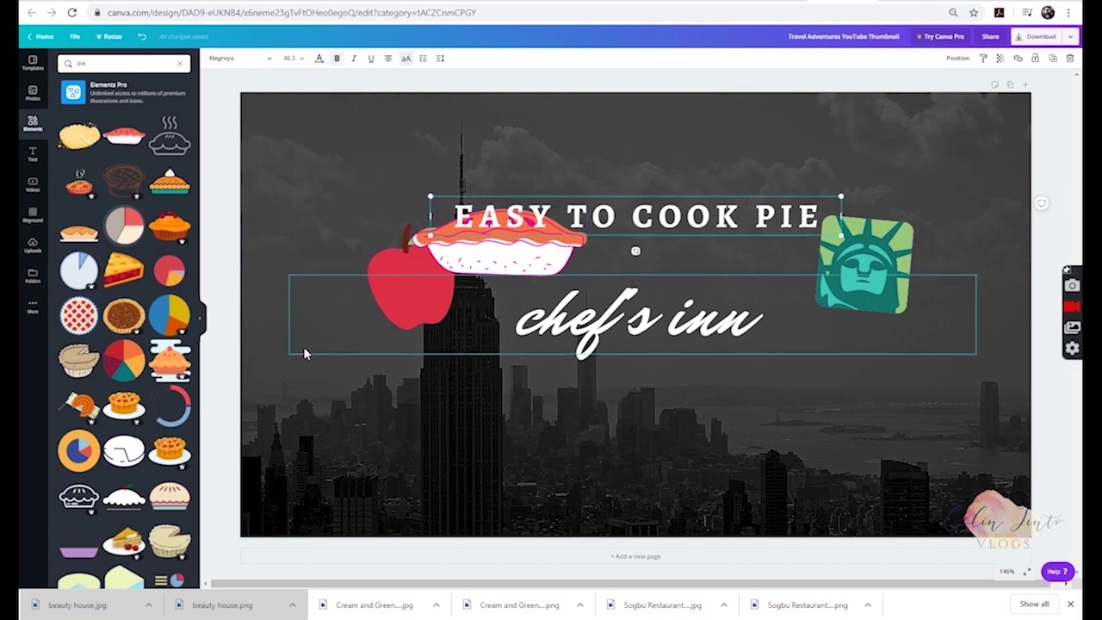
pyautogui.click(520, 262)
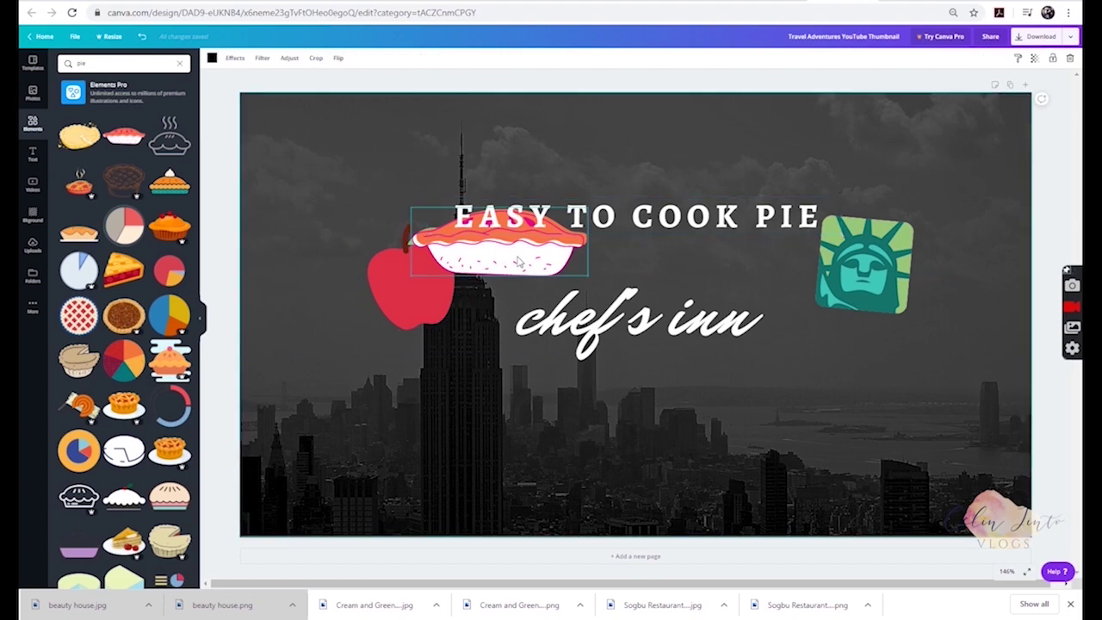
pyautogui.moveTo(521, 257); pyautogui.dragTo(421, 388)
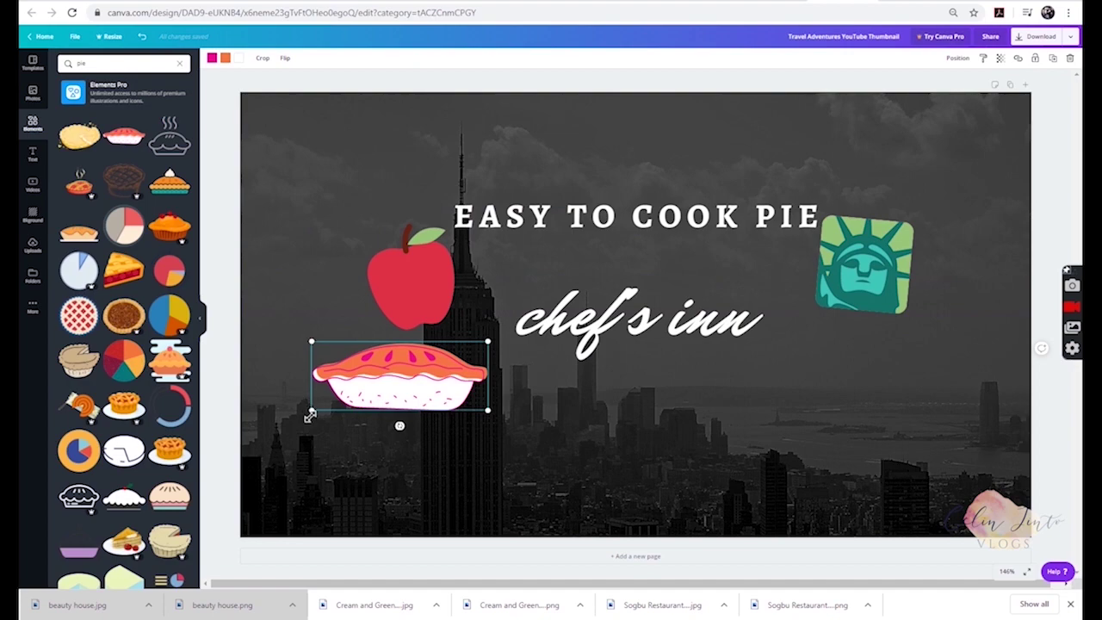
# - Tilt the whole-pie illustration clockwise below the apple
pyautogui.click(397, 435)
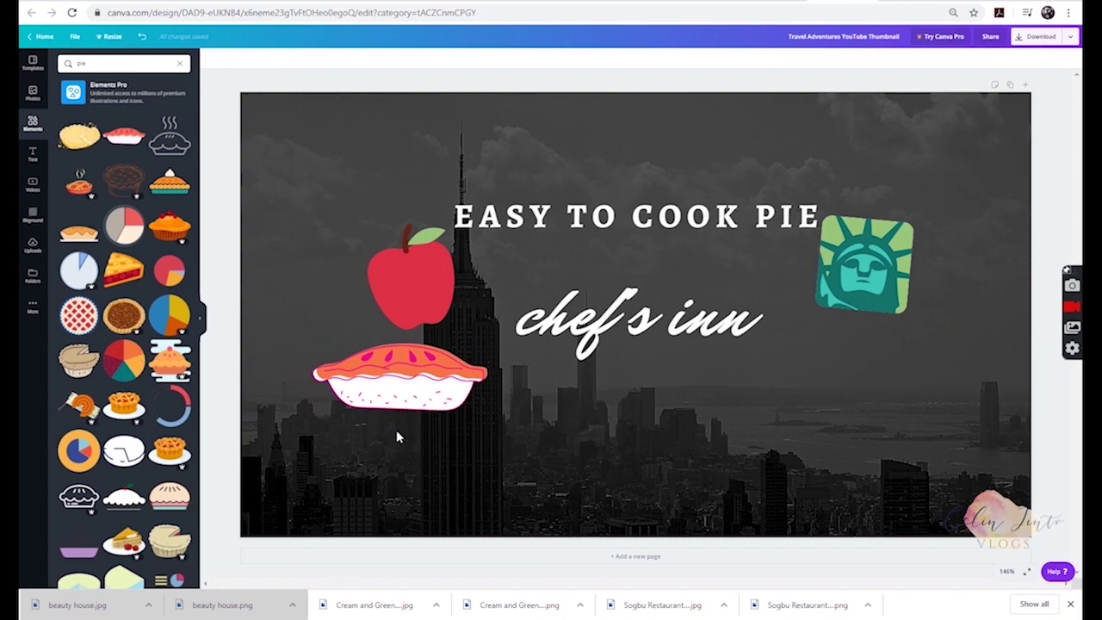
pyautogui.click(402, 392)
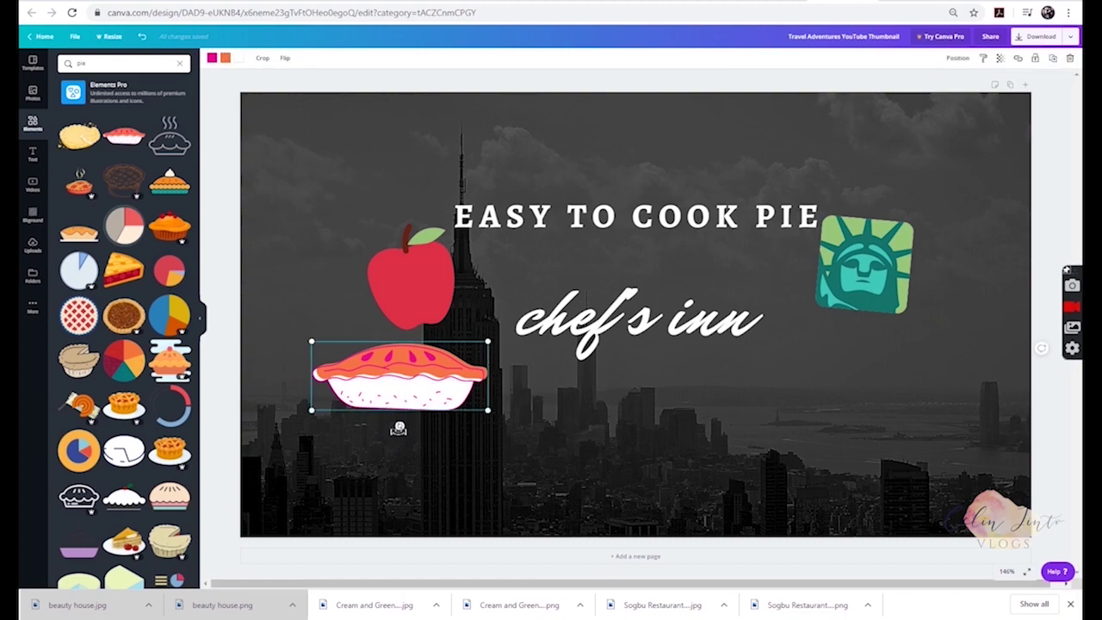
pyautogui.moveTo(398, 428); pyautogui.dragTo(376, 418)
# - Replace the Statue of Liberty graphic with the free cherry pie slice, placed beside the "chef's inn" text
pyautogui.click(869, 269)
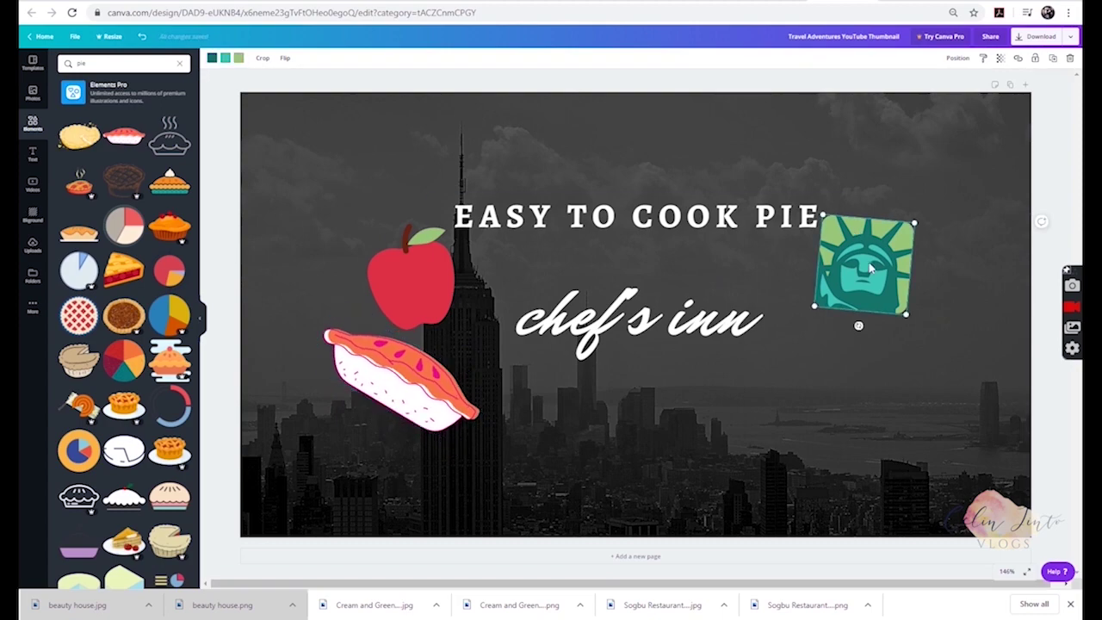
pyautogui.press('Delete')
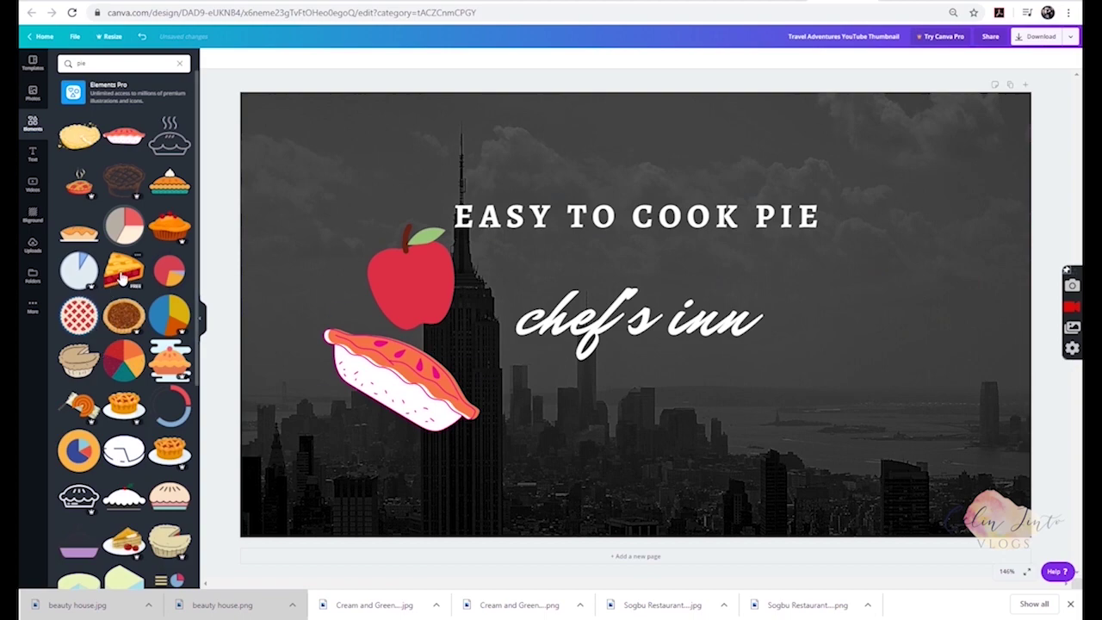
pyautogui.moveTo(124, 273); pyautogui.dragTo(578, 406)
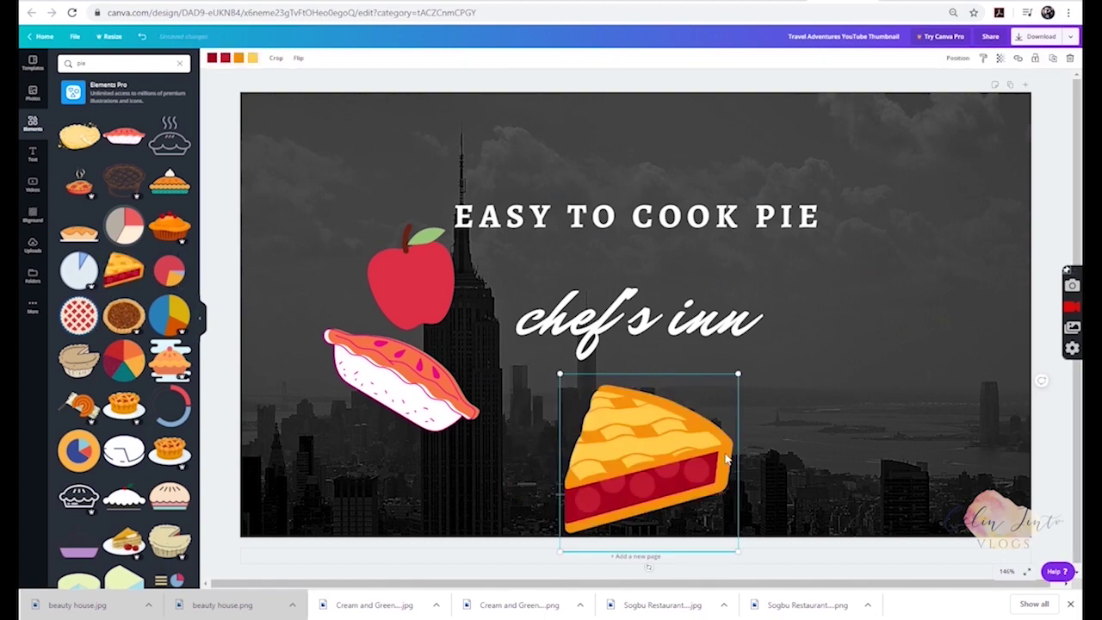
pyautogui.moveTo(686, 466); pyautogui.dragTo(937, 338)
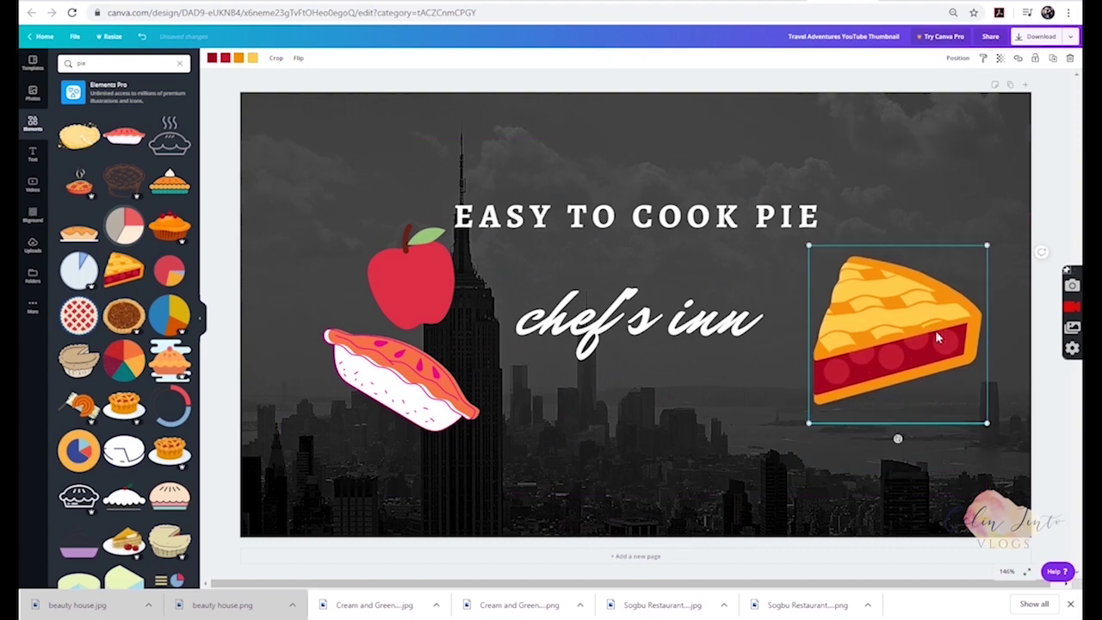
# - Delete the apple graphic above the whole pie
pyautogui.click(414, 294)
pyautogui.click(407, 255)
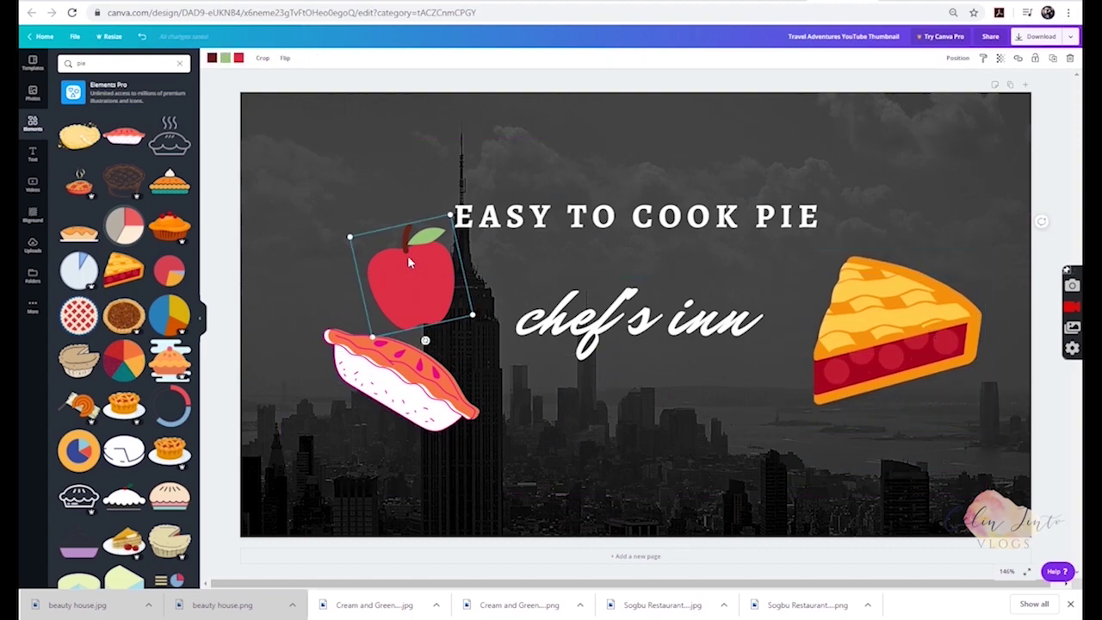
pyautogui.press('Delete')
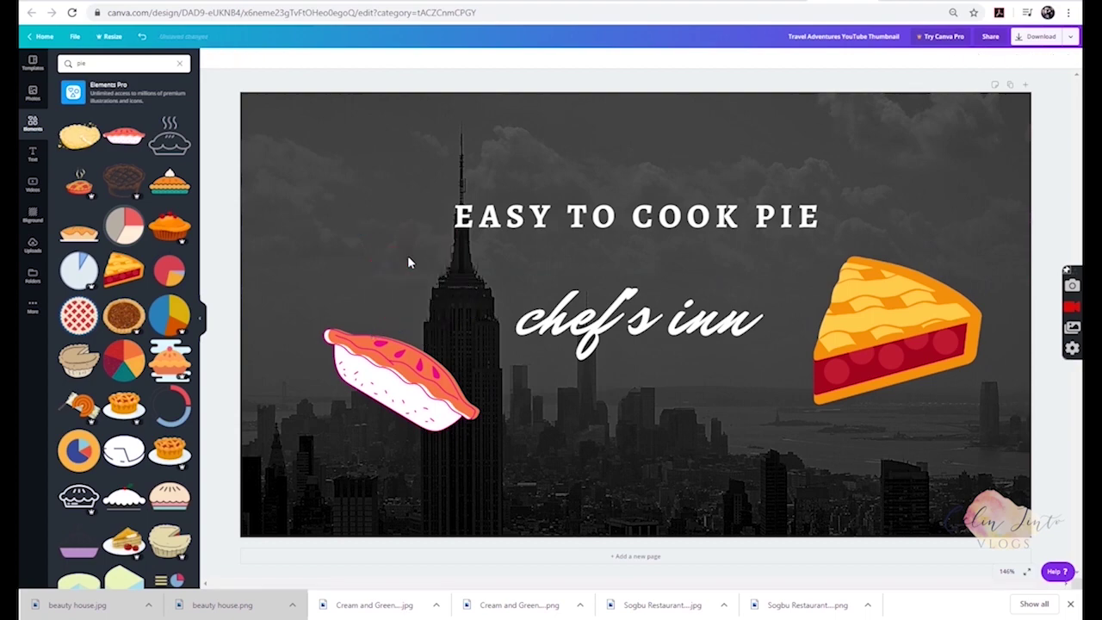
# - Search the elements for "youtube" and add the free red play-button logo to the thumbnail
pyautogui.click(128, 68)
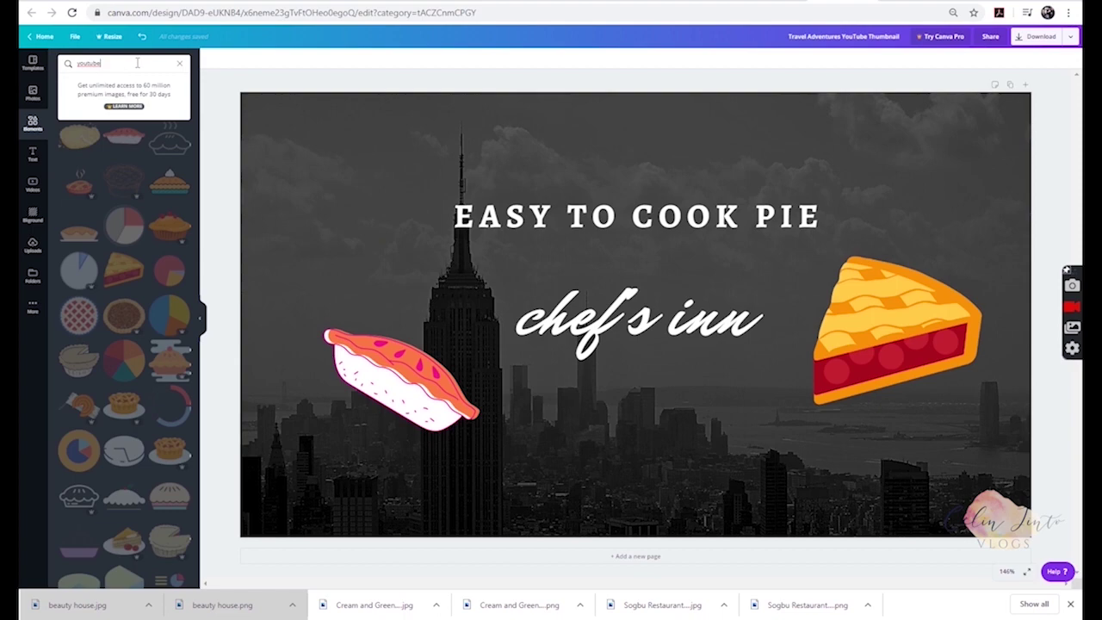
pyautogui.press('Return')
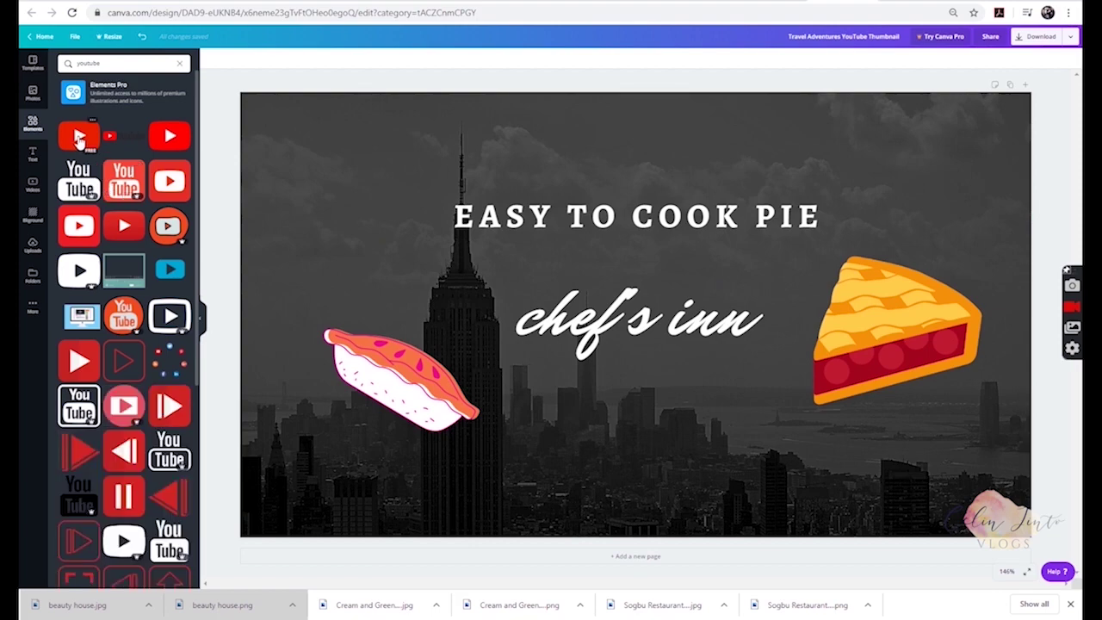
pyautogui.moveTo(80, 140); pyautogui.dragTo(341, 136)
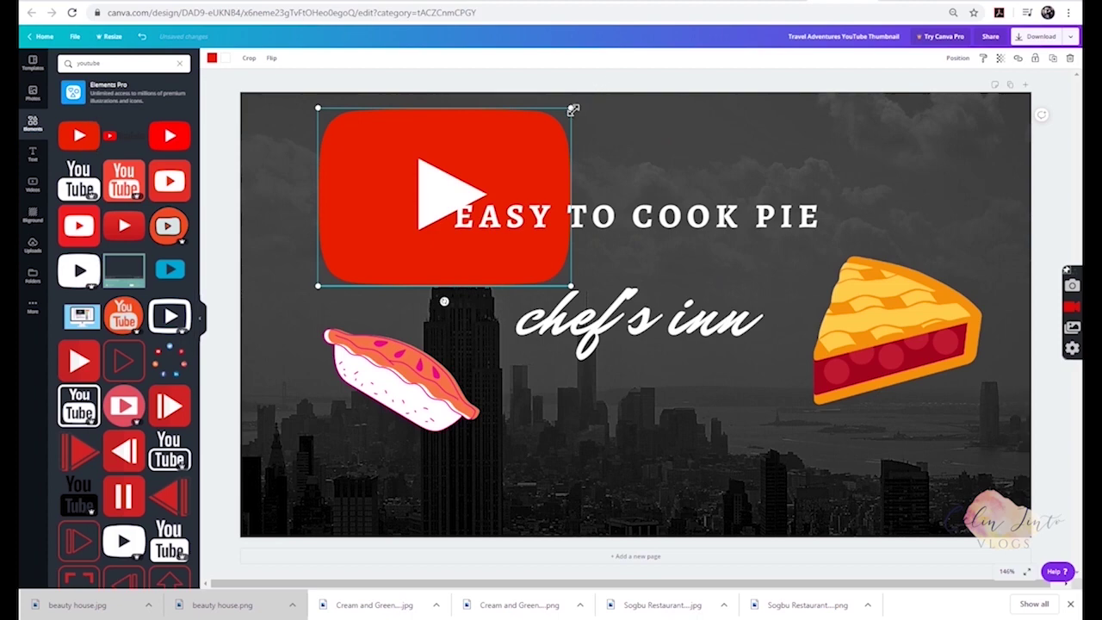
# - Place the YouTube logo in the thumbnail's upper-left corner, reduced in size and rotated to -35°
pyautogui.moveTo(500, 163)
pyautogui.mouseDown()
pyautogui.moveTo(480, 178)
pyautogui.moveTo(494, 178)
pyautogui.mouseUp()
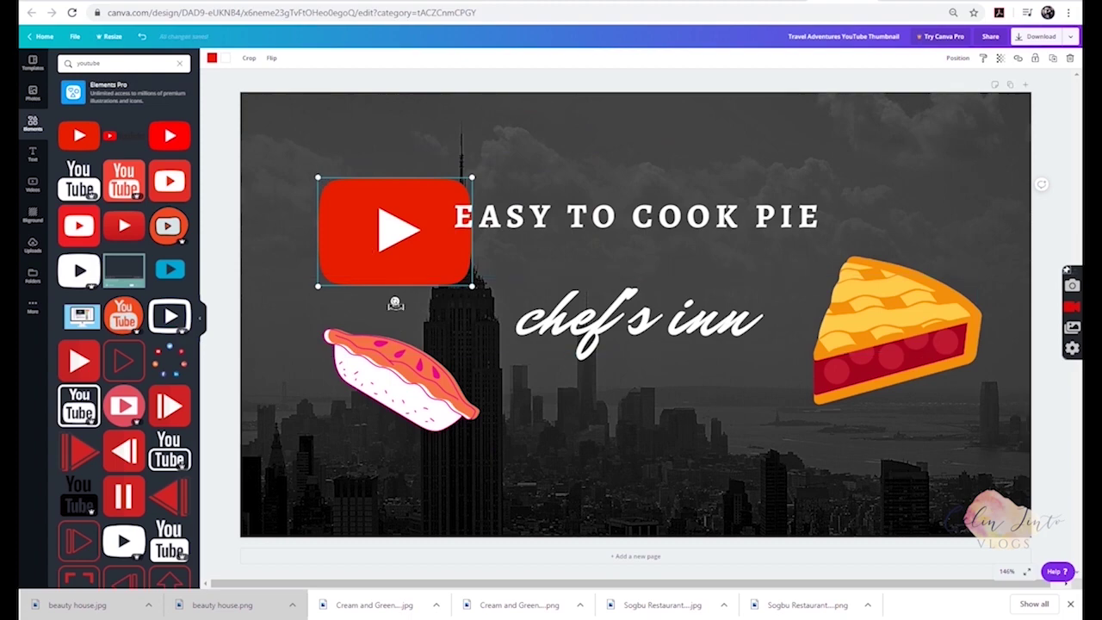
pyautogui.moveTo(395, 303); pyautogui.dragTo(436, 291)
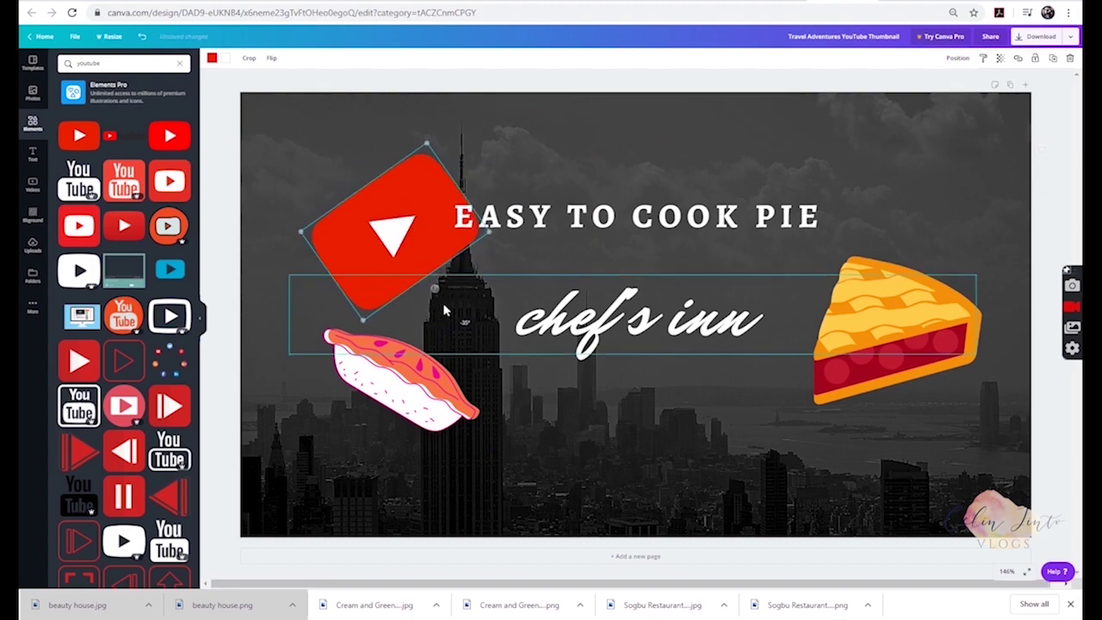
pyautogui.moveTo(392, 253); pyautogui.dragTo(328, 204)
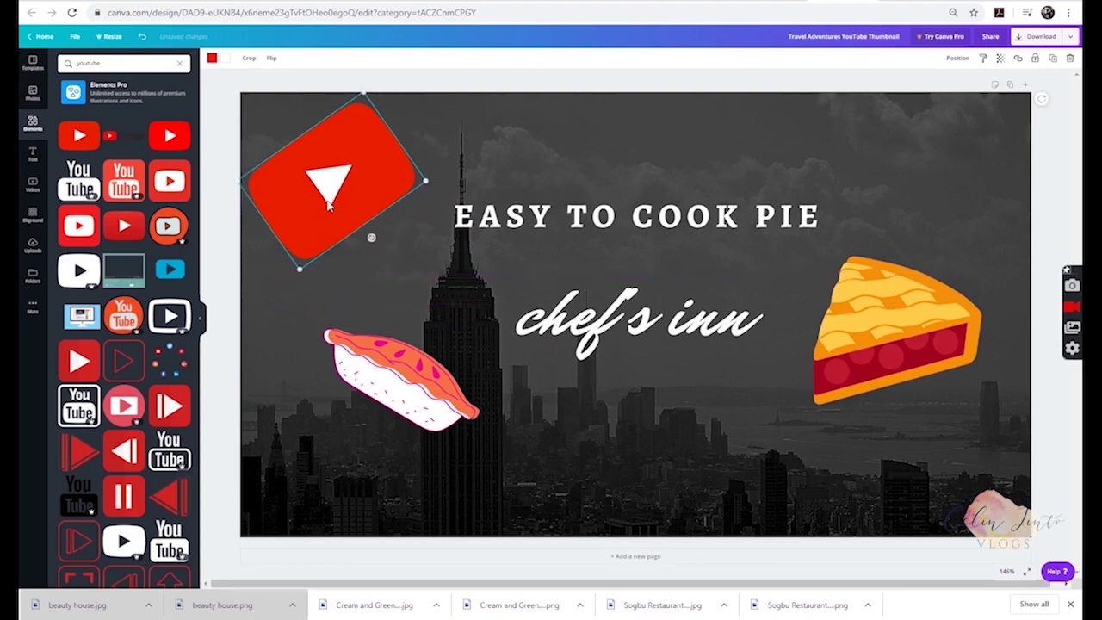
# - Download the thumbnail as a JPG and dismiss the referral message
pyautogui.click(1041, 37)
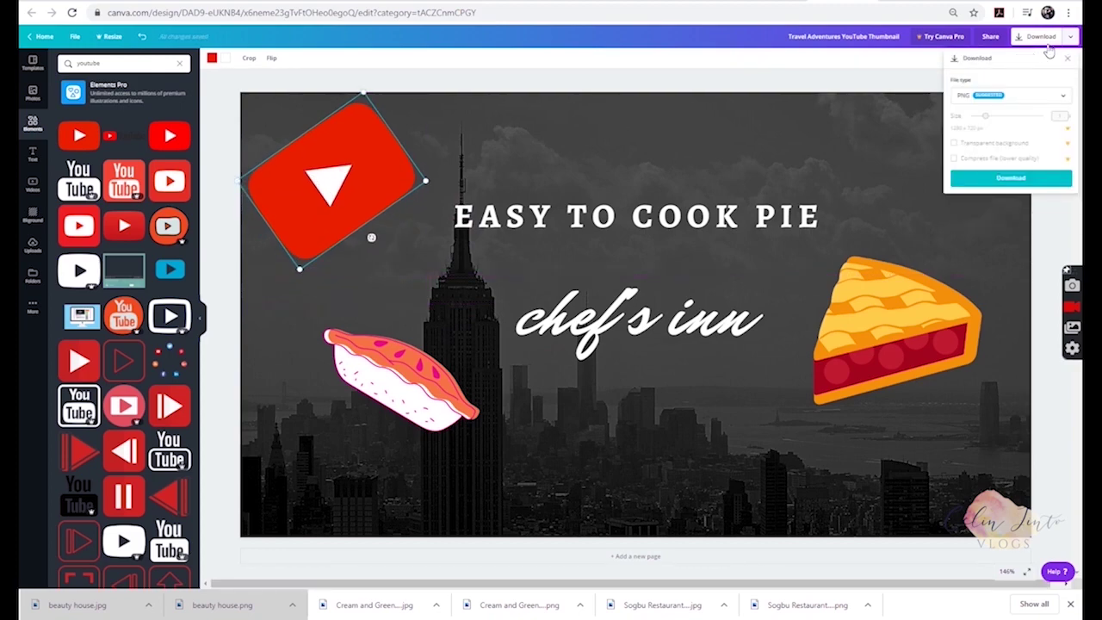
pyautogui.click(1047, 96)
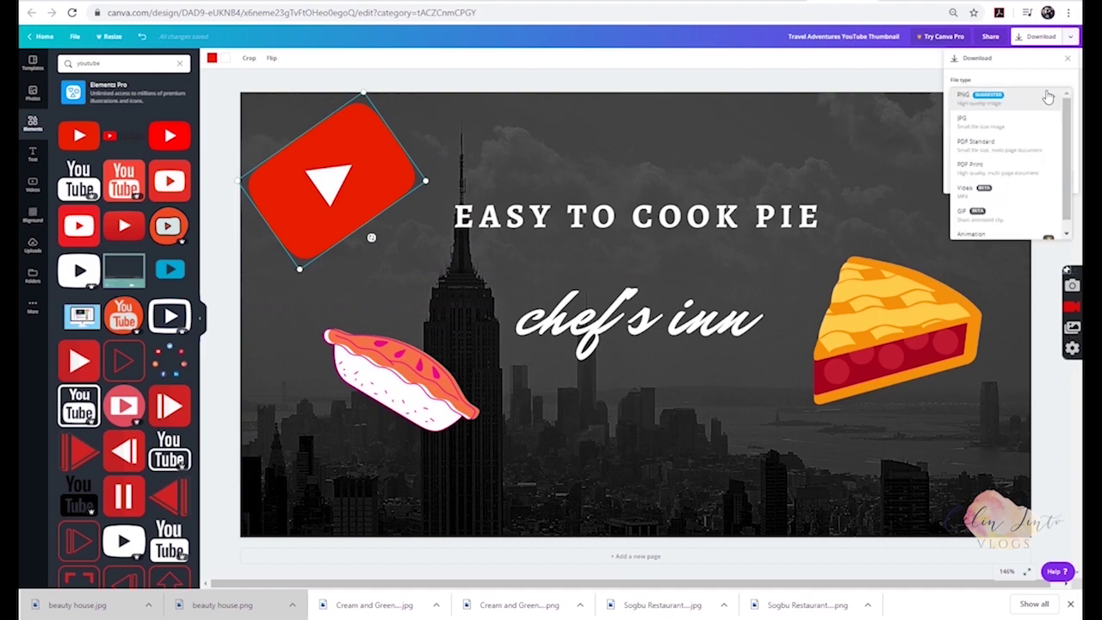
pyautogui.click(1018, 125)
pyautogui.click(1013, 175)
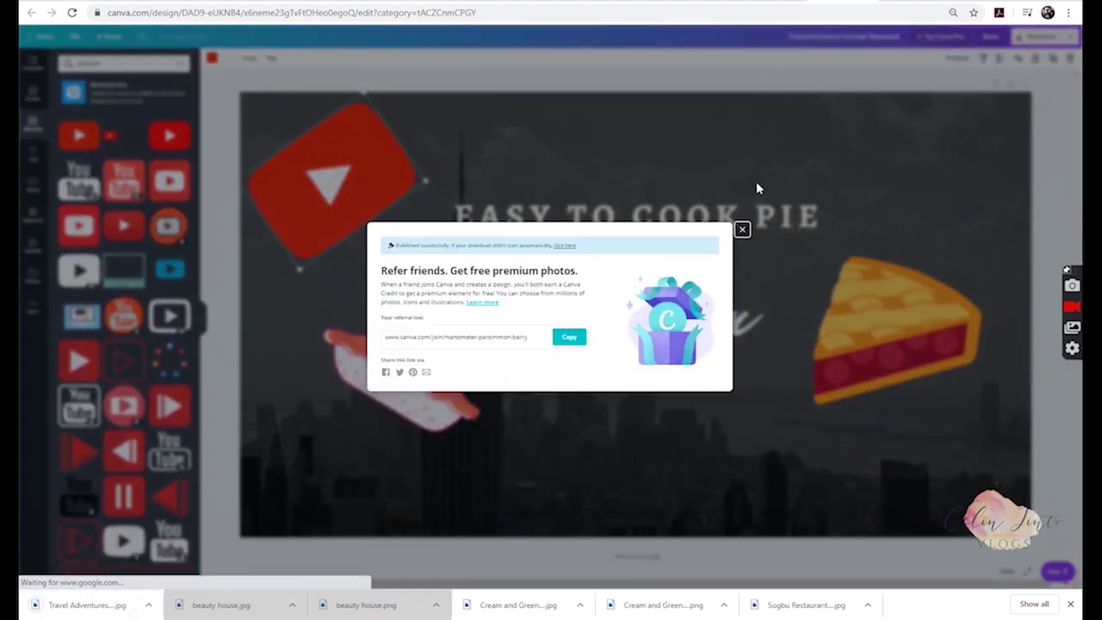
pyautogui.click(742, 231)
# - Add the free photo of loaded fries with dips, shrink it and place it in the thumbnail's lower-left corner
pyautogui.click(33, 93)
pyautogui.scroll(-1, 86, 409)
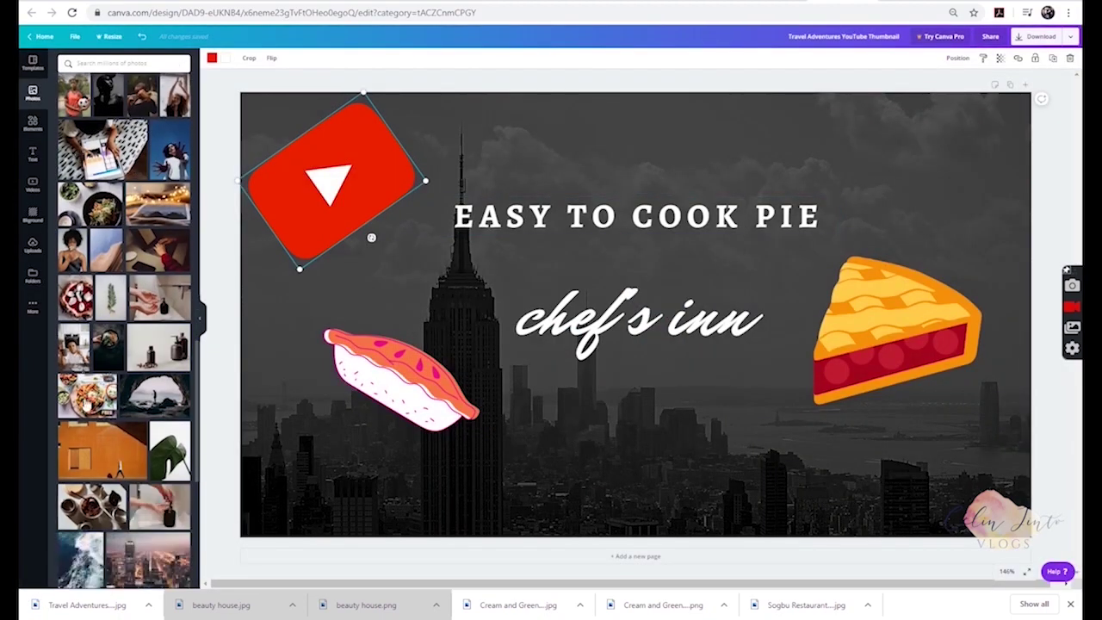
pyautogui.moveTo(87, 398); pyautogui.dragTo(409, 317)
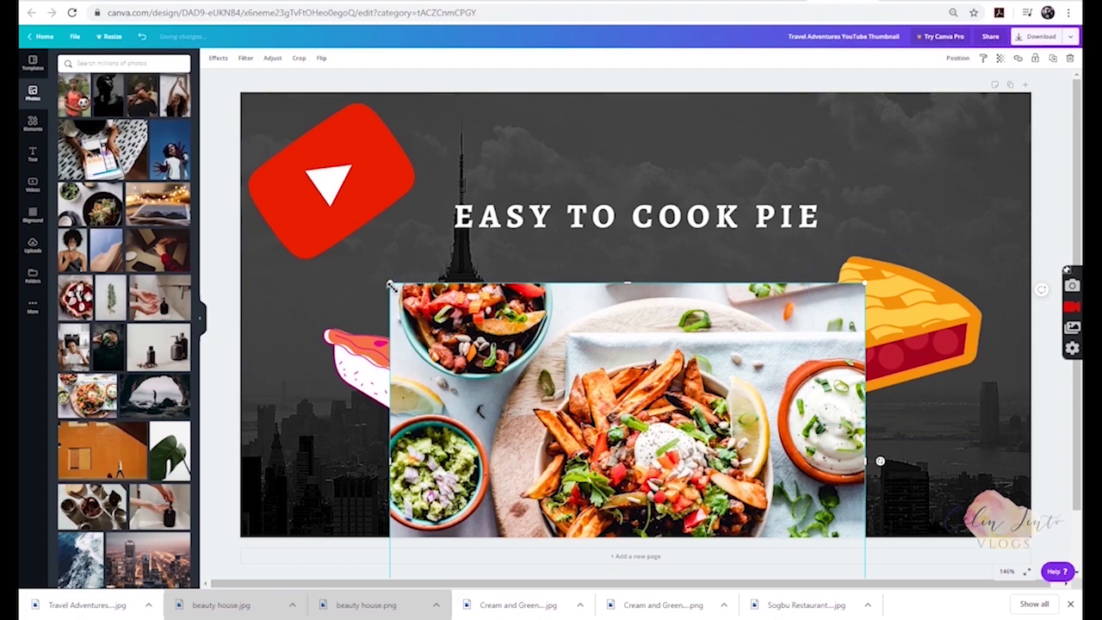
pyautogui.moveTo(390, 285); pyautogui.dragTo(488, 357)
pyautogui.moveTo(671, 431); pyautogui.dragTo(841, 357)
pyautogui.moveTo(648, 257); pyautogui.dragTo(566, 369)
pyautogui.moveTo(583, 410); pyautogui.dragTo(280, 383)
# - Replace "PIE" with "PASTA" in the "EASY TO COOK" heading and delete the pie slice graphic
pyautogui.click(705, 217)
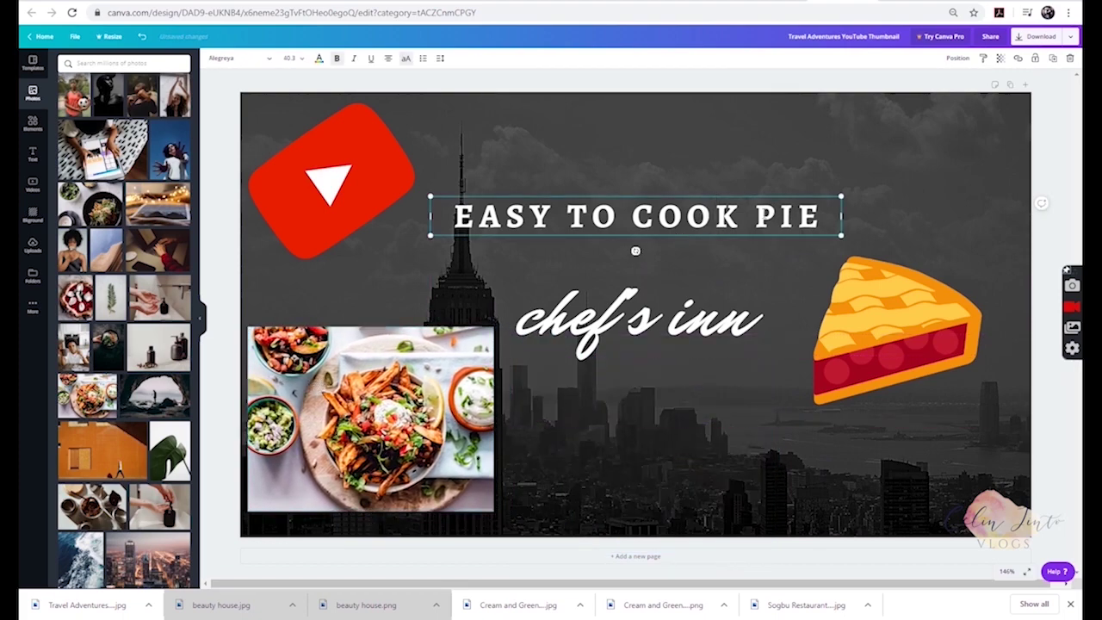
pyautogui.doubleClick(787, 216)
pyautogui.write('PASTA')
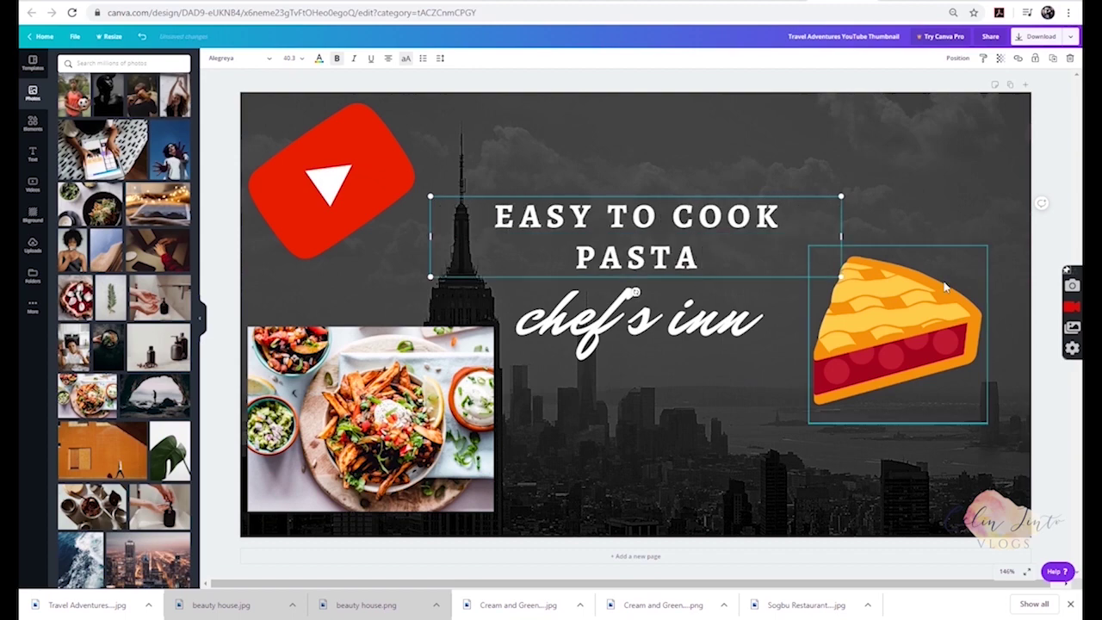
pyautogui.click(857, 373)
pyautogui.press('Delete')
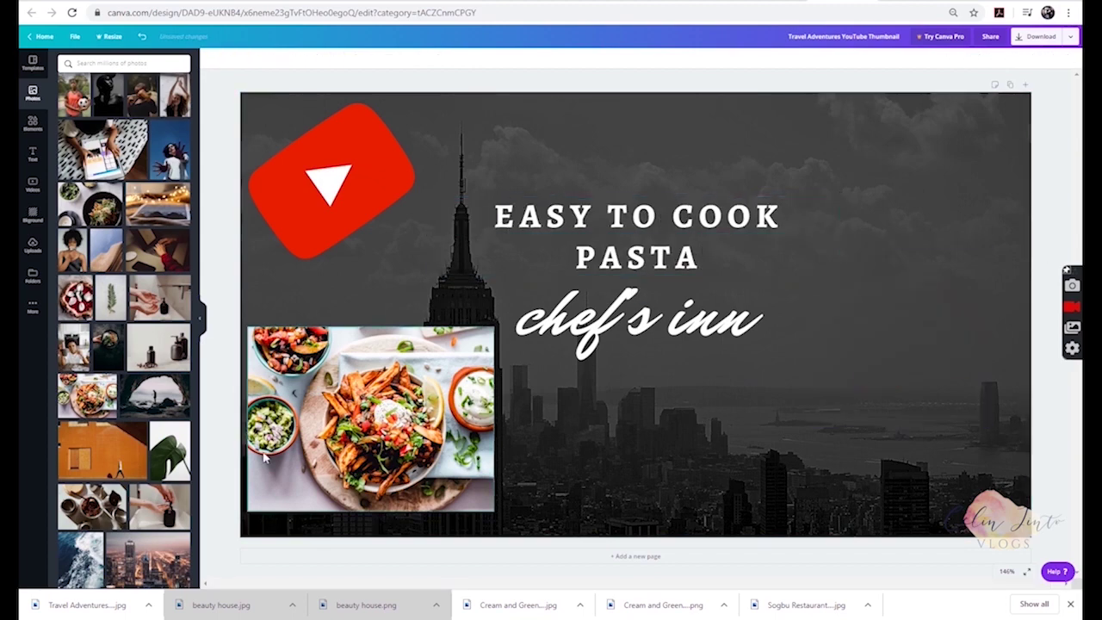
# - Search the photo library for "pasta"
pyautogui.click(123, 65)
pyautogui.write('p')
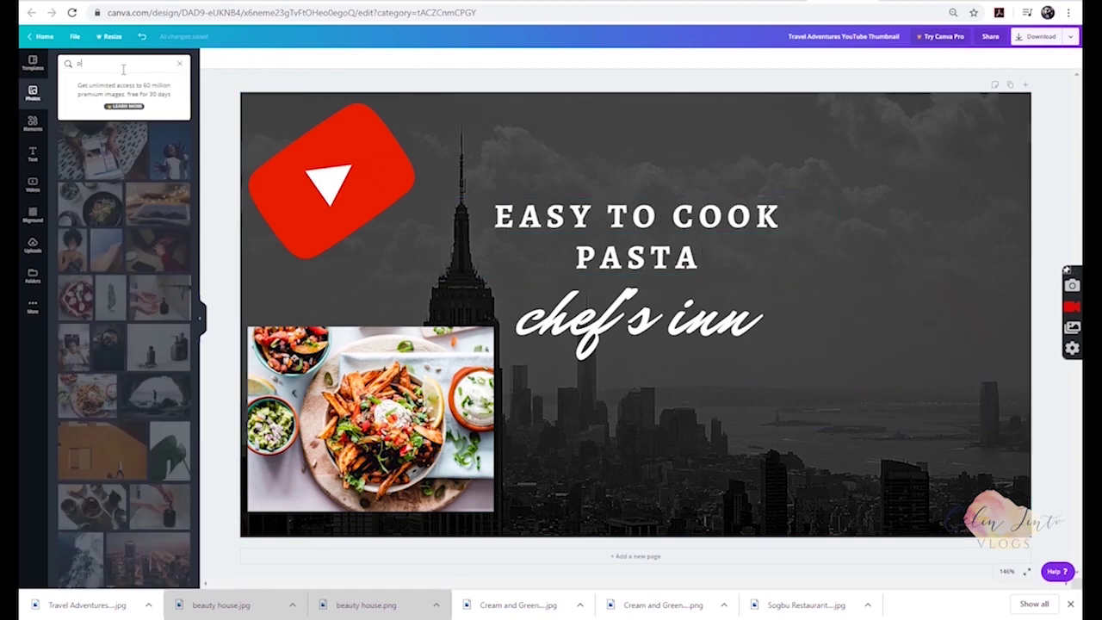
pyautogui.write('asta')
pyautogui.press('Return')
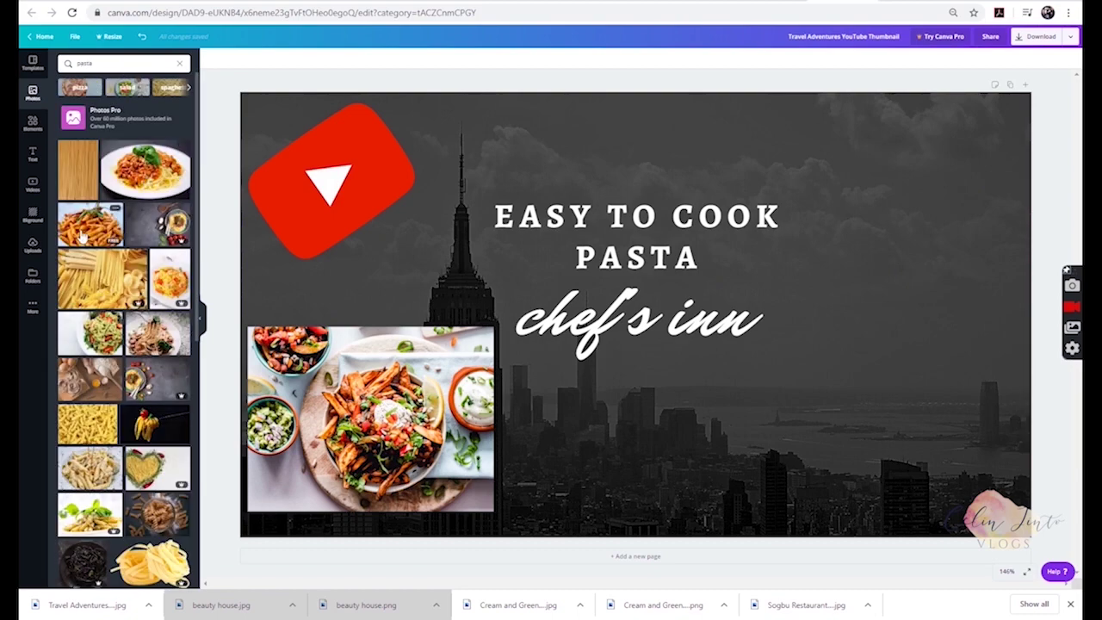
# - Add the free penne pasta photo and place it in the thumbnail's lower-right corner
pyautogui.moveTo(629, 170); pyautogui.dragTo(801, 306)
pyautogui.moveTo(898, 393); pyautogui.dragTo(818, 433)
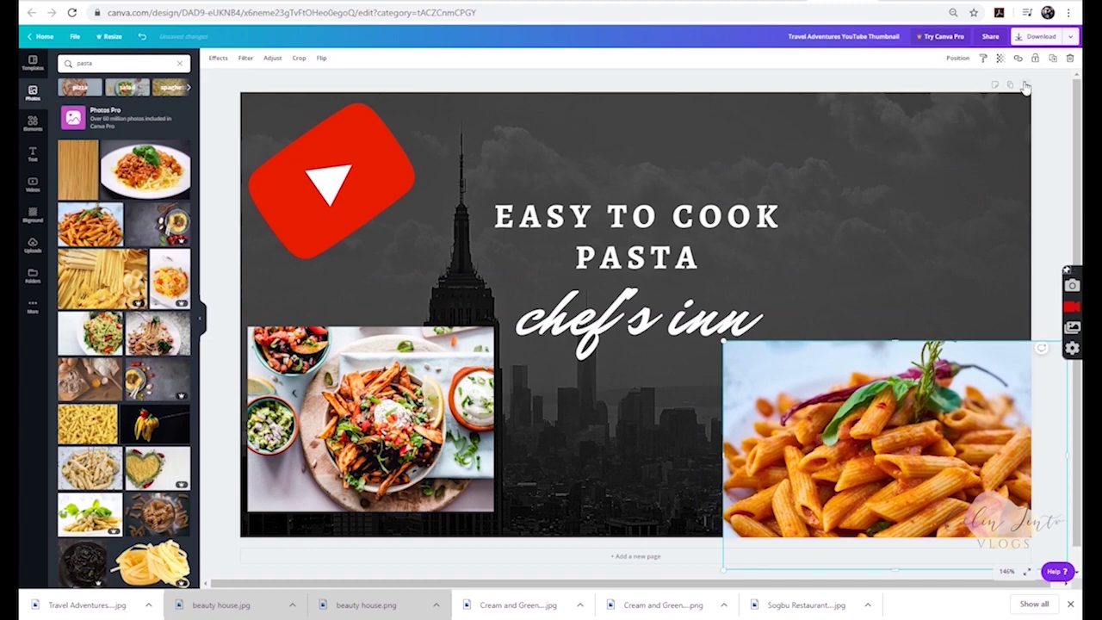
pyautogui.click(986, 122)
# - Download the pasta thumbnail as a JPG
pyautogui.click(1039, 38)
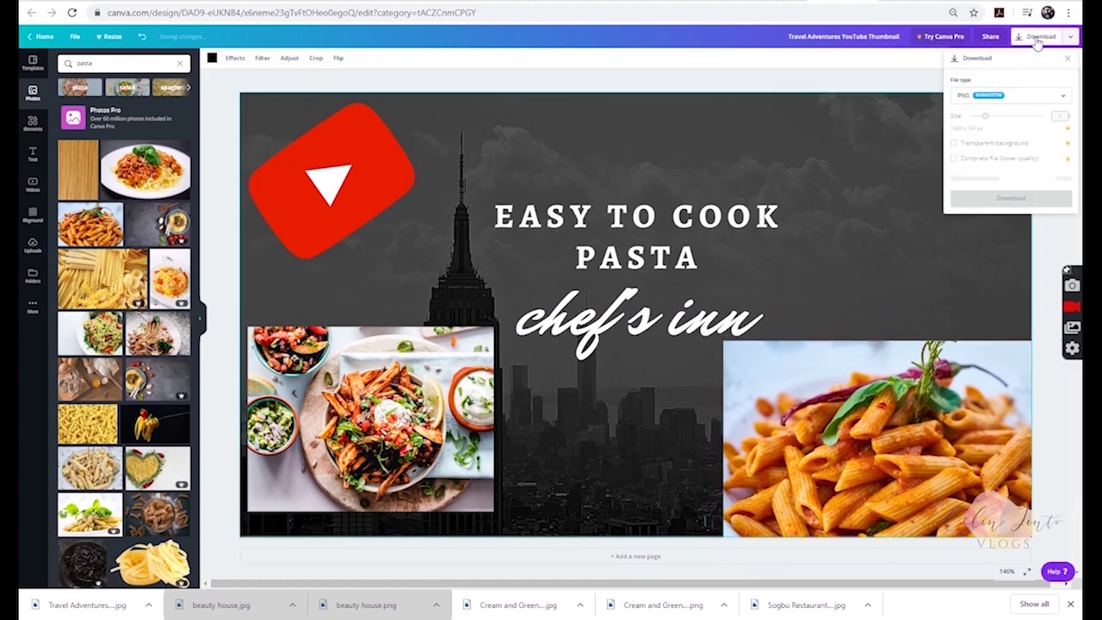
pyautogui.click(1024, 99)
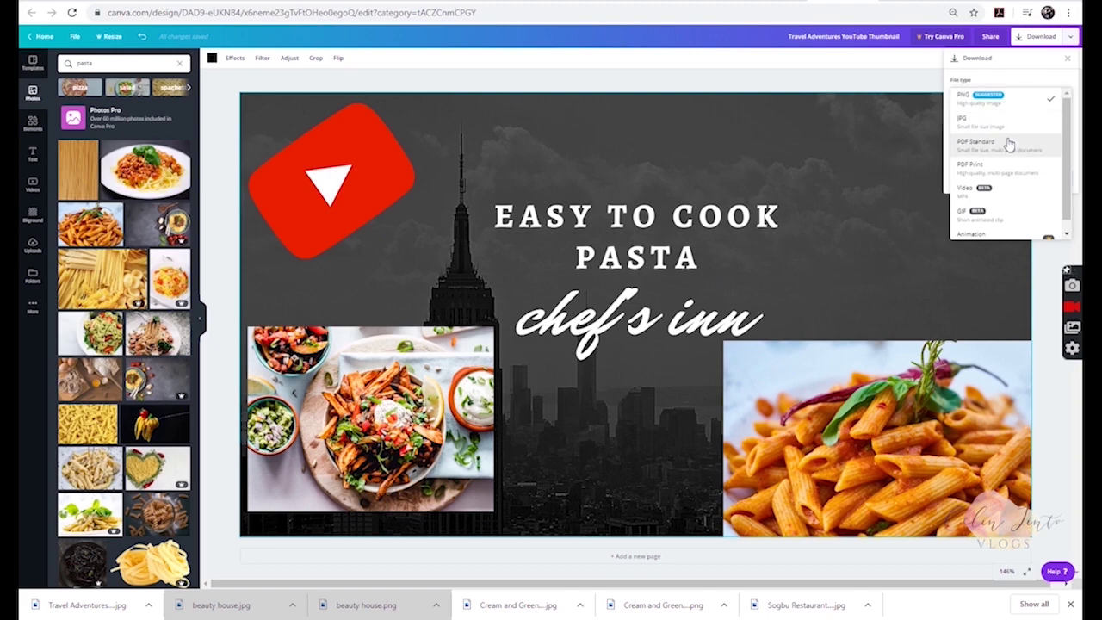
pyautogui.click(1003, 133)
pyautogui.click(1008, 177)
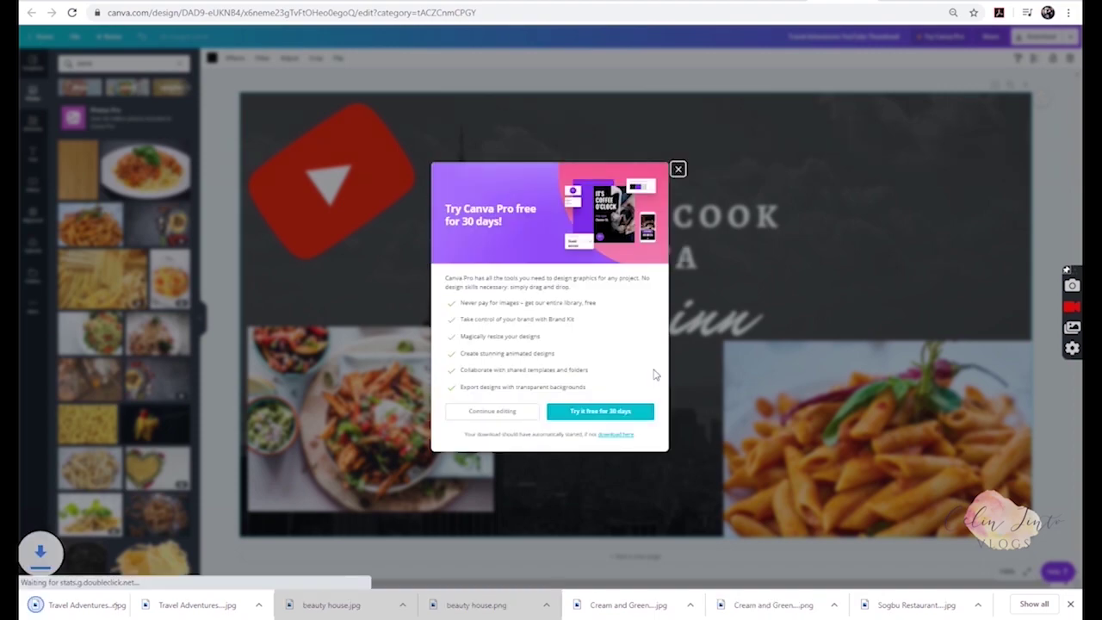
# - View the new and the earlier downloaded thumbnail JPGs, close both and dismiss the Canva Pro trial offer
pyautogui.click(89, 607)
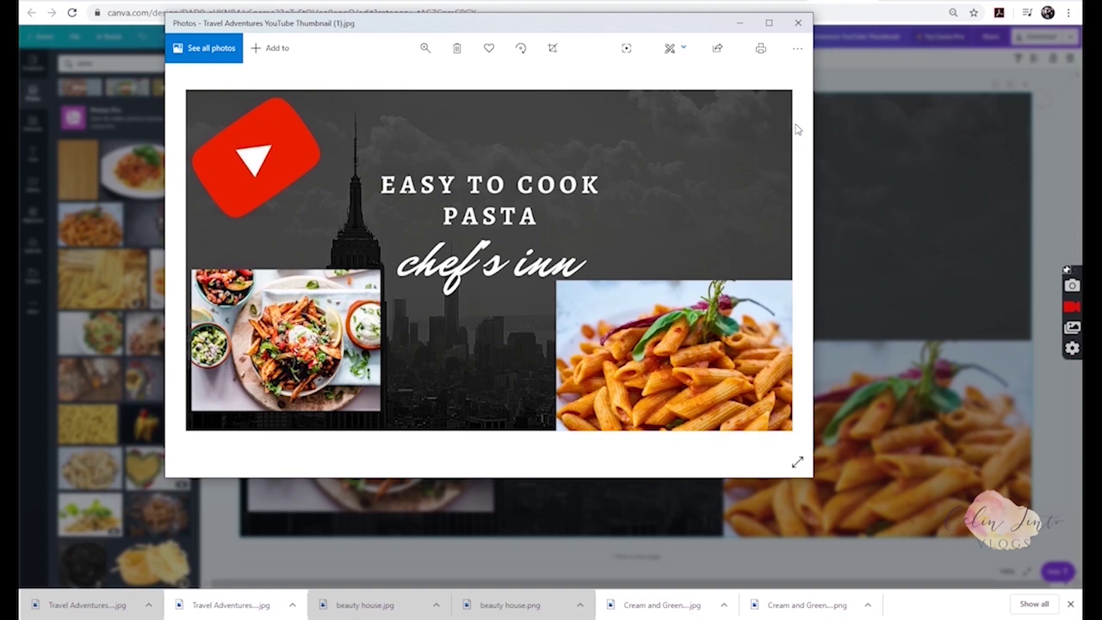
pyautogui.click(799, 24)
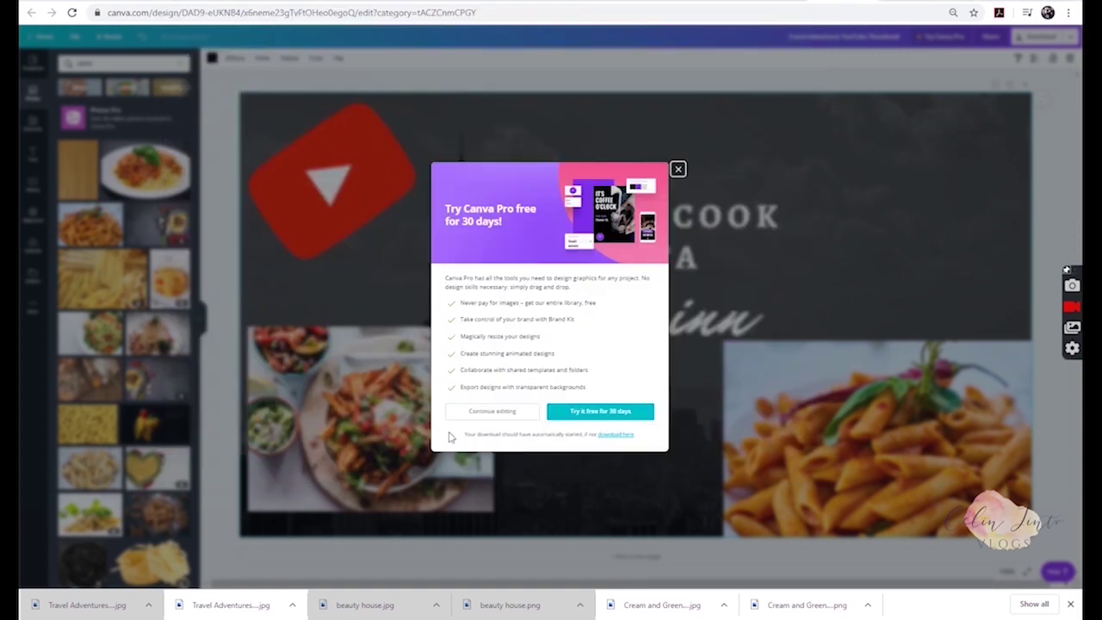
pyautogui.click(252, 606)
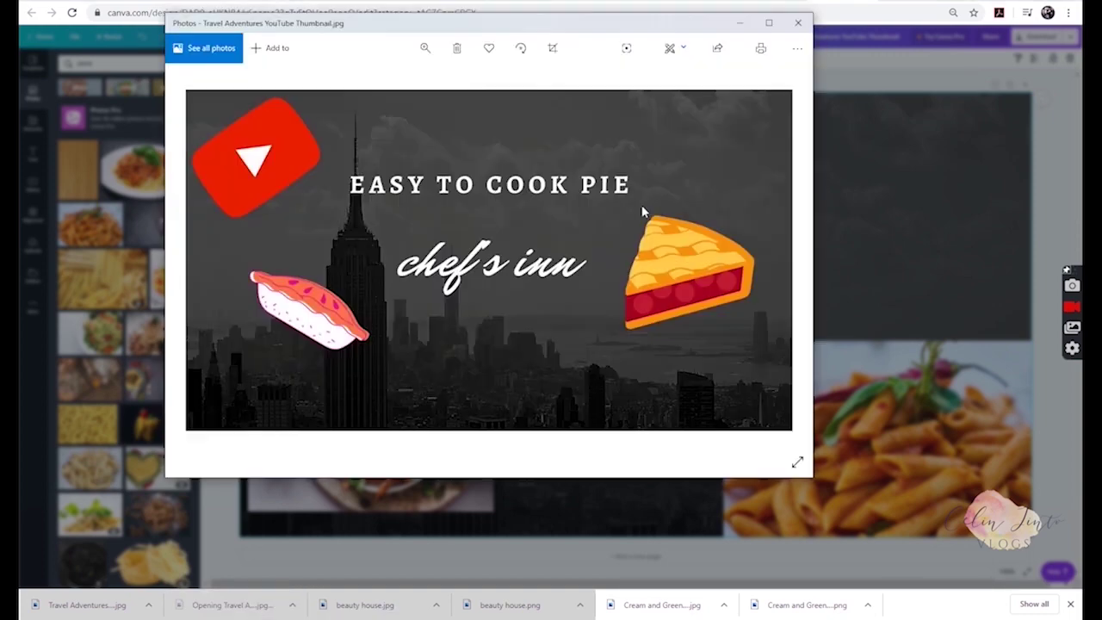
pyautogui.click(797, 23)
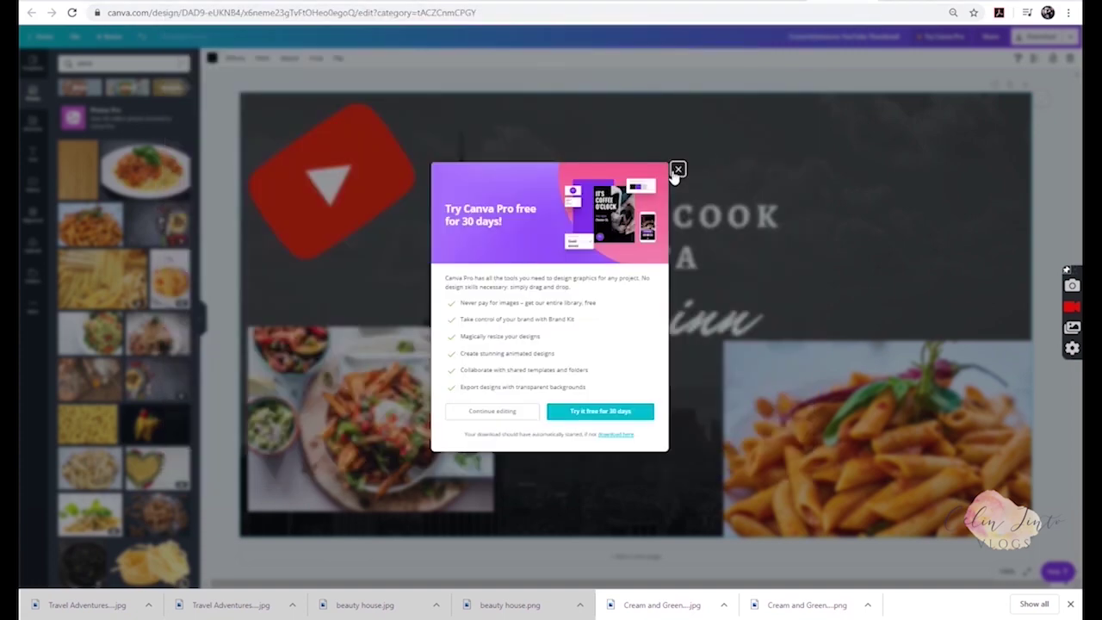
pyautogui.click(675, 170)
# - Return to the Canva home page and search the templates for "YouTube Channel Art"
pyautogui.click(29, 39)
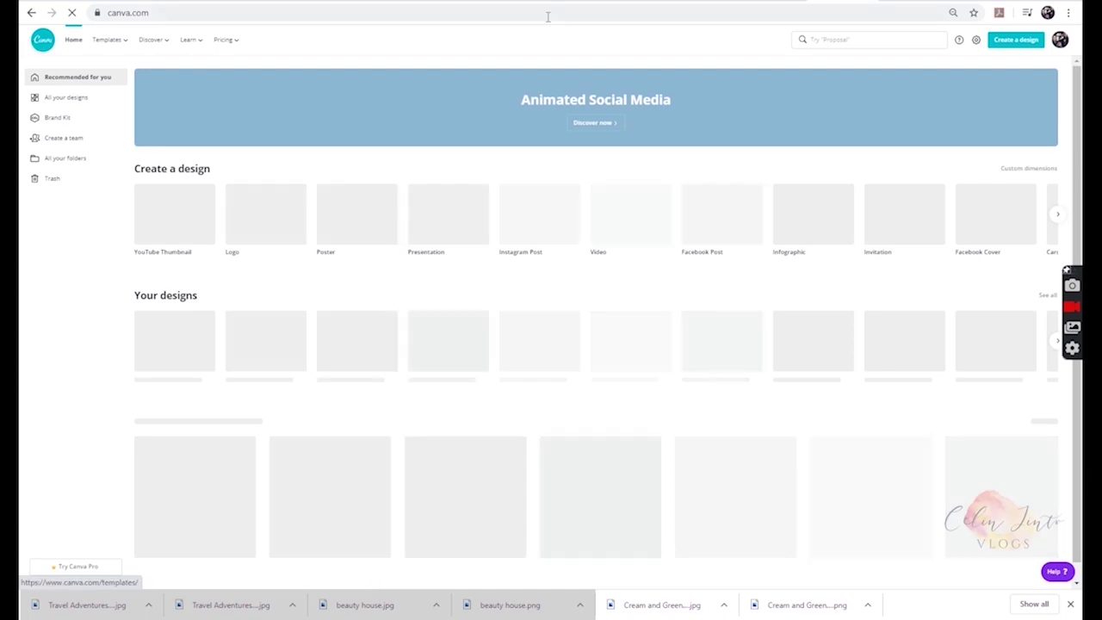
pyautogui.click(872, 40)
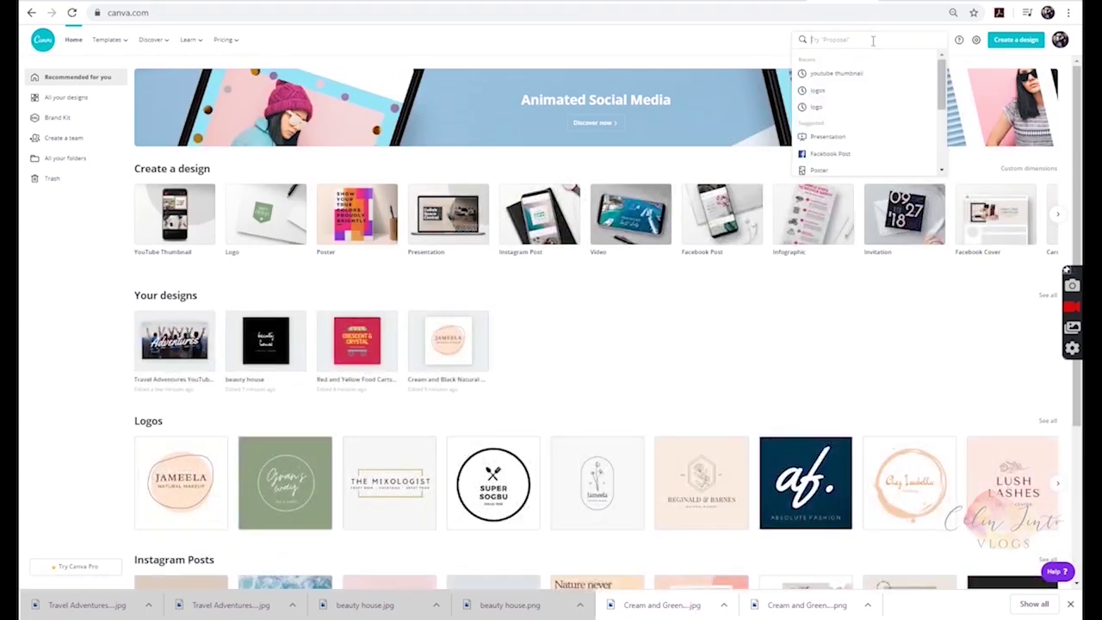
pyautogui.write('your')
pyautogui.write('ub')
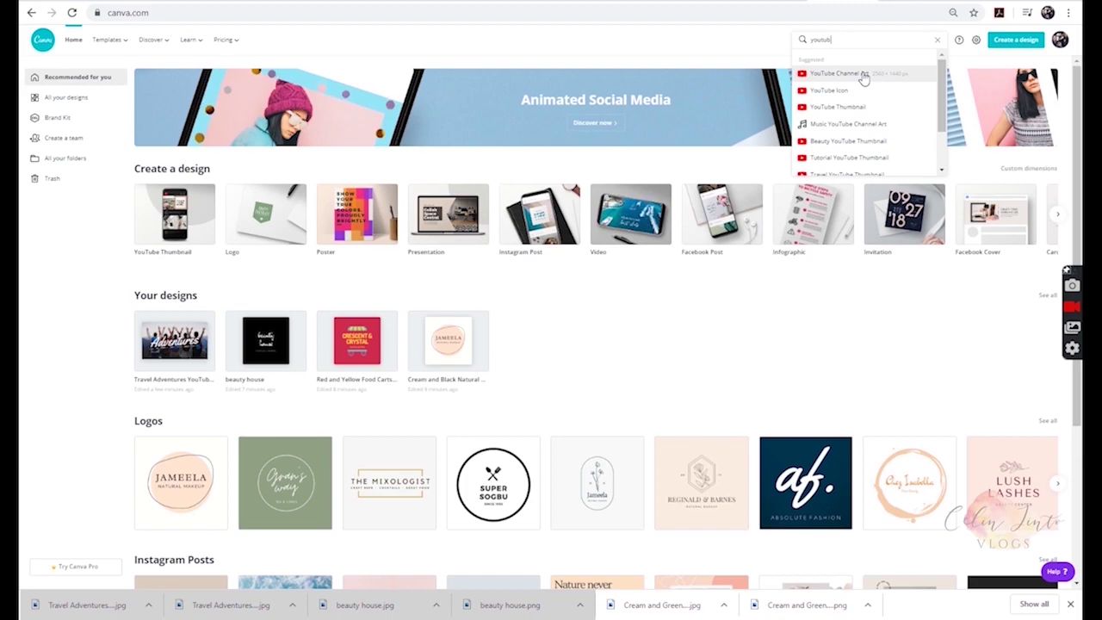
pyautogui.click(864, 76)
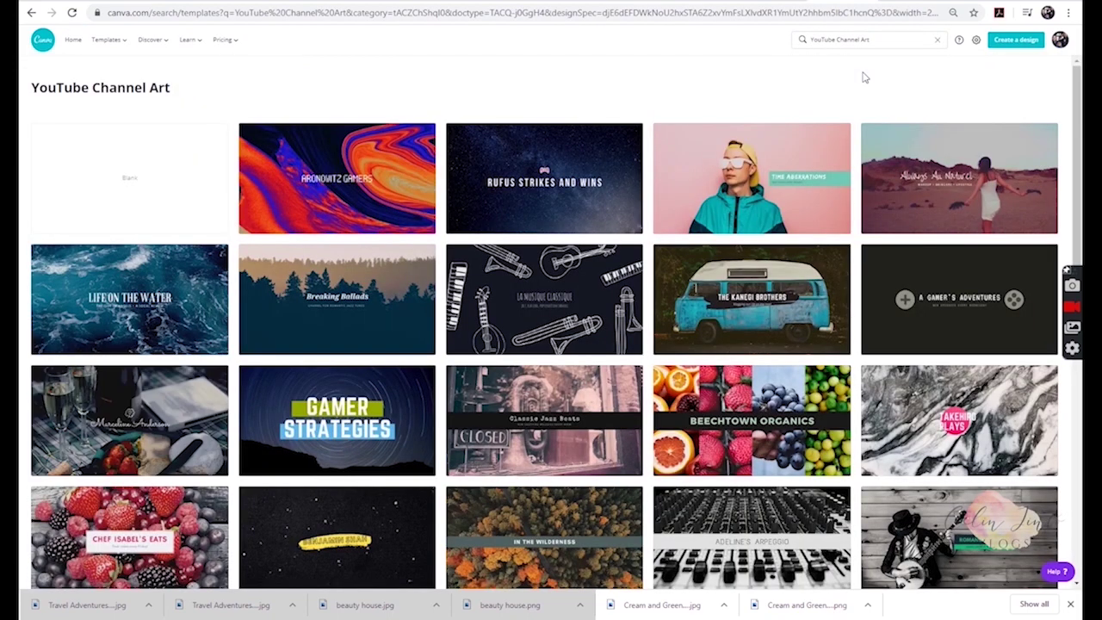
# - Create a channel art design from the berry-photo food template and replace it with the free makeup brushes template
pyautogui.scroll(-3, 314, 470)
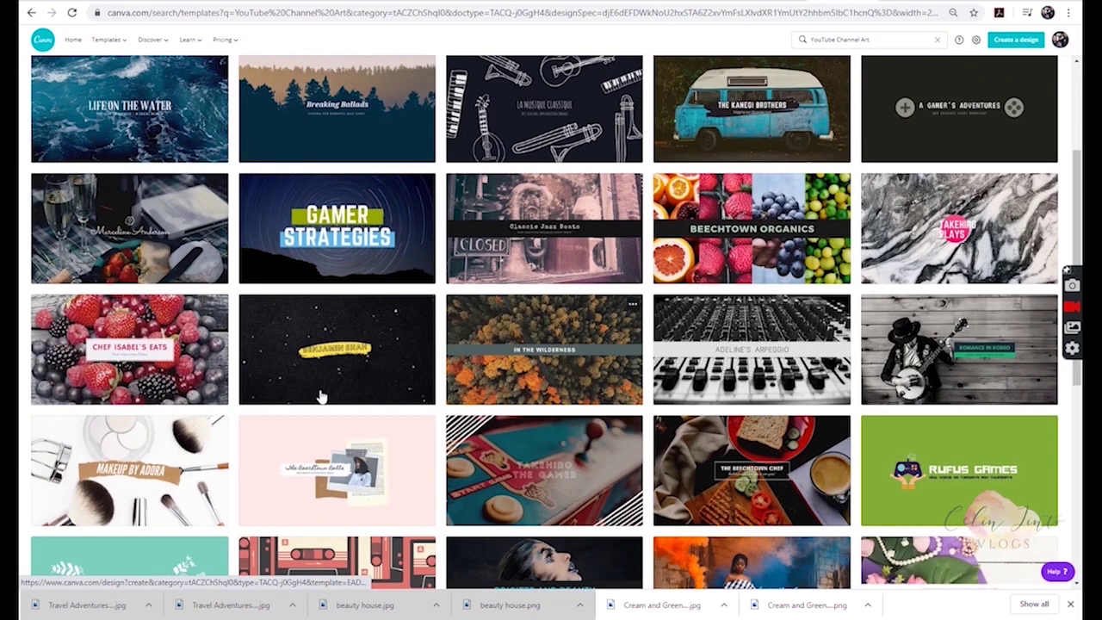
pyautogui.click(101, 386)
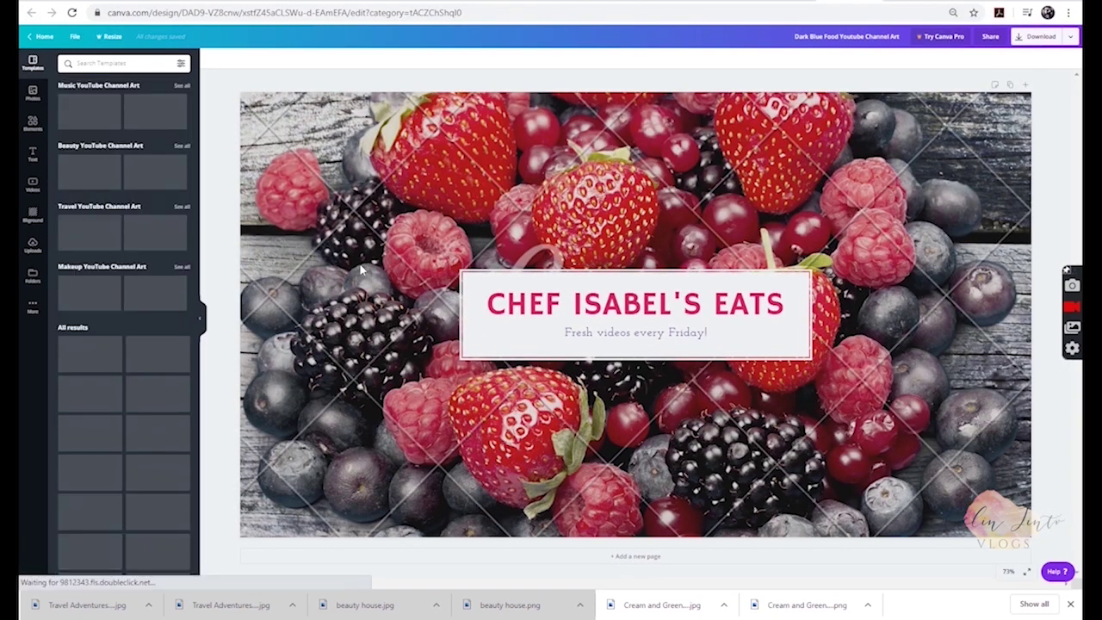
pyautogui.scroll(-5, 138, 426)
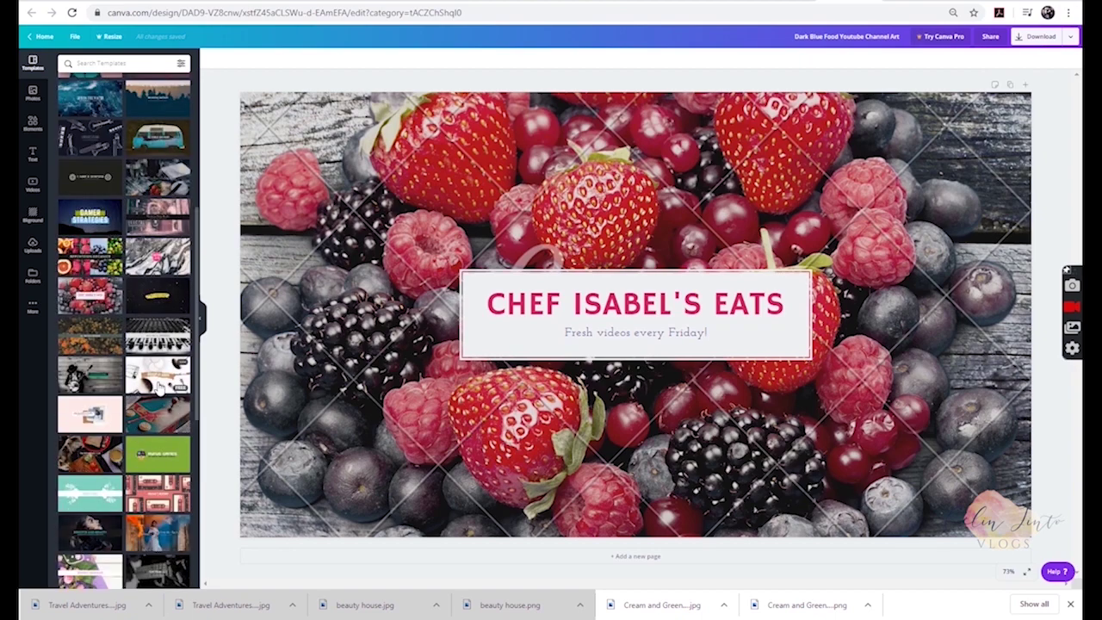
pyautogui.click(160, 387)
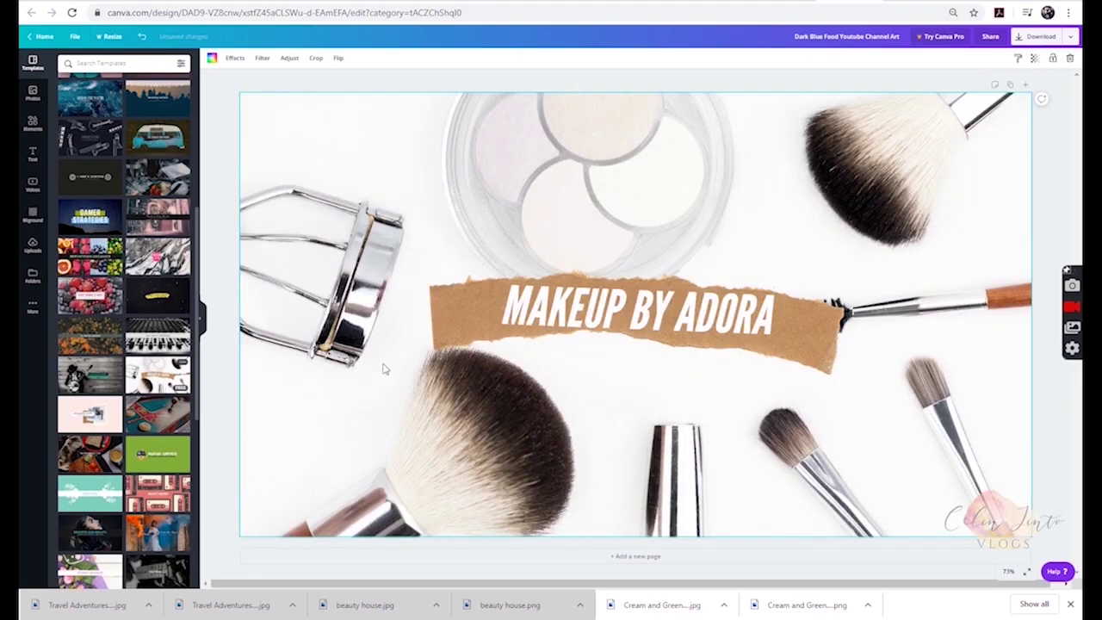
# - Replace the heading on the torn paper strip with "BEAUTY CORNER"
pyautogui.doubleClick(693, 312)
pyautogui.click(676, 309)
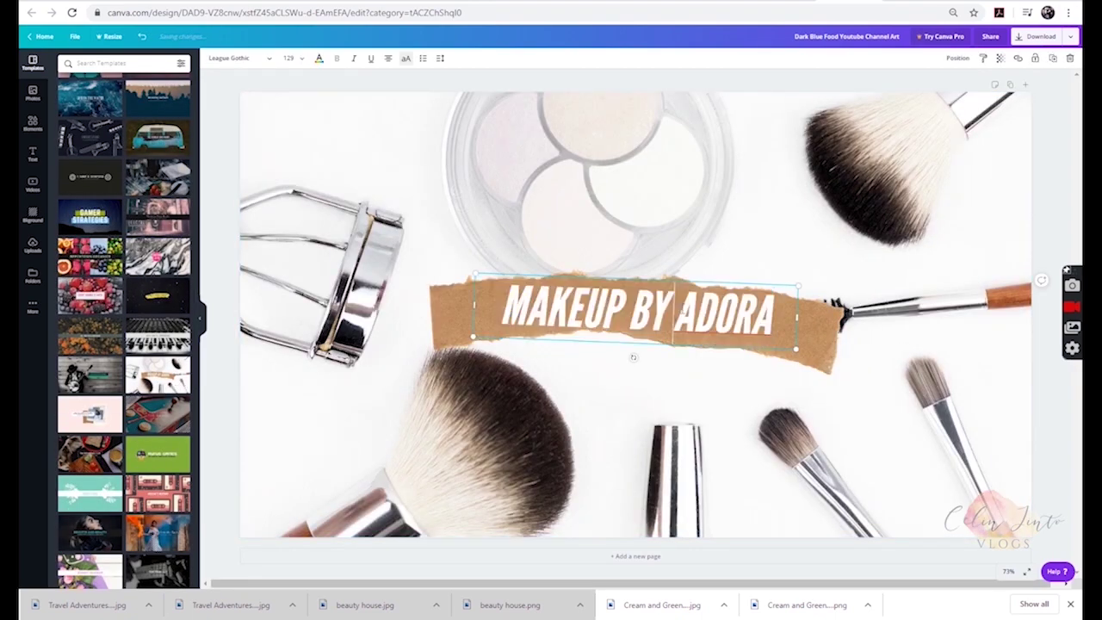
pyautogui.hotkey('ctrl', 'a')
pyautogui.write('BEAUTY CORNER')
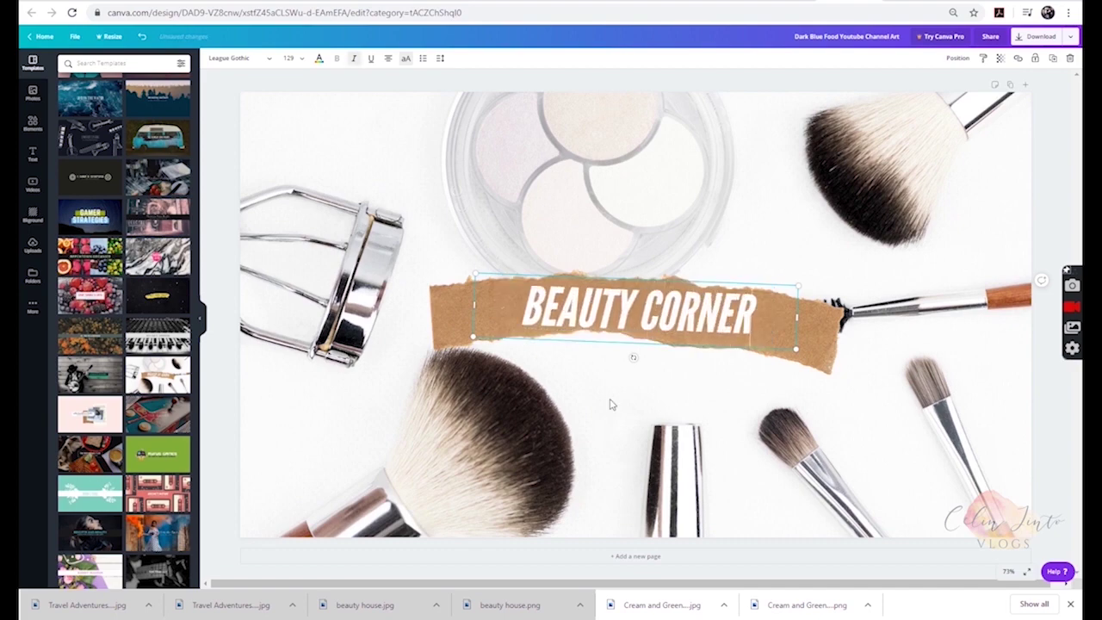
# - Try Aileron Regular and Bukhari Script on the "BEAUTY CORNER" heading and settle on the Eczar SemiBold font
pyautogui.hotkey('ctrl', 'a')
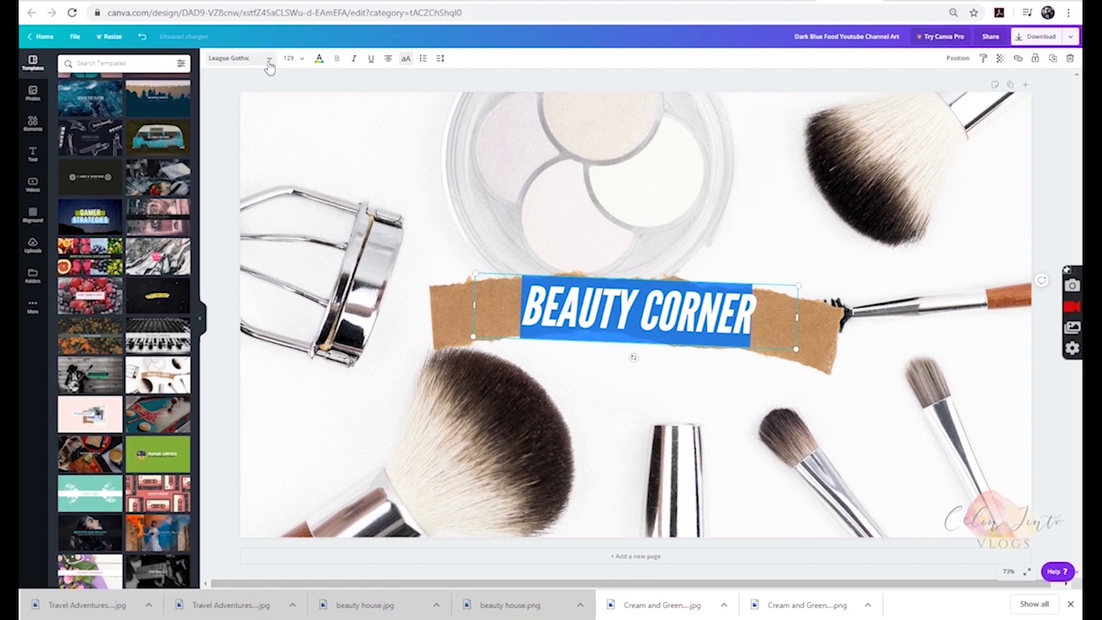
pyautogui.click(240, 57)
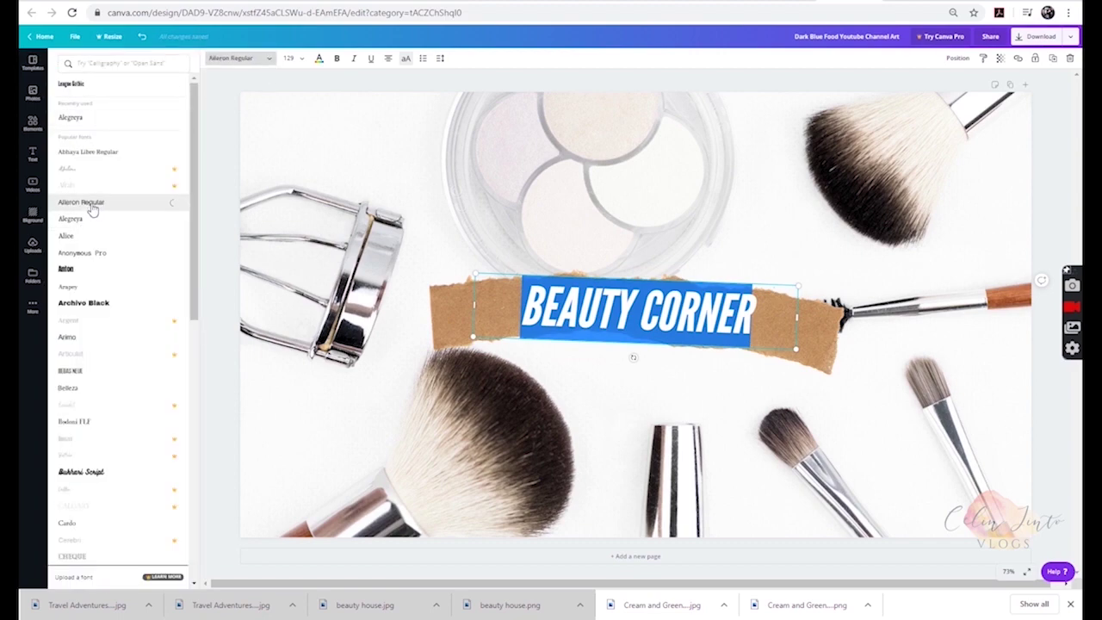
pyautogui.click(86, 474)
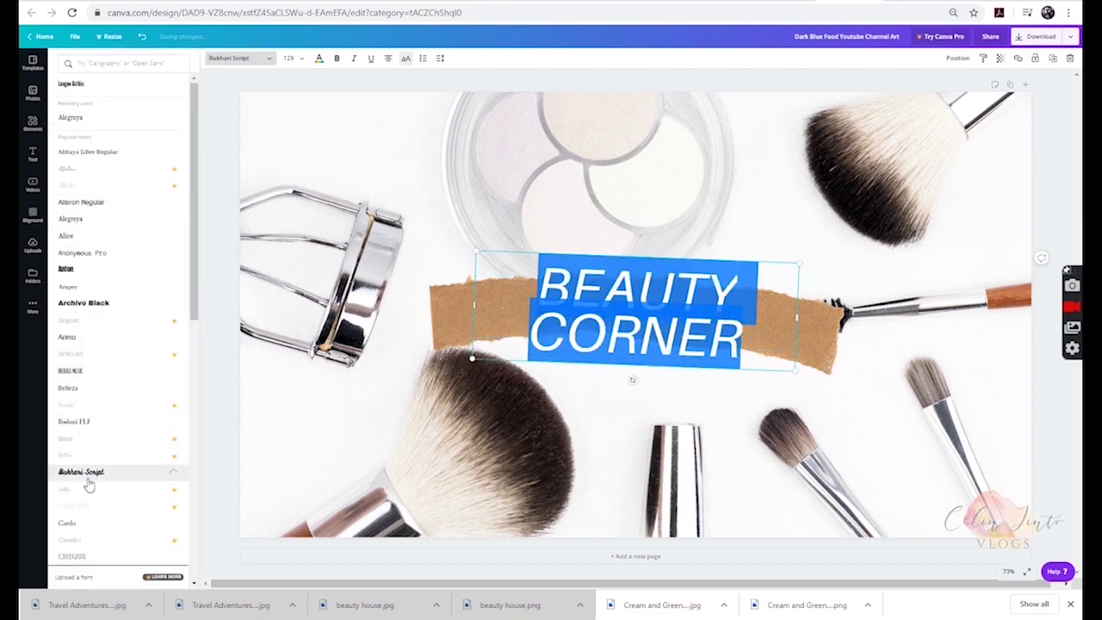
pyautogui.scroll(-4, 94, 484)
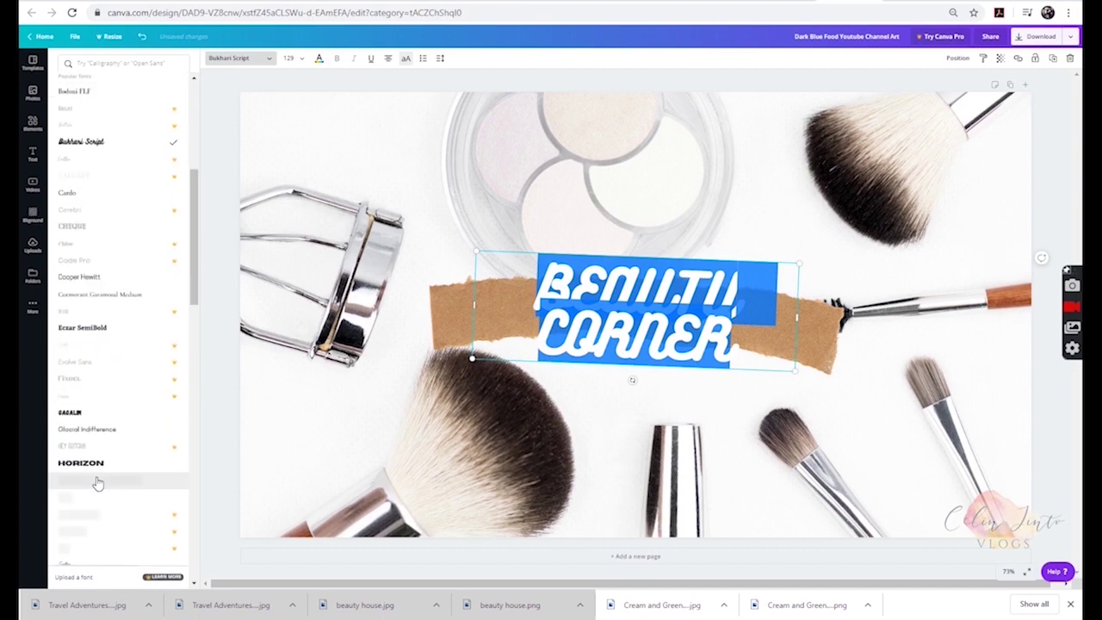
pyautogui.click(86, 328)
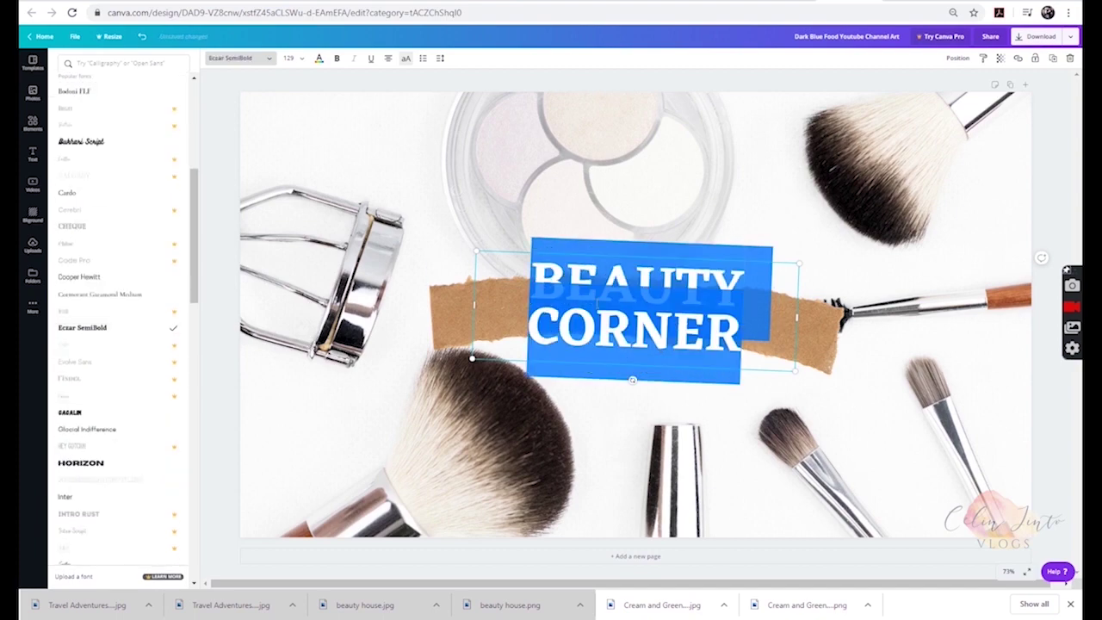
# - Set the heading's font size to 104 and widen and move its text box so it fits on one line within the paper strip
pyautogui.click(301, 62)
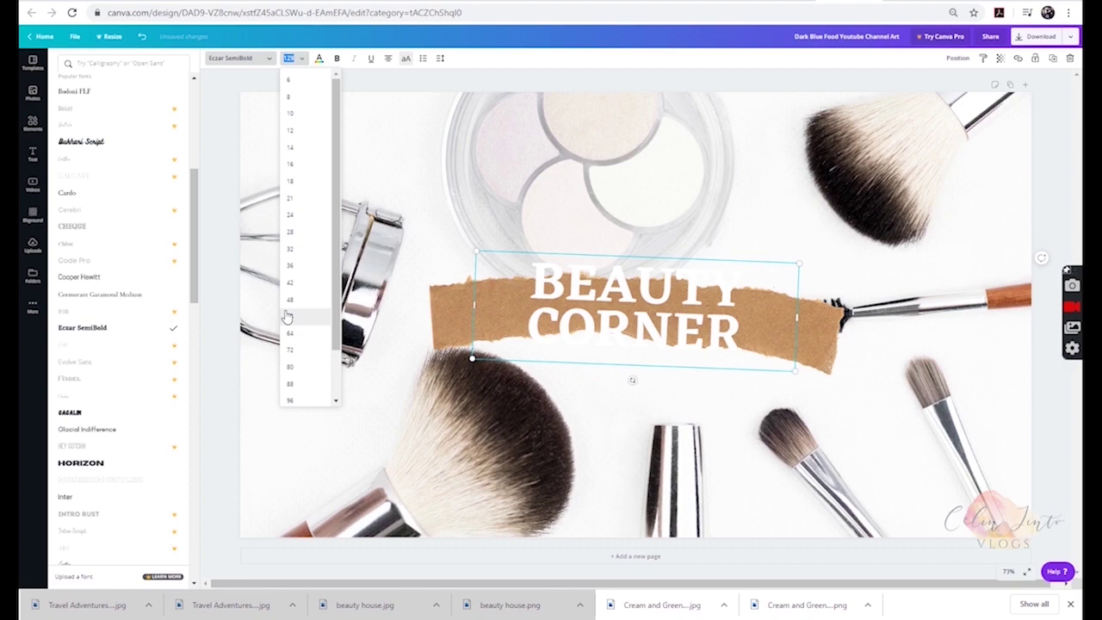
pyautogui.click(296, 388)
pyautogui.moveTo(799, 342); pyautogui.dragTo(854, 353)
pyautogui.click(651, 417)
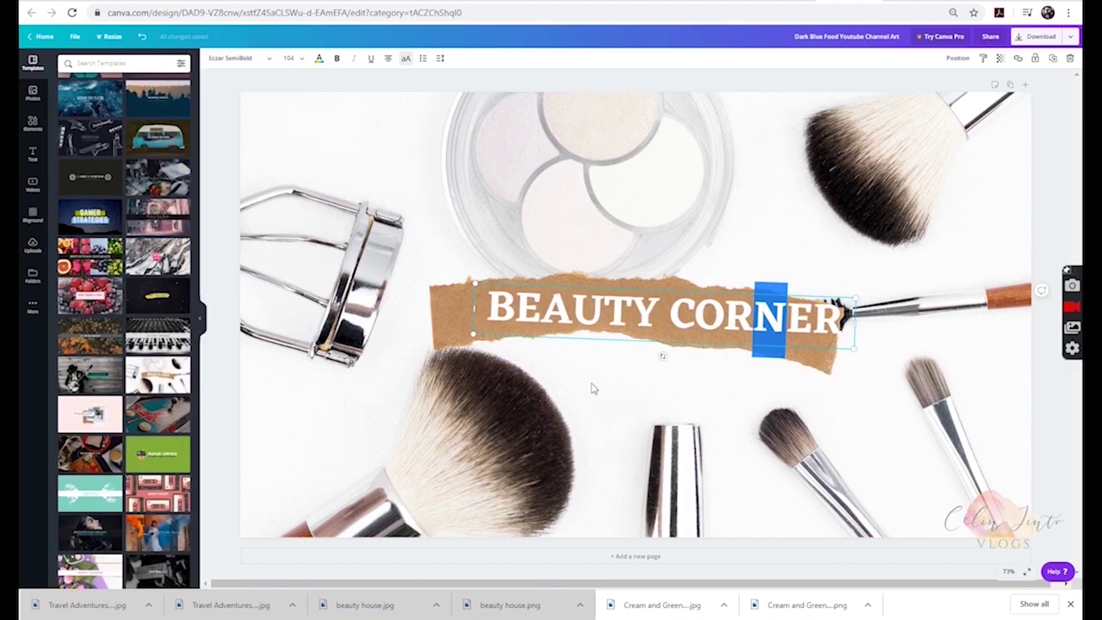
pyautogui.click(611, 305)
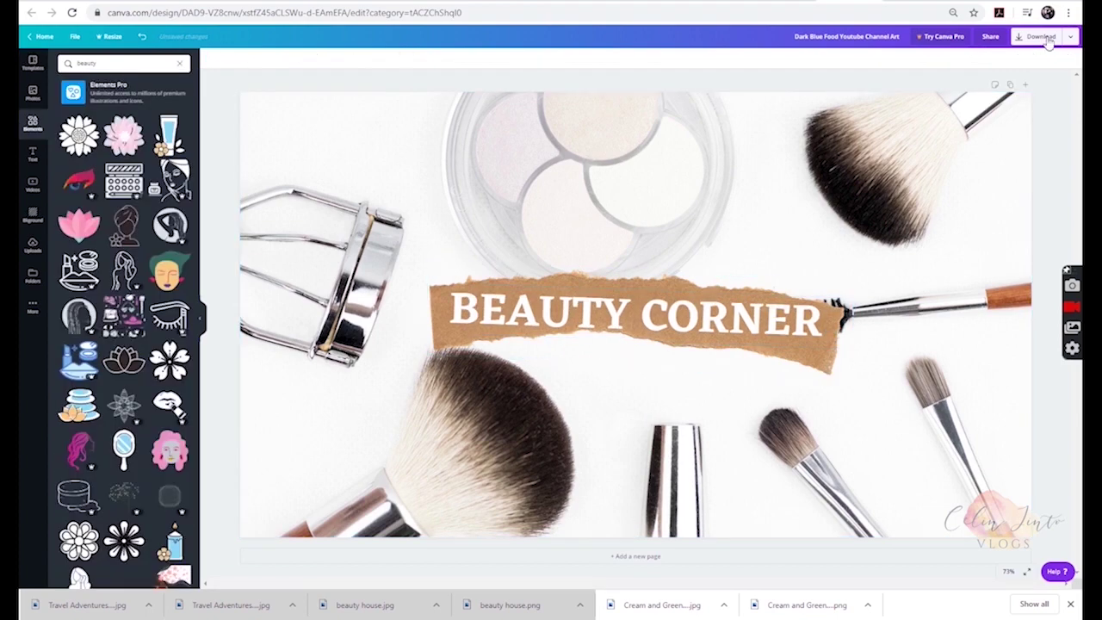
# - Download the finished channel art as a JPG
pyautogui.click(1041, 36)
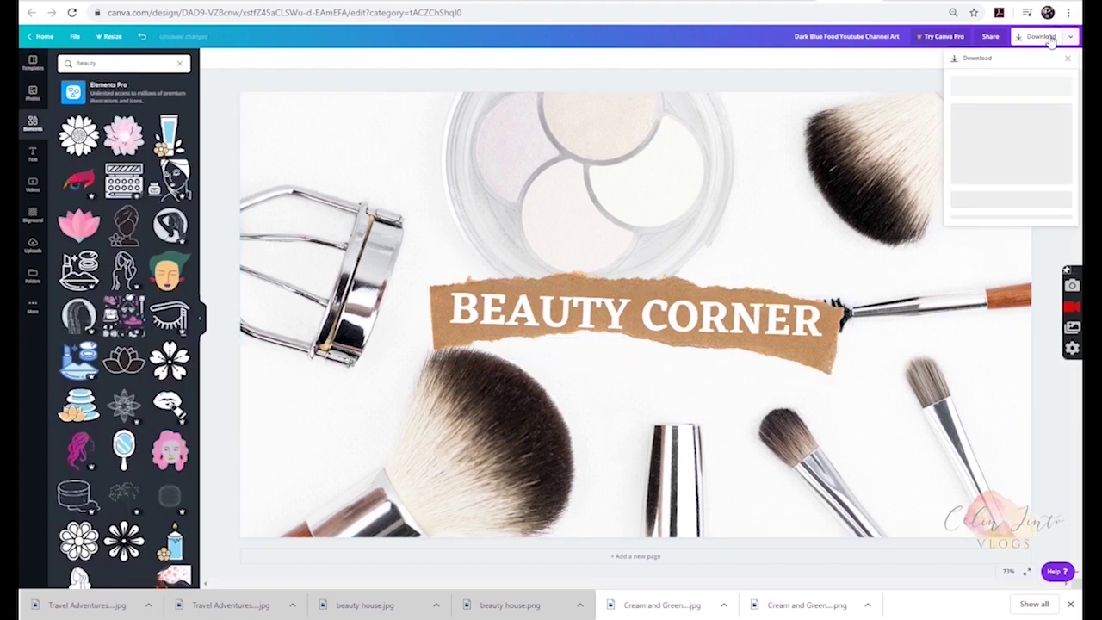
pyautogui.click(1013, 97)
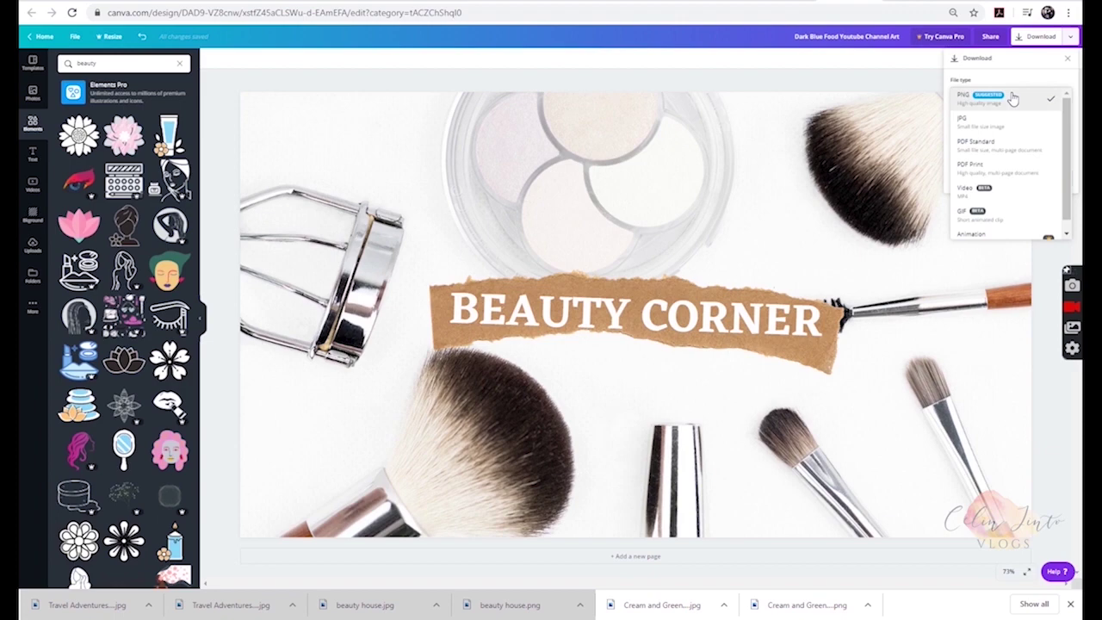
pyautogui.click(1013, 125)
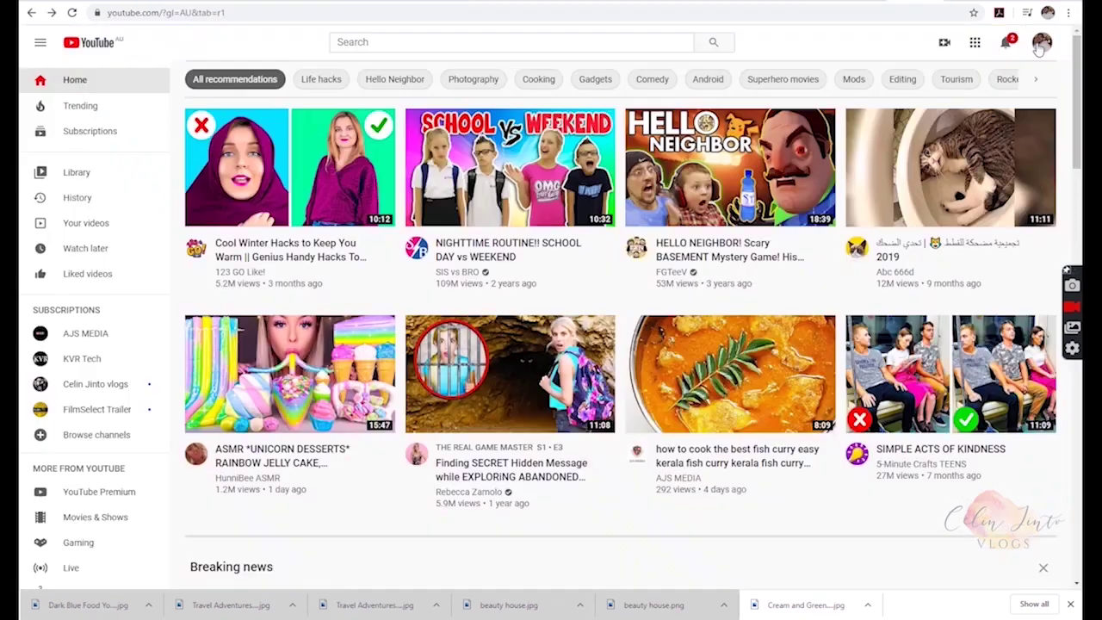
# - Switch to YouTube, open the account's own channel page and decline the offer of channel growth emails
pyautogui.click(1042, 41)
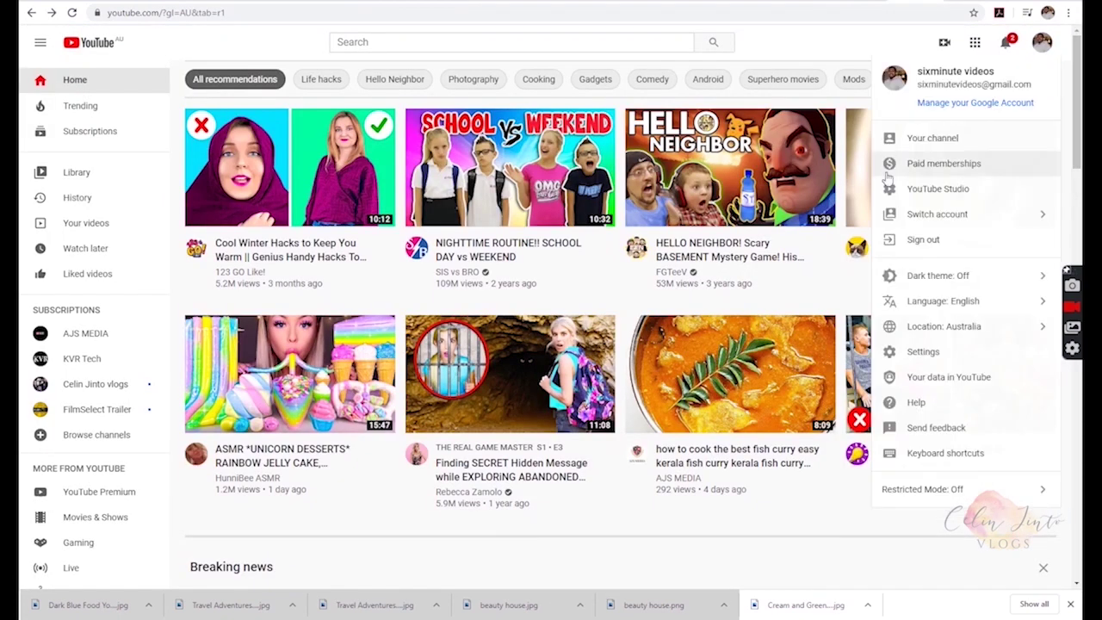
pyautogui.click(918, 148)
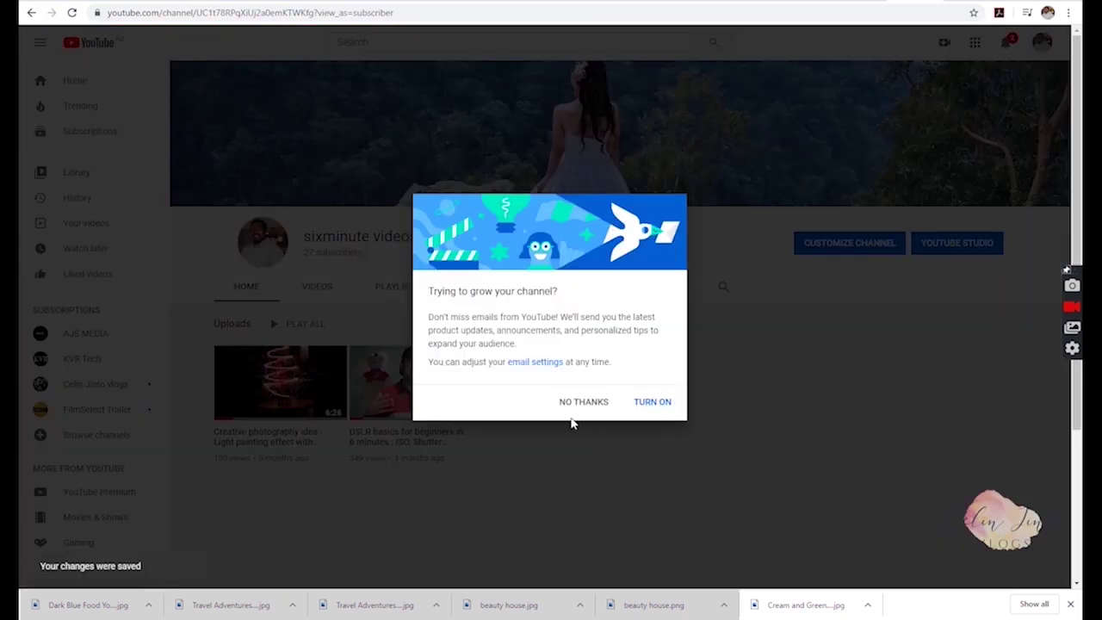
pyautogui.click(584, 402)
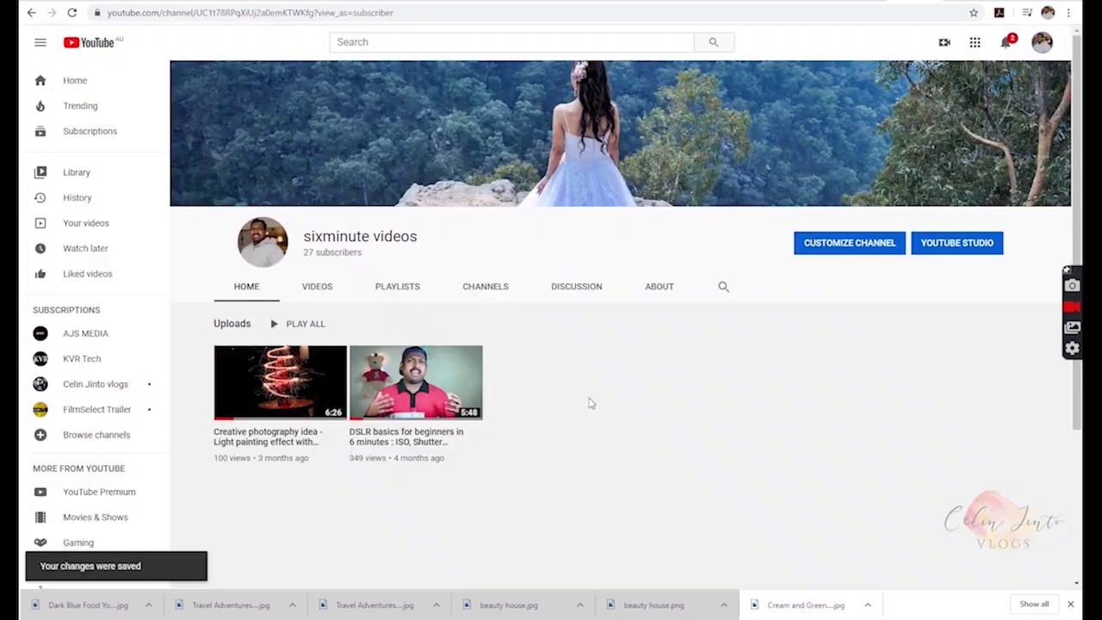
# - Upload "Dark Blue Food Youtube Channel Art (1)" from Downloads and apply it as the channel art without adjusting the crop
pyautogui.click(681, 186)
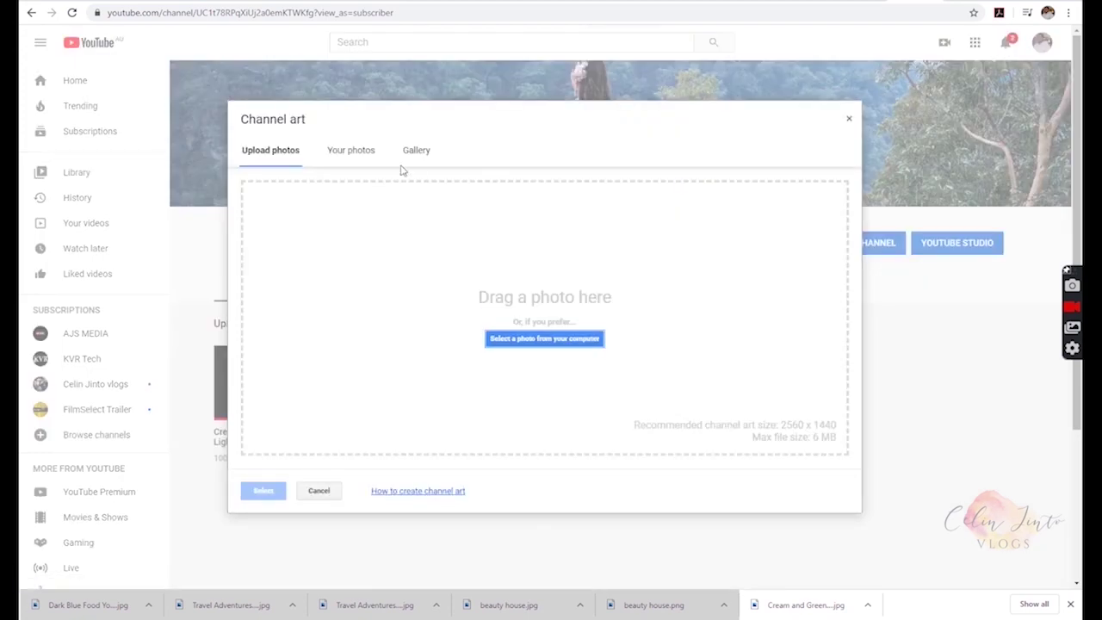
pyautogui.click(565, 342)
pyautogui.click(155, 102)
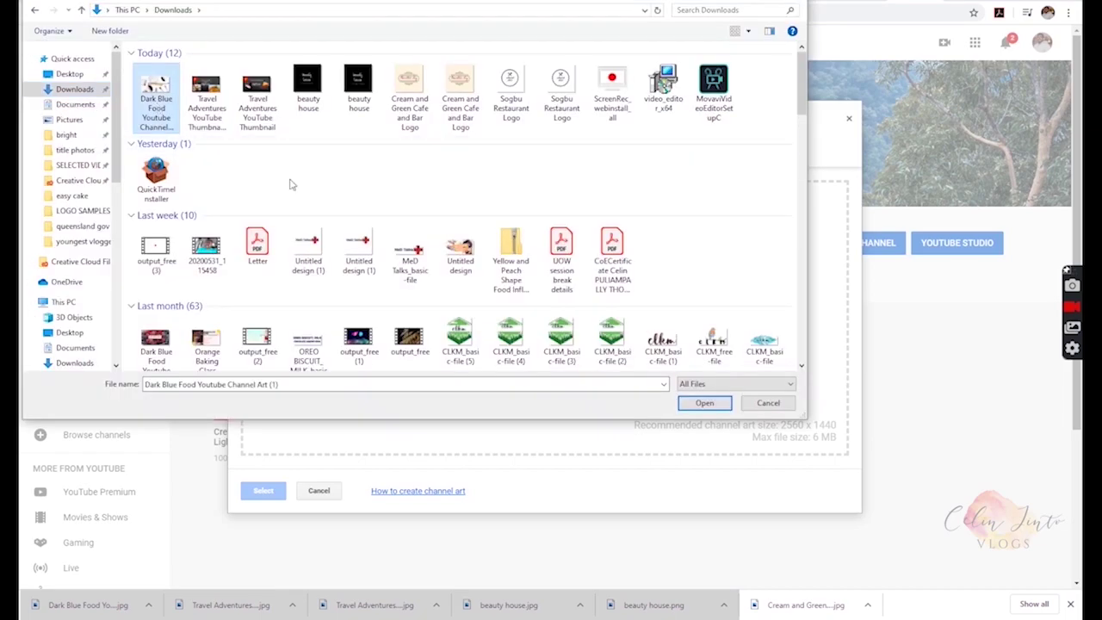
pyautogui.click(692, 406)
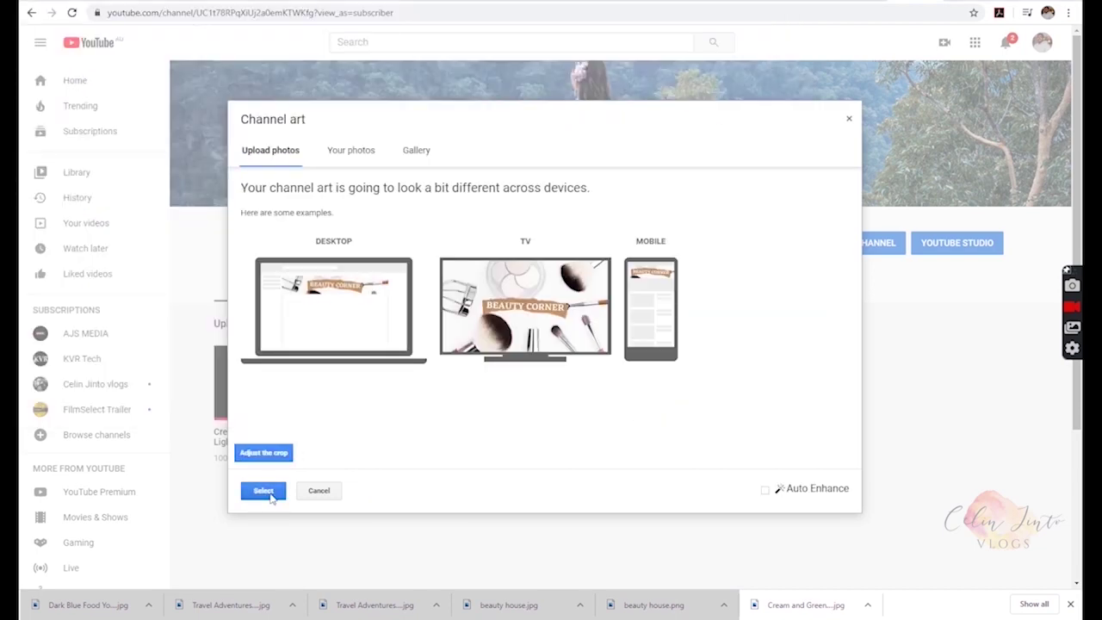
pyautogui.click(265, 491)
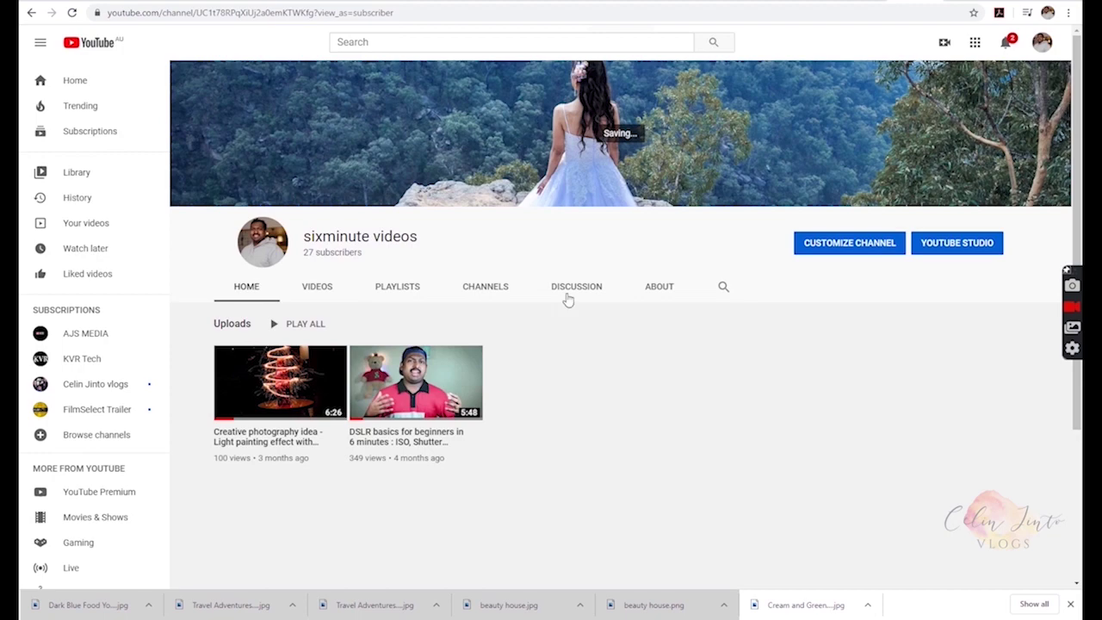